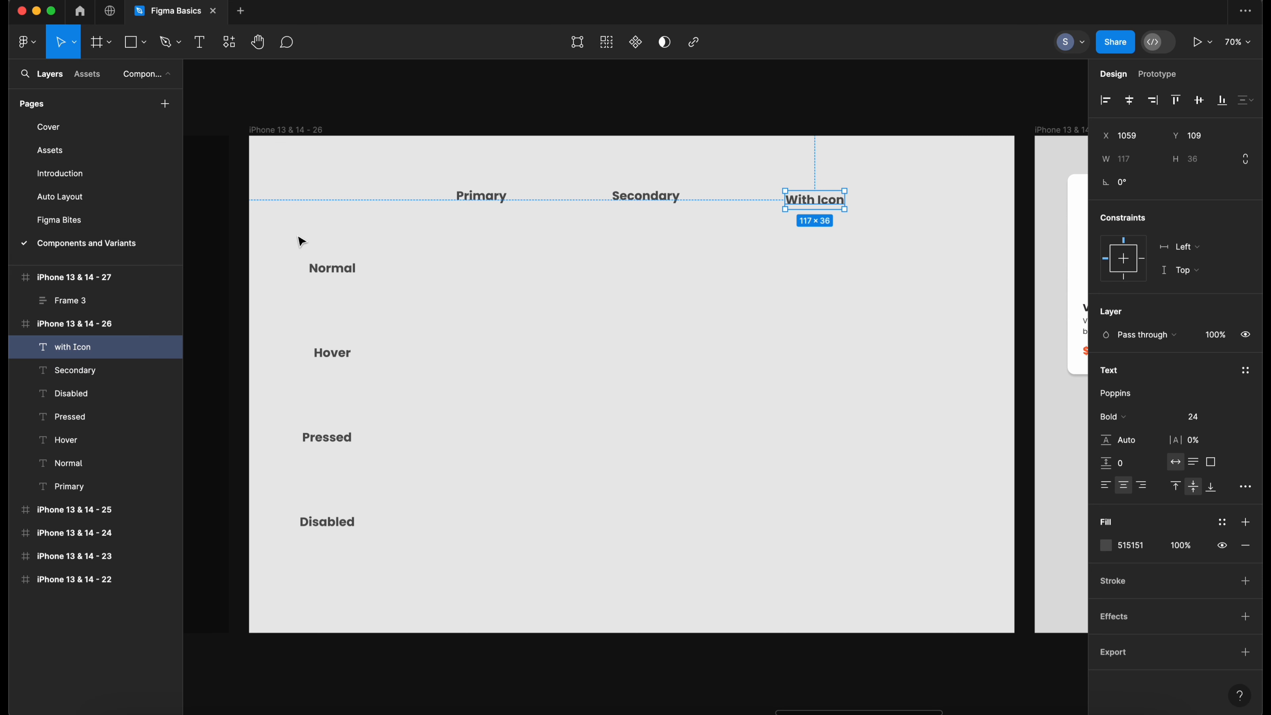
click(301, 242)
drag(304, 236, 344, 548)
click(289, 268)
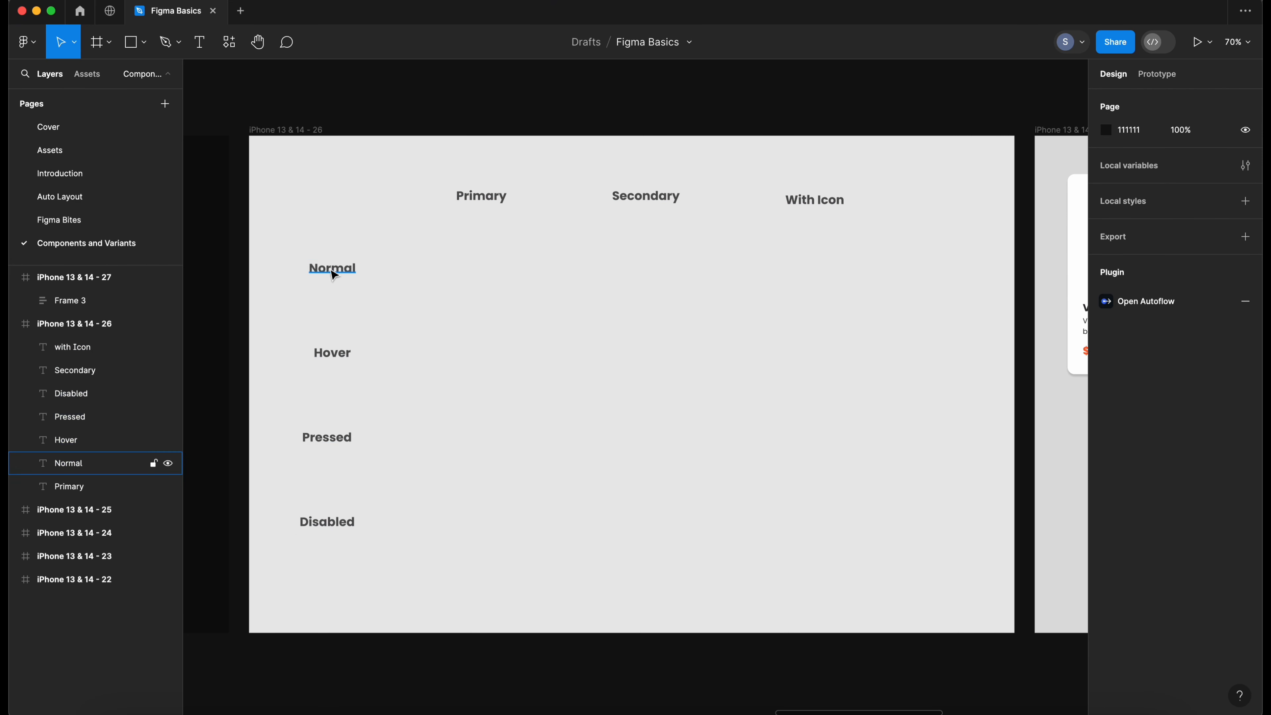
click(332, 269)
click(332, 353)
click(327, 437)
click(482, 454)
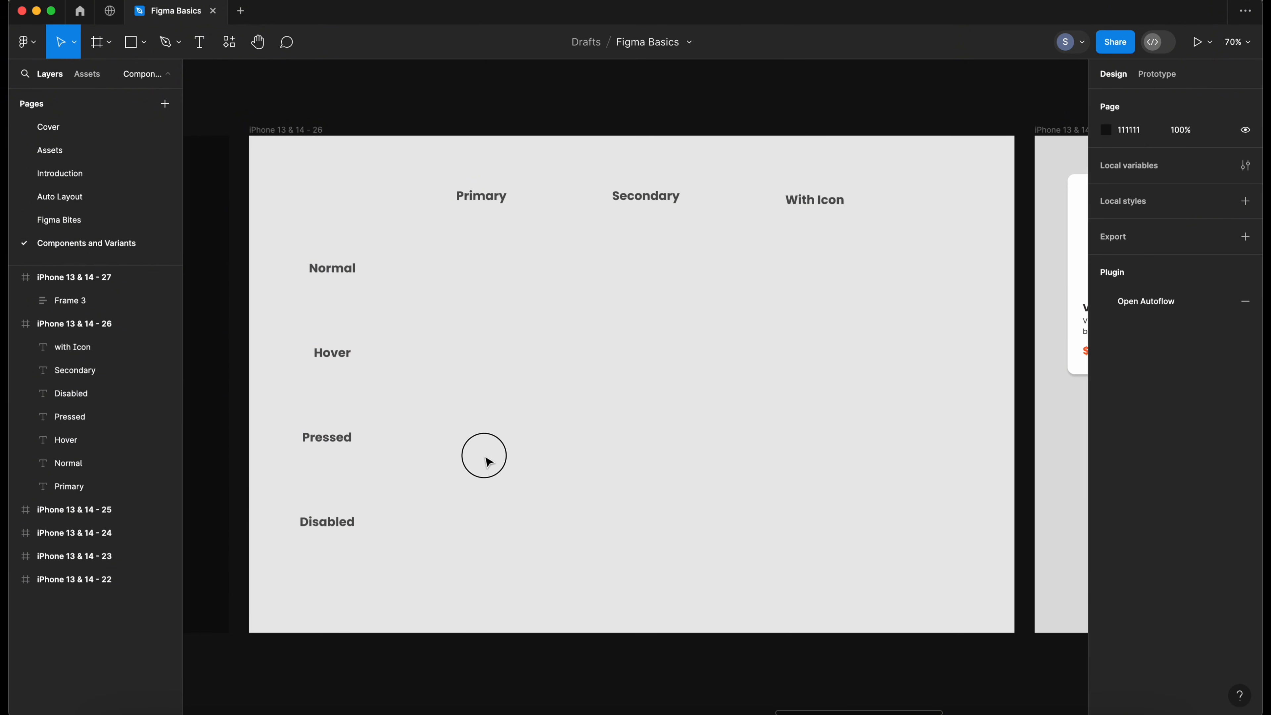
drag(497, 279, 482, 289)
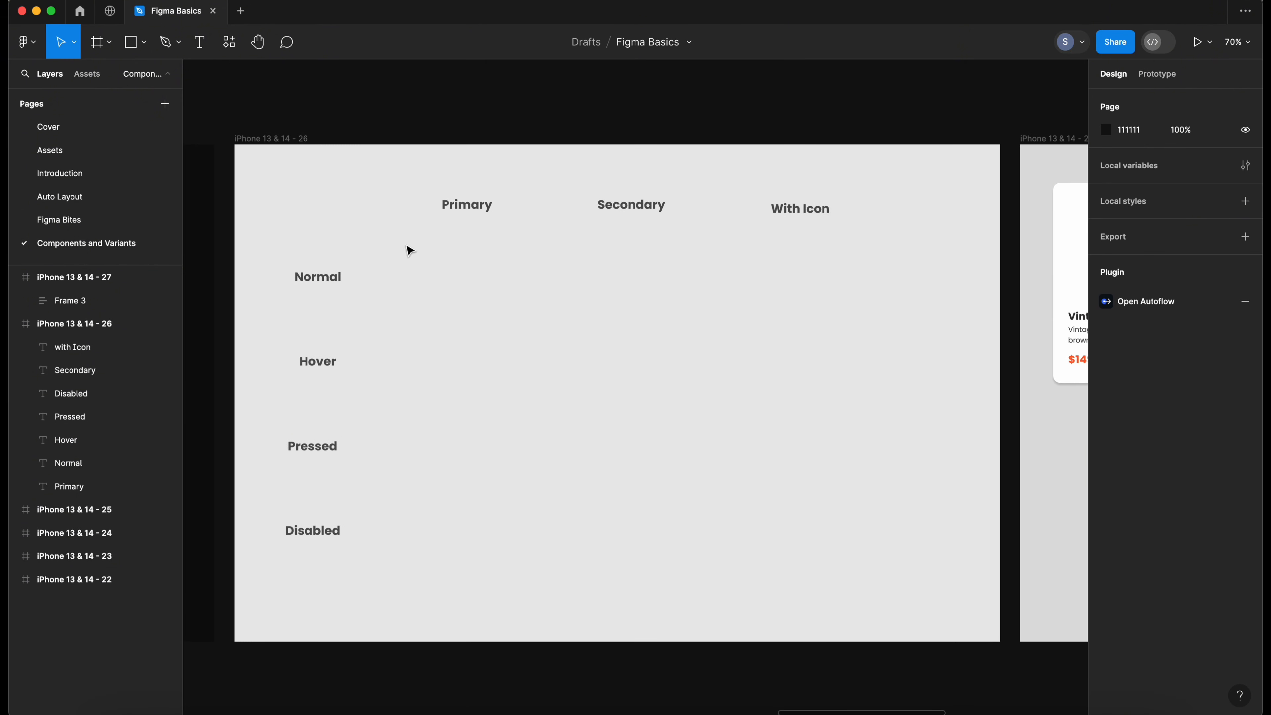
- Add a text label reading "Primary Button" in the Primary column, level with the Normal row
click(144, 43)
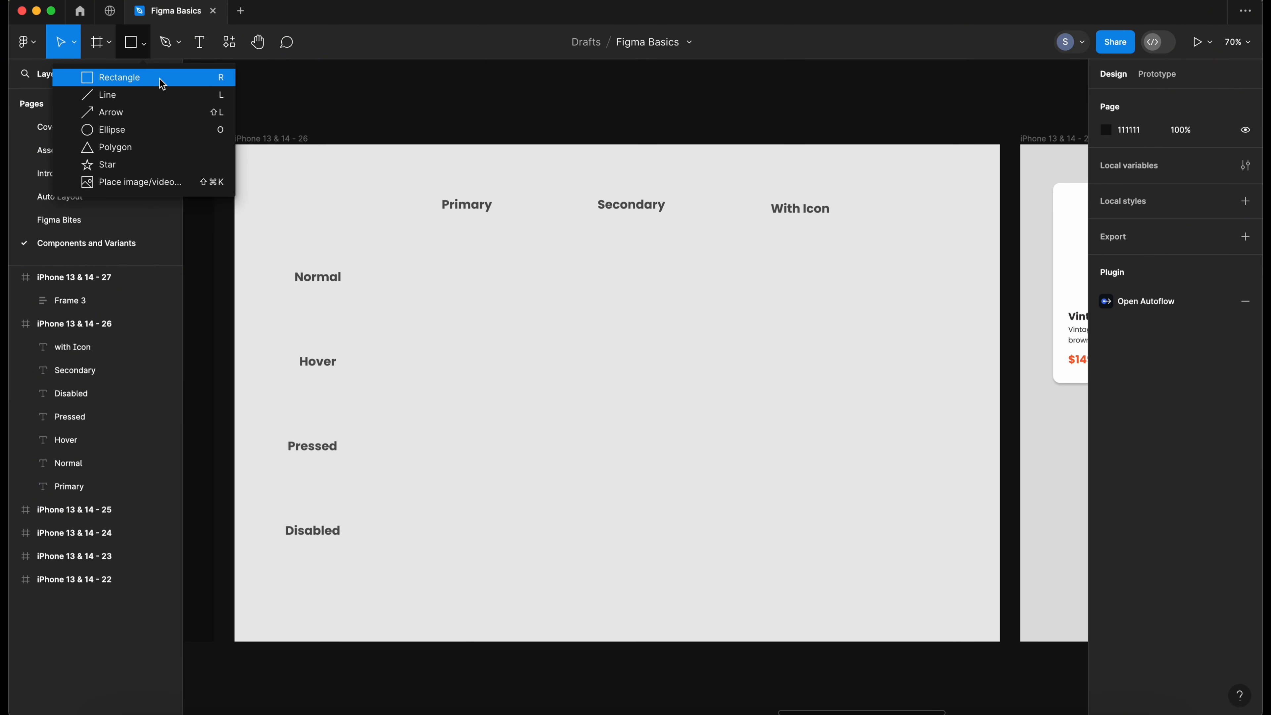
click(199, 42)
click(468, 287)
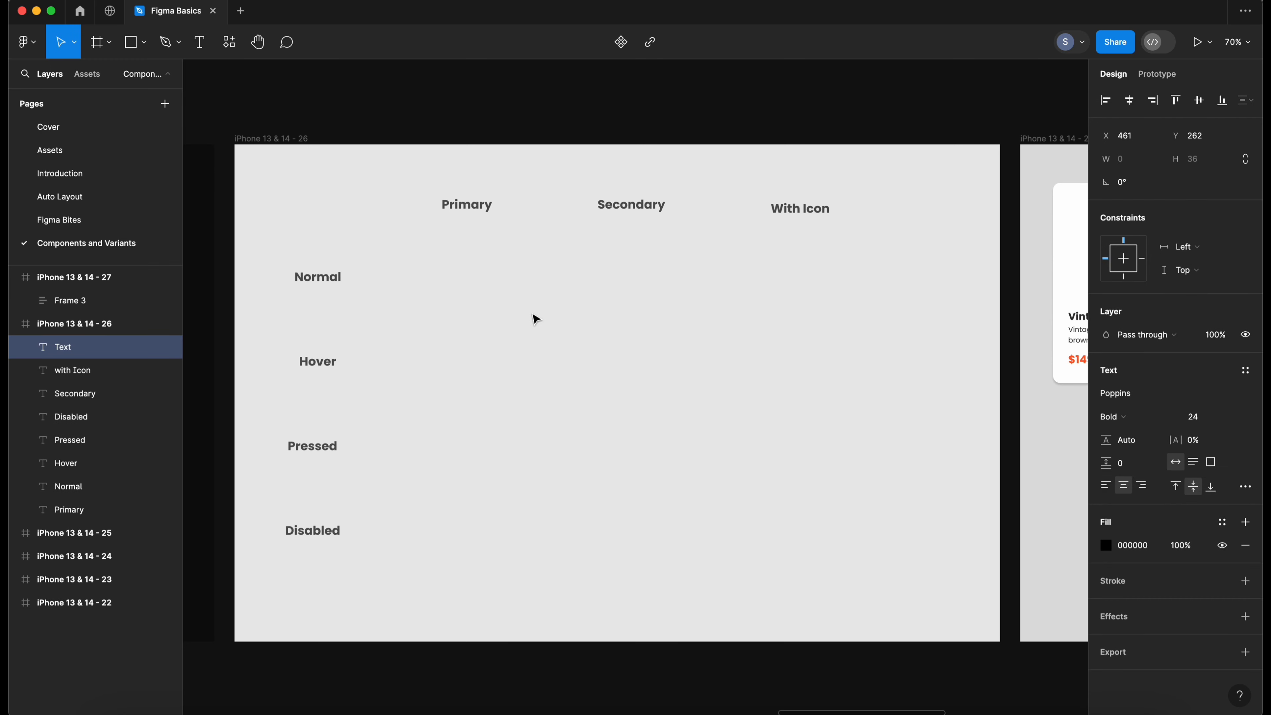
text(Primary Button)
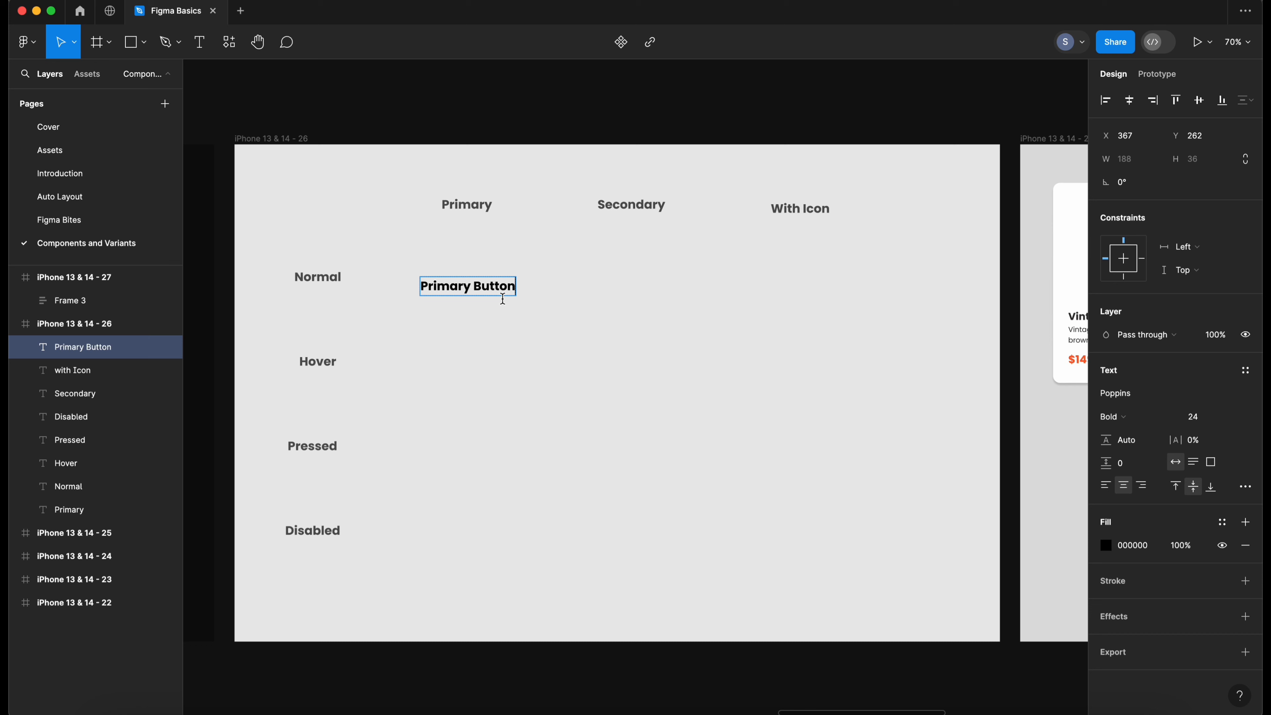
key(Escape)
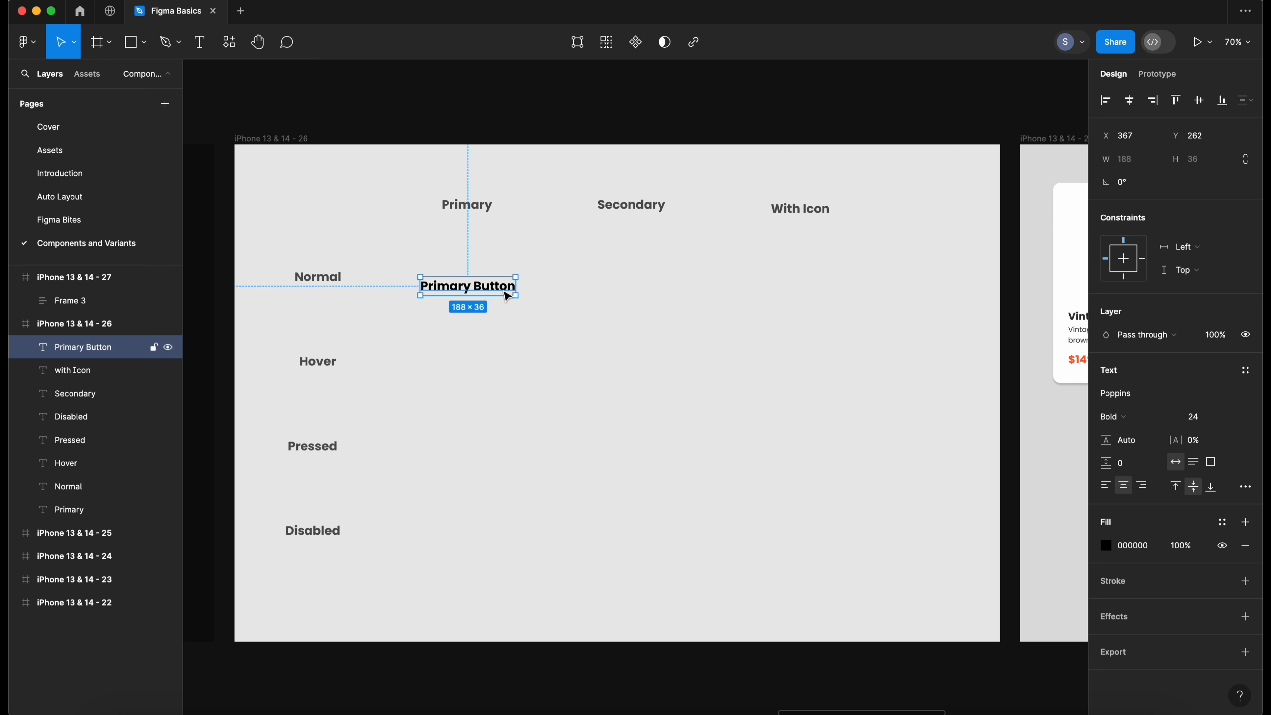
- Set the label's font size to 16 and wrap it in an auto layout frame
click(1233, 420)
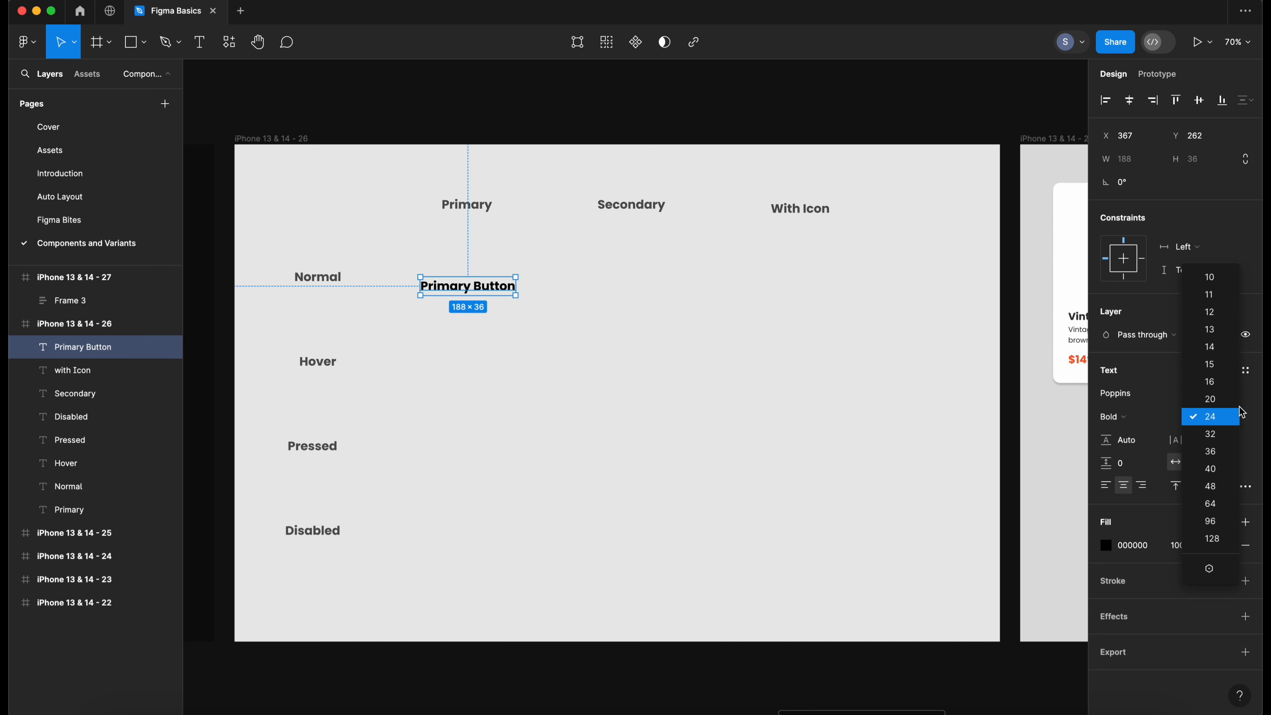
click(1233, 386)
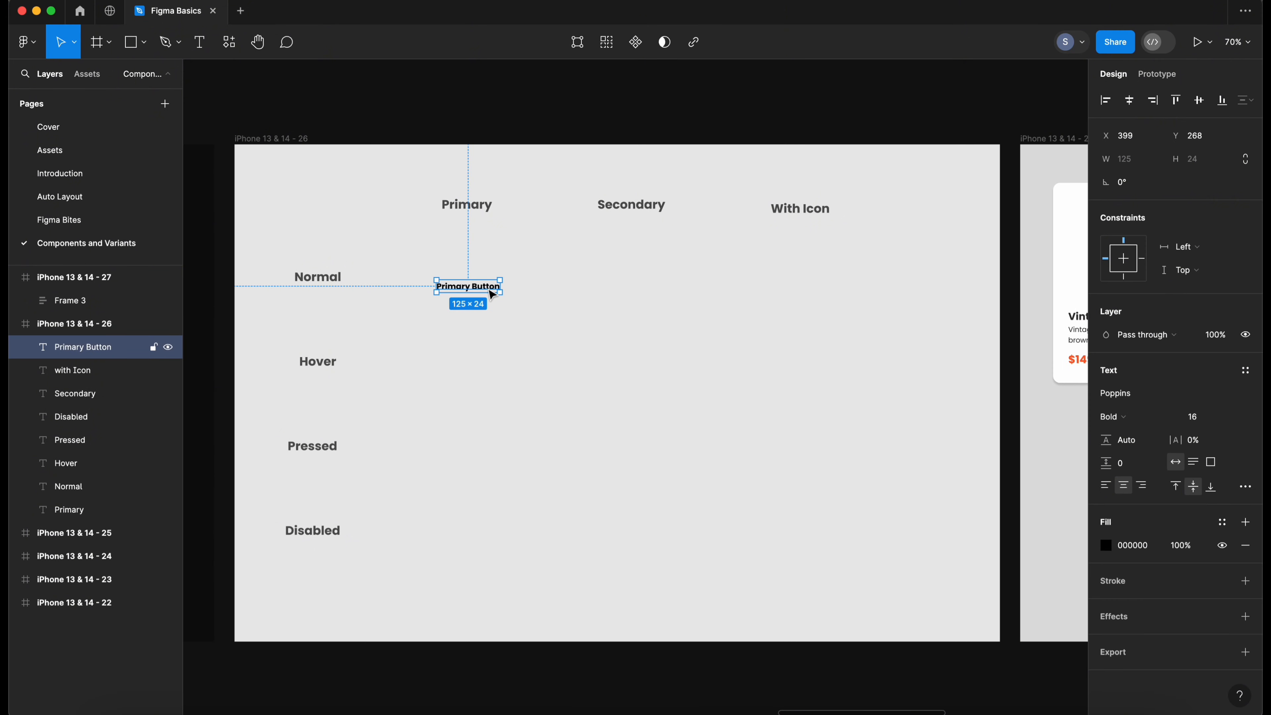
key(shift+a)
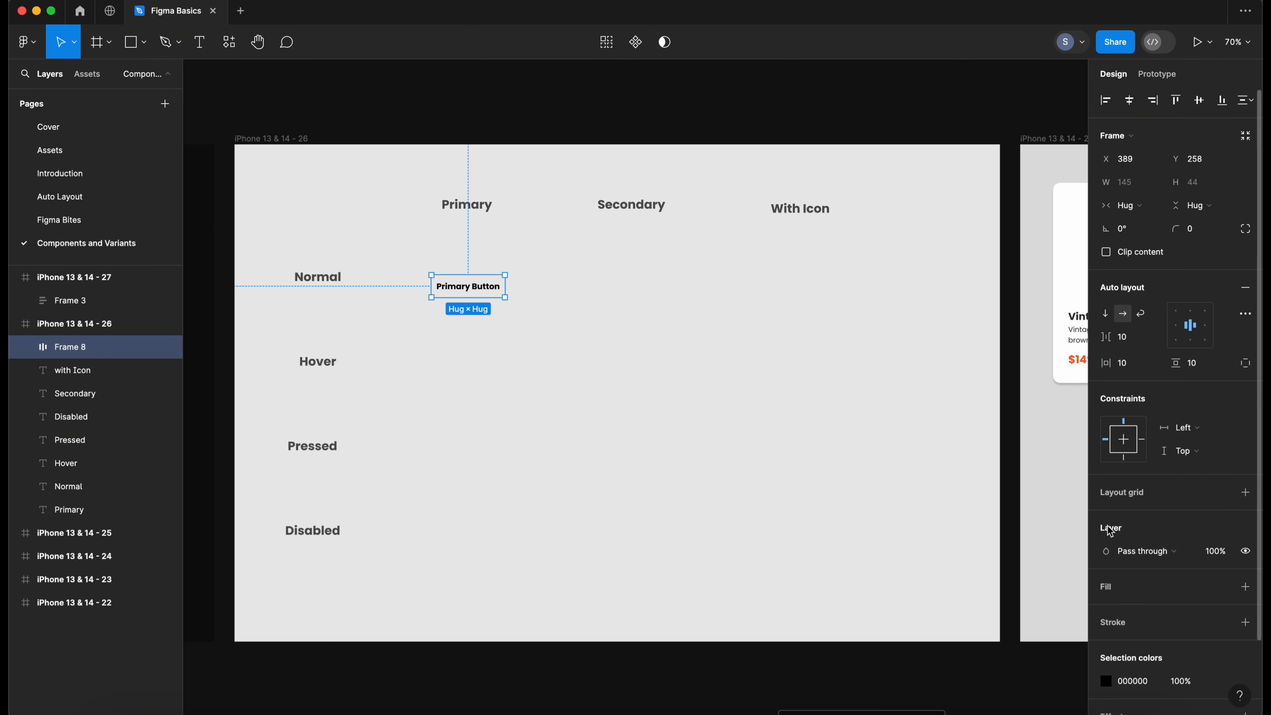
- Give the button frame an orange fill of FF981F
scroll(1241, 503, down, 3)
click(1246, 499)
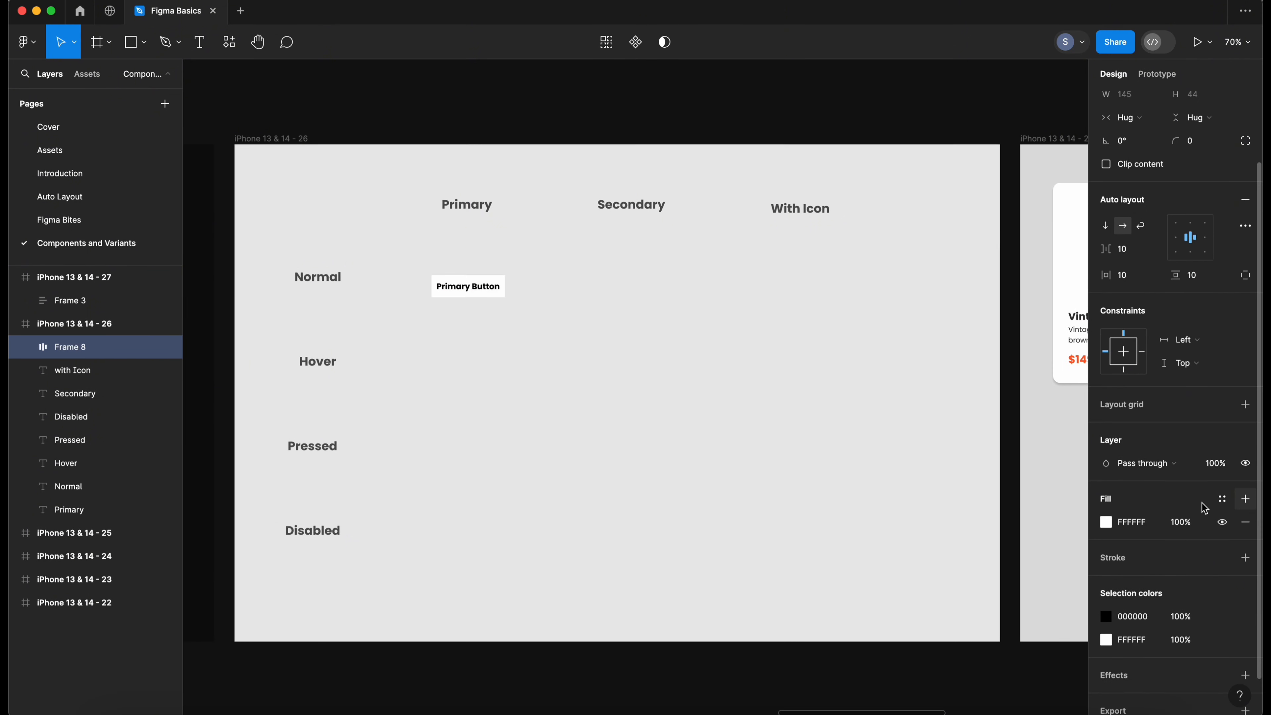
click(1106, 522)
drag(972, 537, 967, 536)
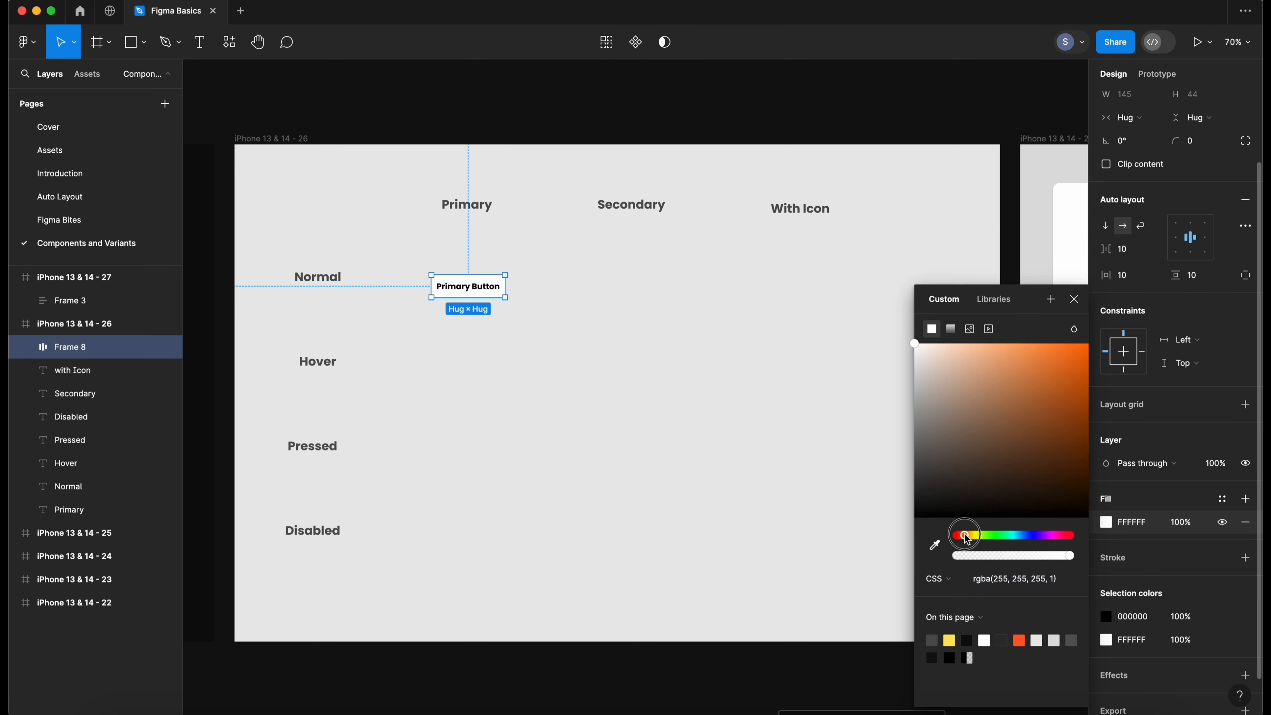
drag(1061, 413, 1070, 351)
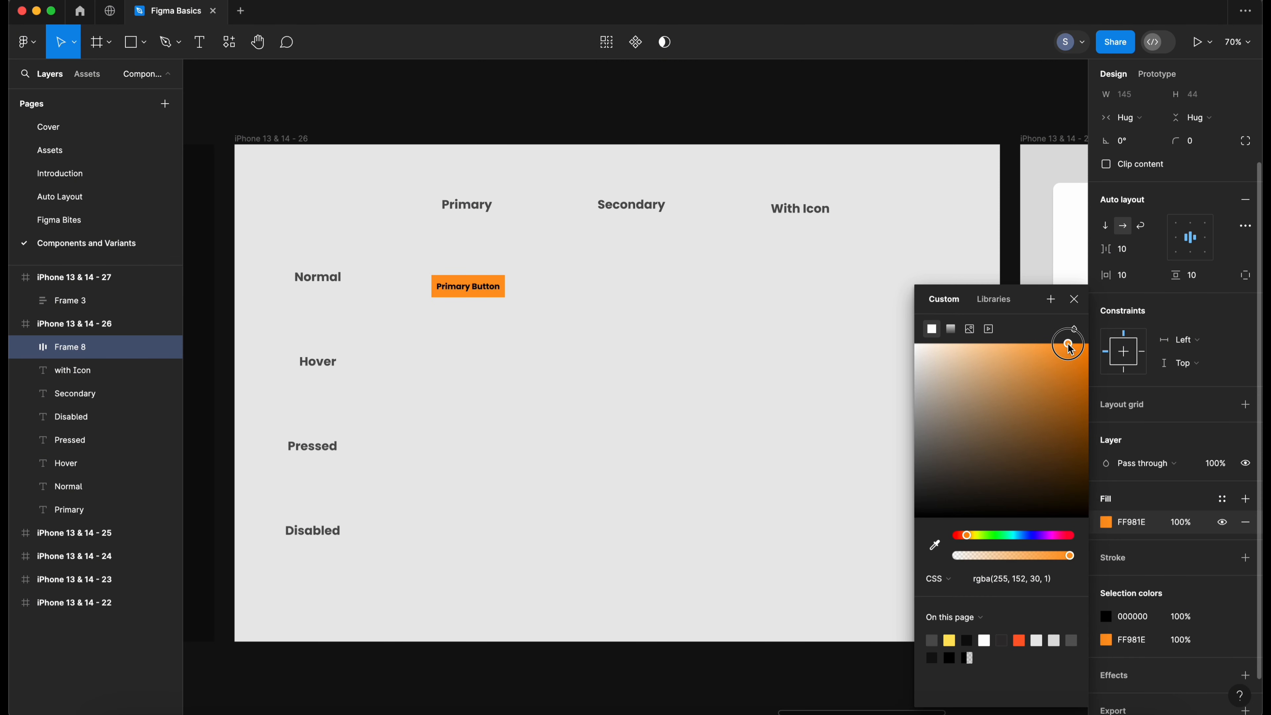
click(524, 317)
click(468, 286)
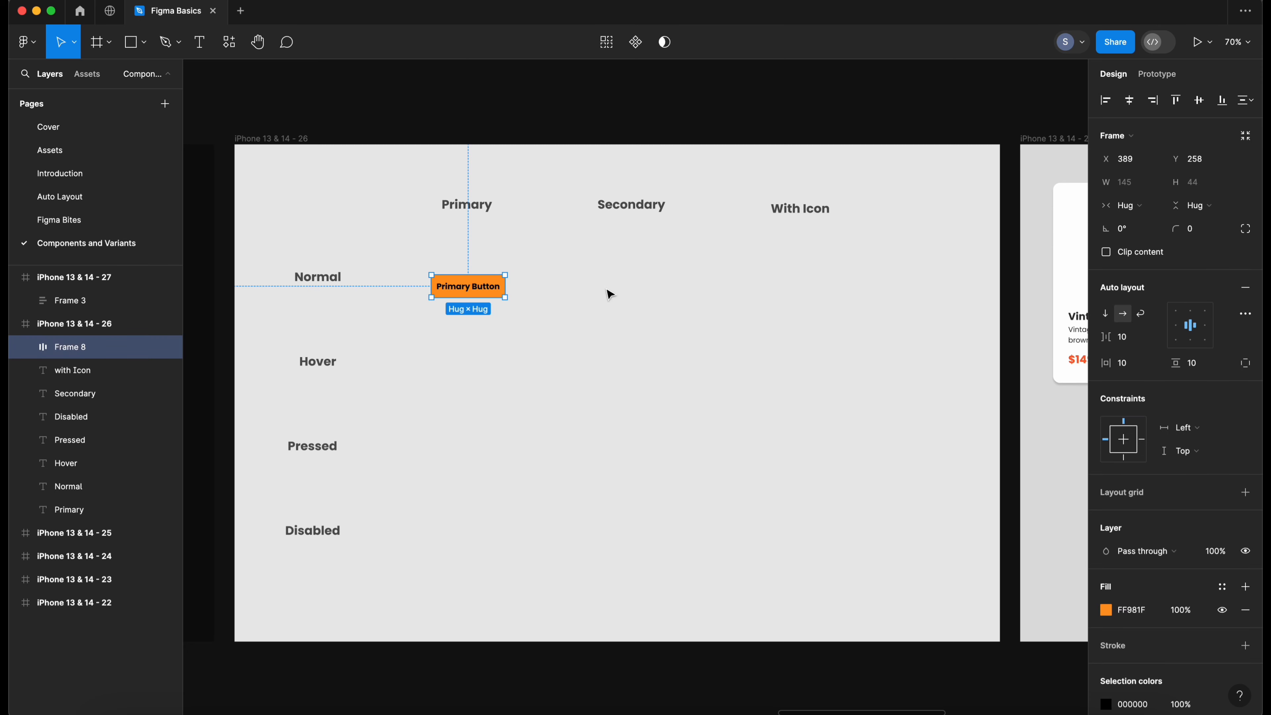
- Set the button's horizontal padding to 20 and vertical padding to 15
click(1132, 364)
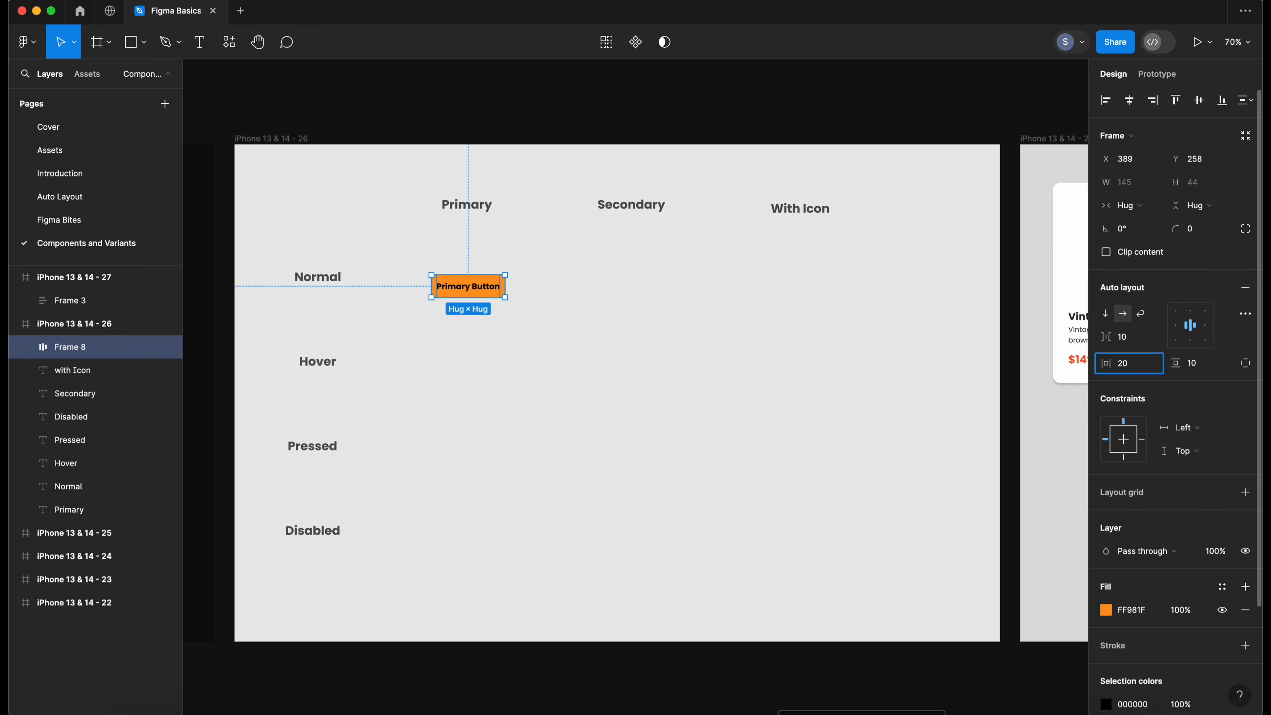
text(20)
click(1199, 364)
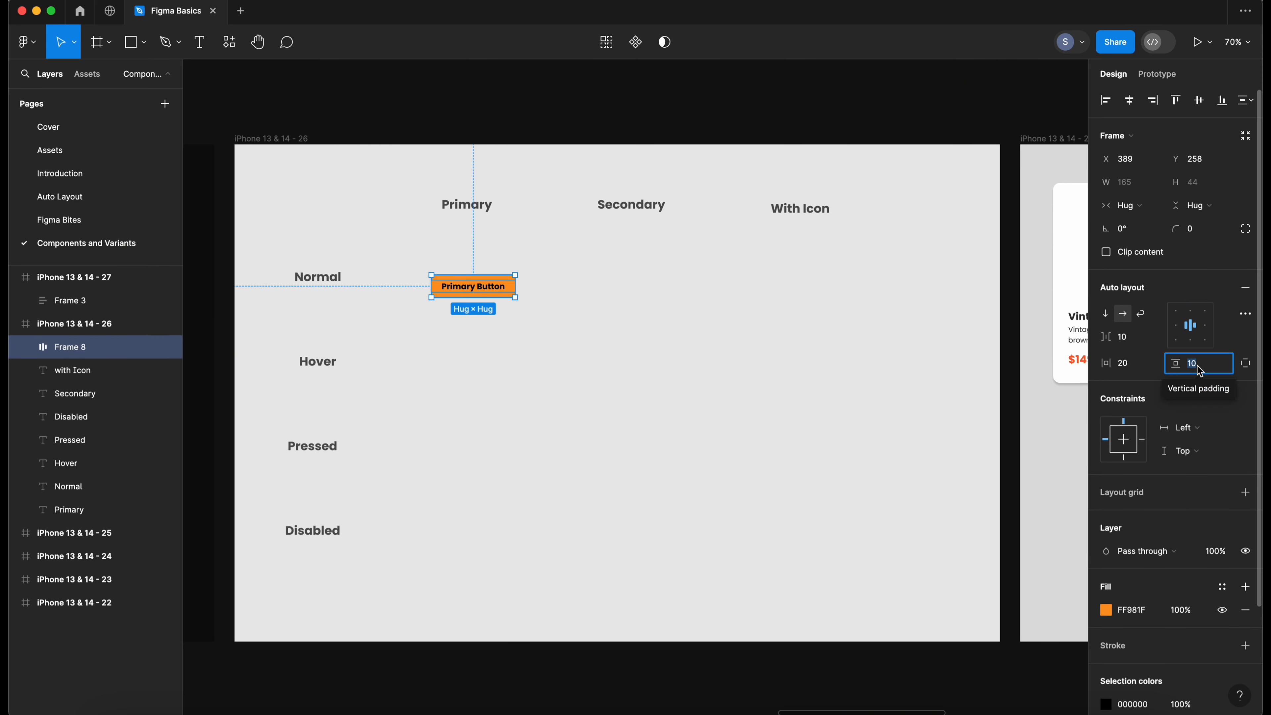
text(15)
key(Return)
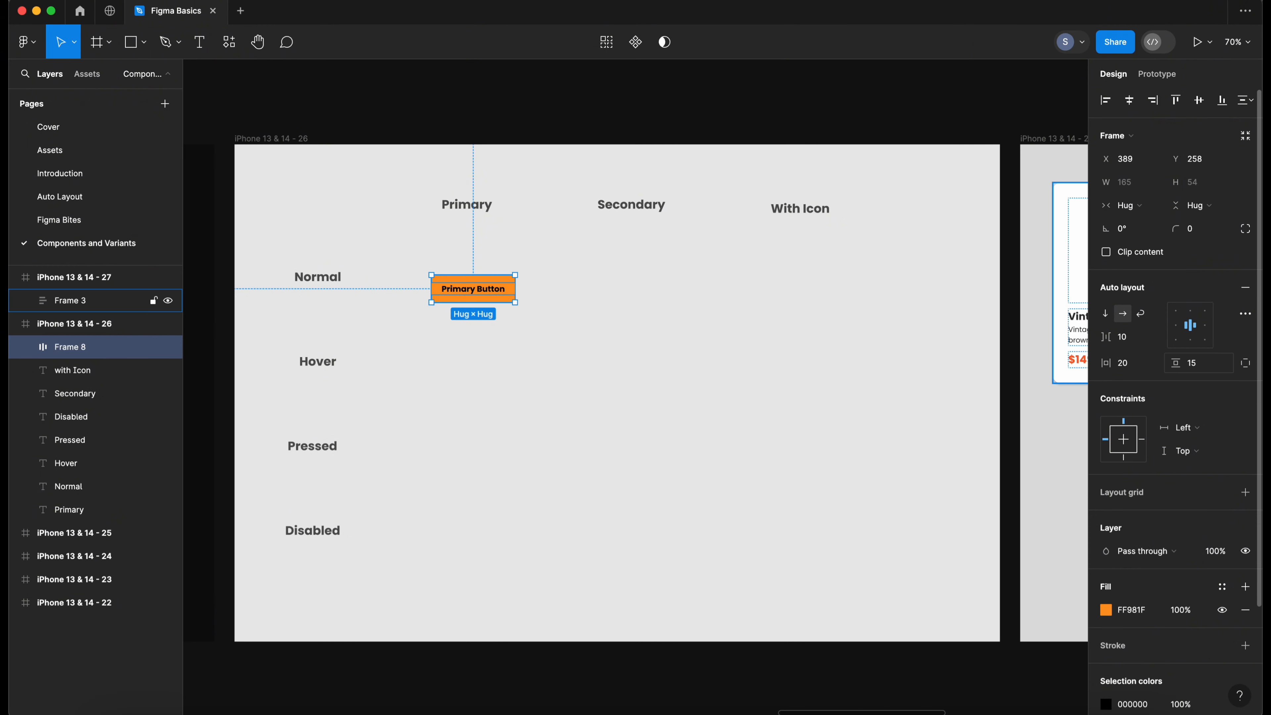
- Set the button frame's corner radius to 5
click(550, 333)
click(513, 293)
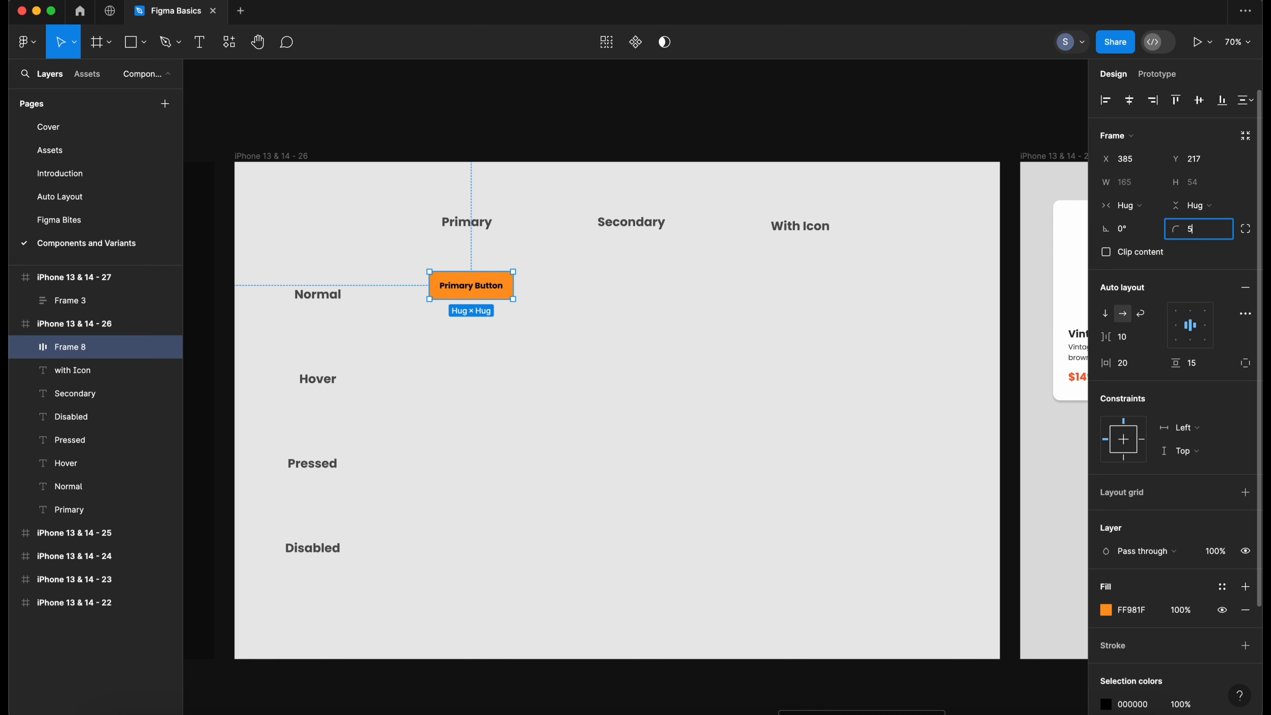
text(5)
key(Return)
- Duplicate the primary button and move the copy into the Secondary column on the same row
click(509, 326)
click(497, 291)
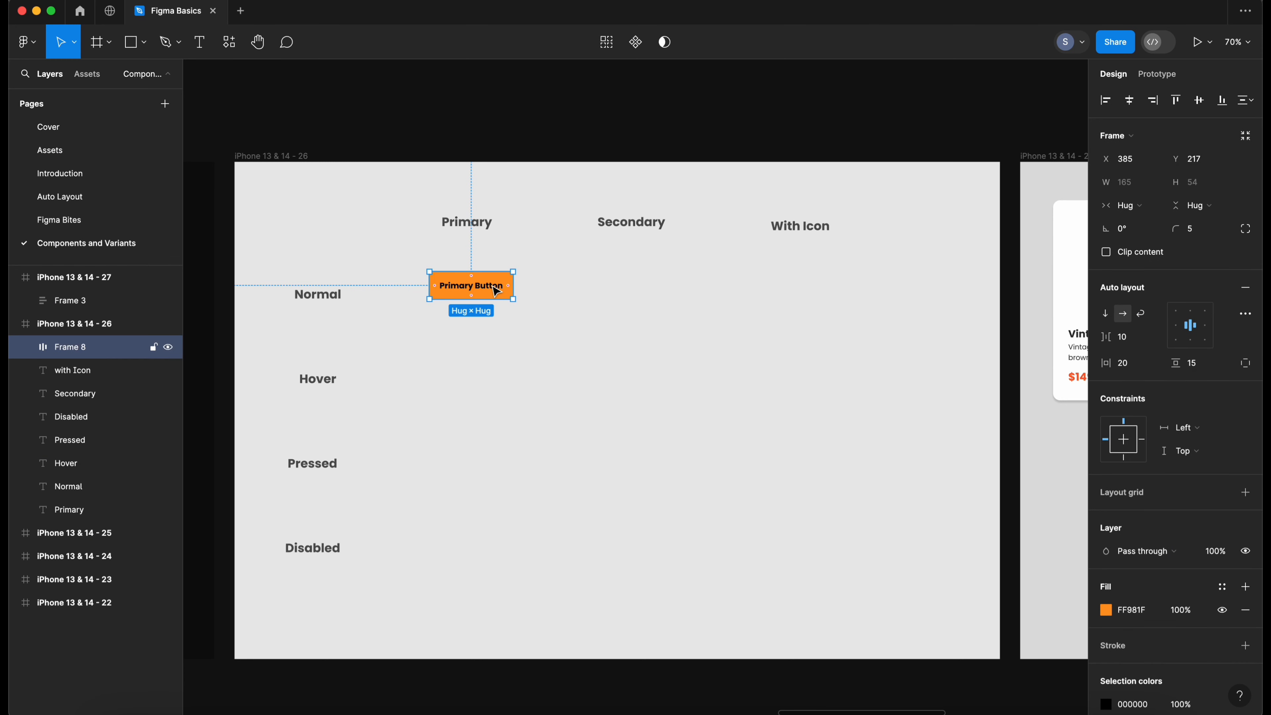
click(521, 313)
click(471, 295)
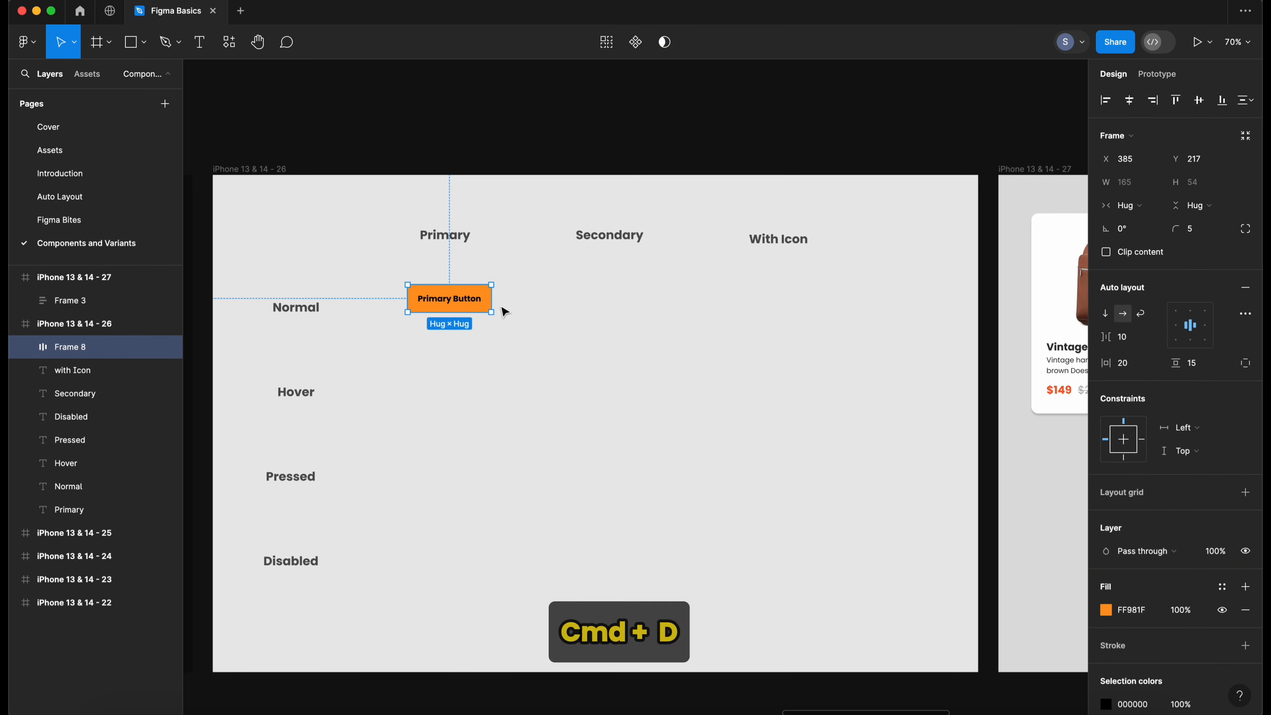
click(454, 326)
click(489, 295)
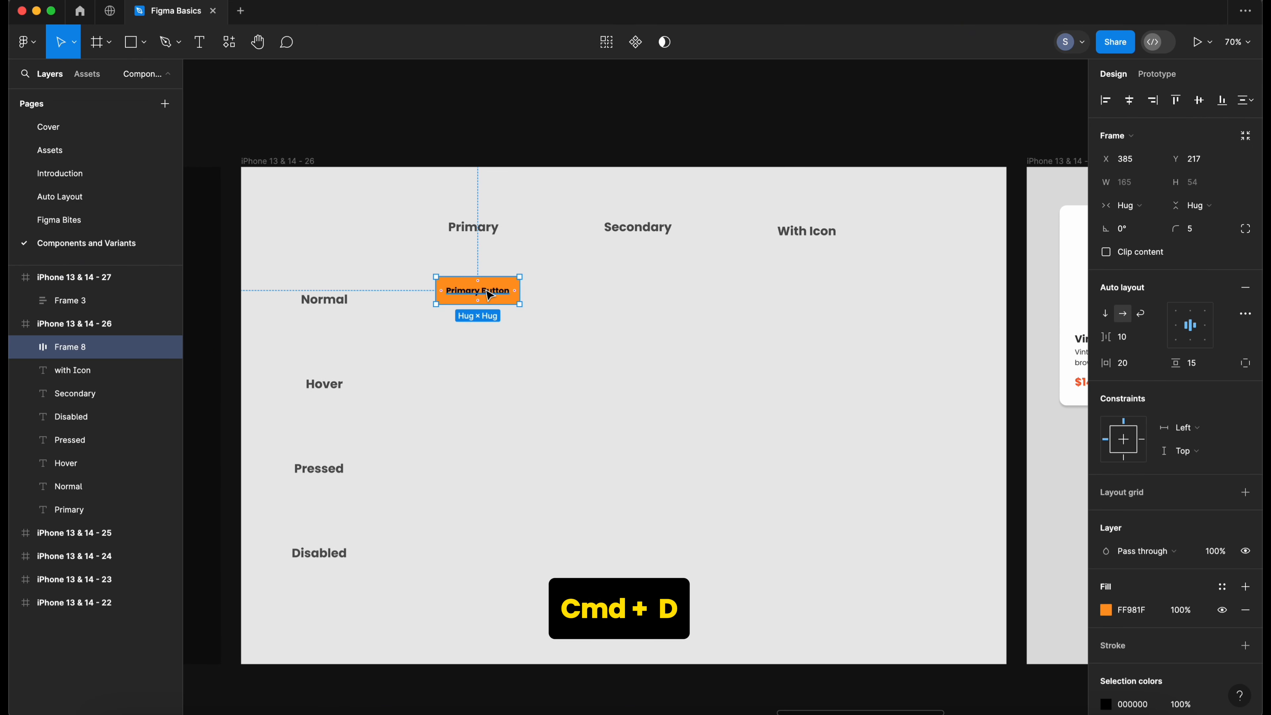
key(super+d)
drag(464, 295, 624, 297)
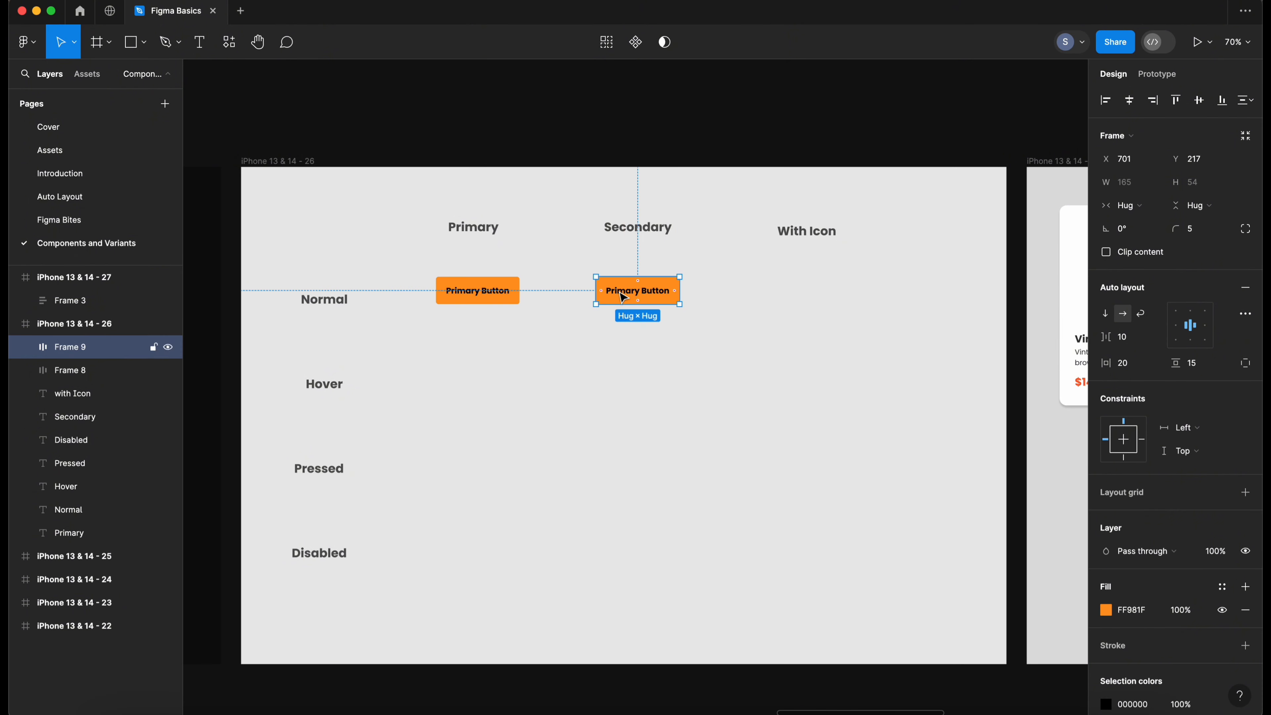
- Add a stroke to the copied button and sample the primary button's orange as its colour
click(656, 326)
click(662, 301)
scroll(1176, 451, down, 3)
click(1246, 511)
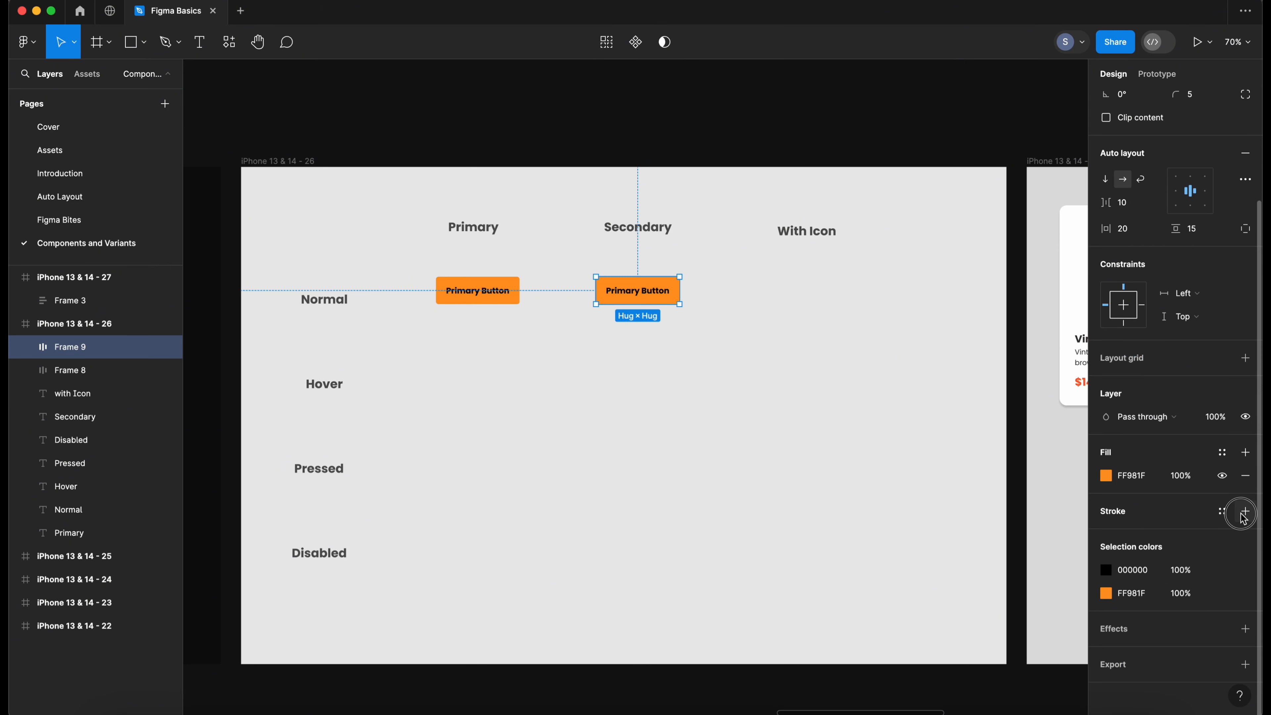
click(1107, 534)
click(934, 545)
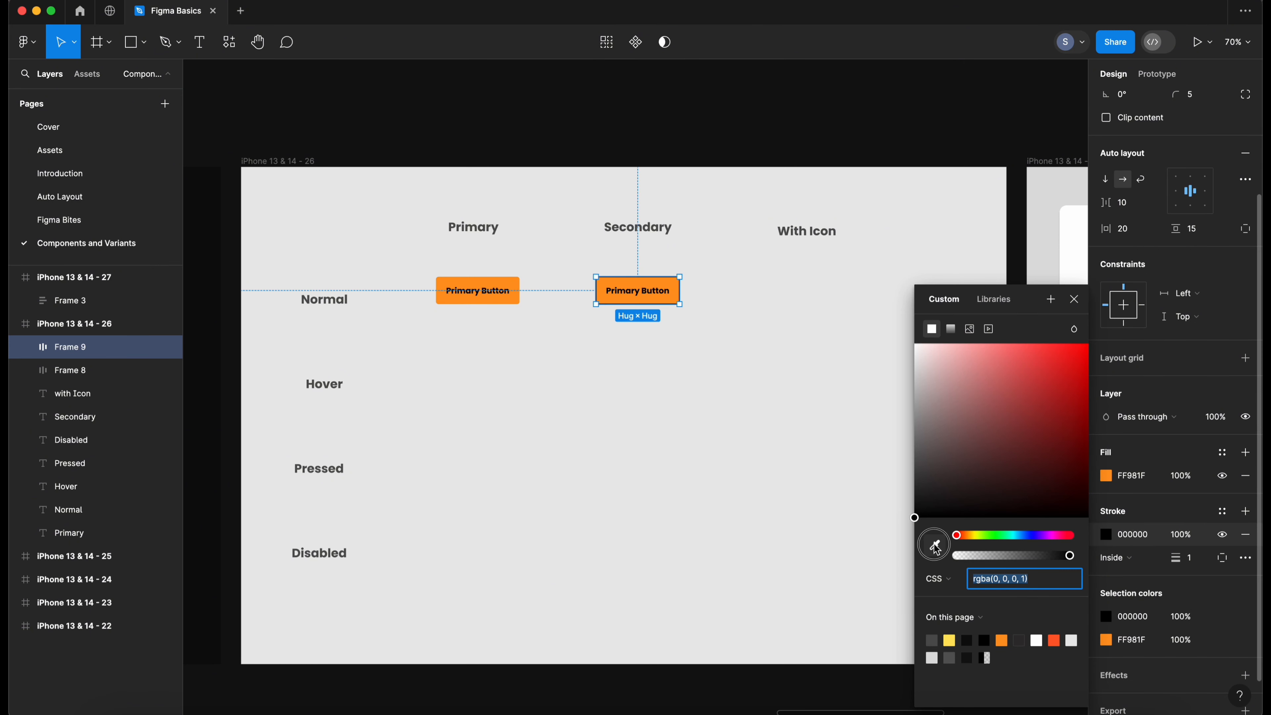
click(677, 278)
click(1155, 500)
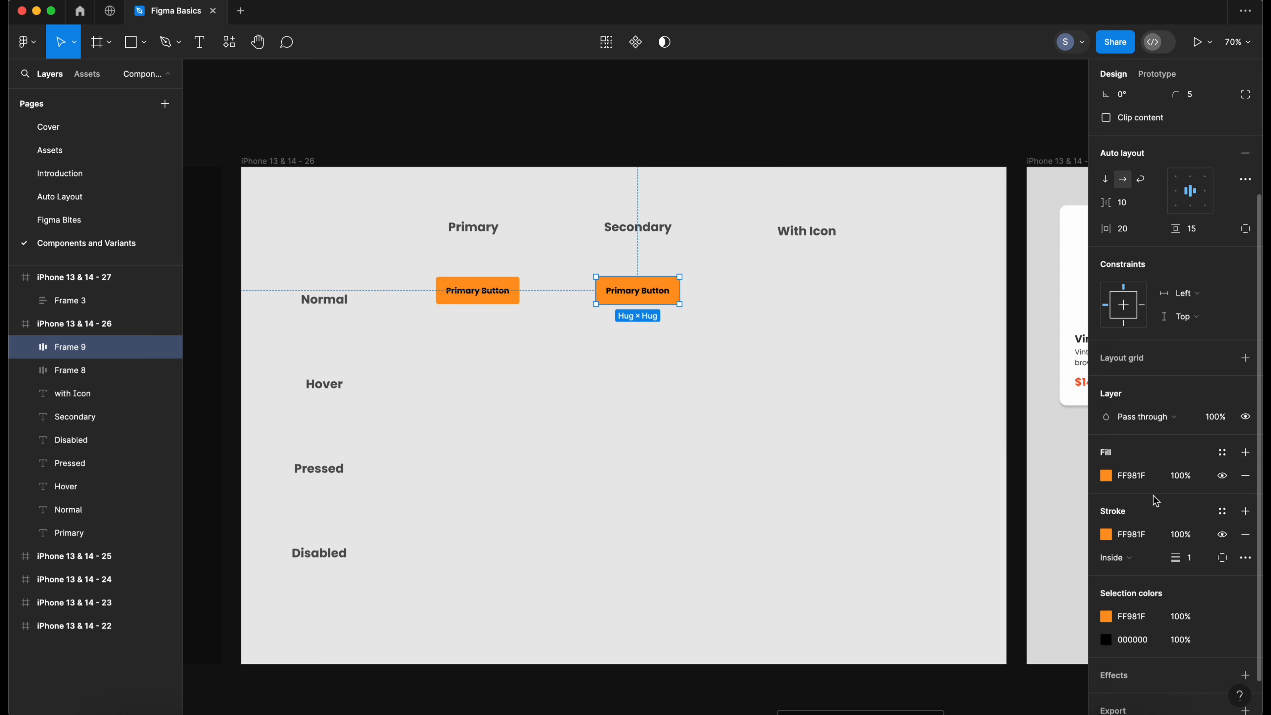
- Hide the copied button's fill and set its stroke weight to 2
click(1223, 478)
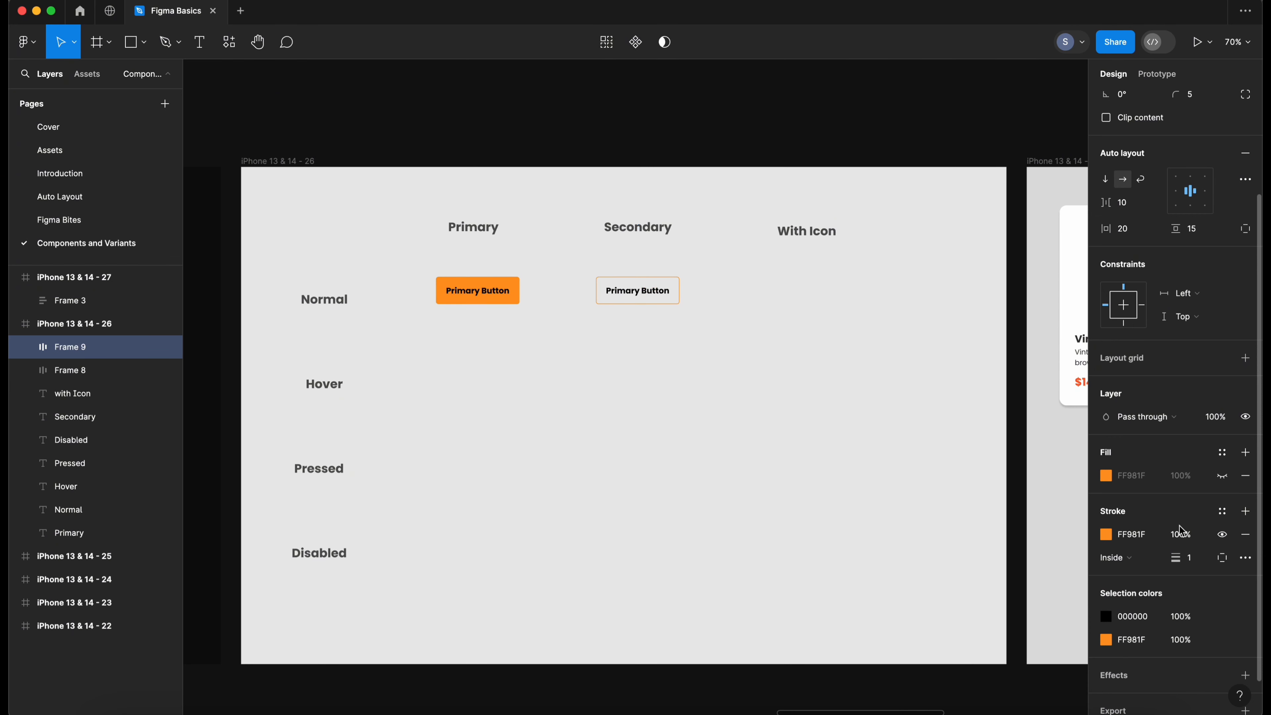
click(1195, 562)
text(2)
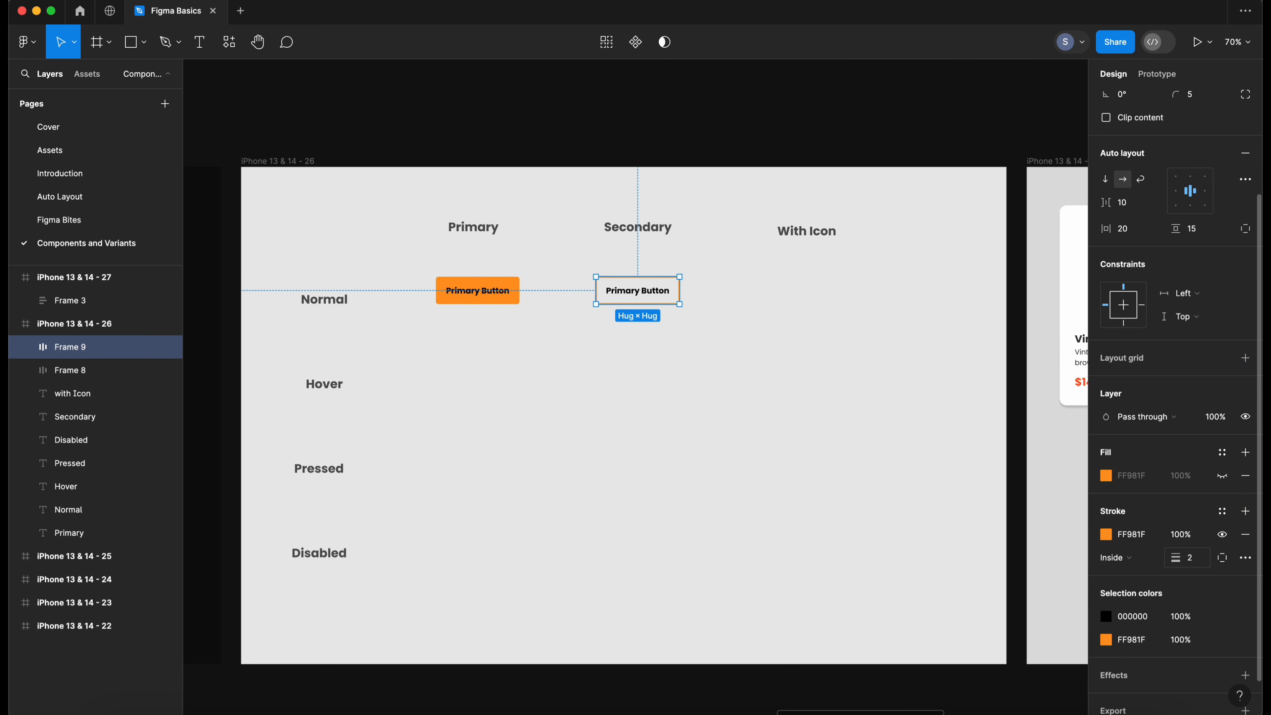
click(831, 451)
- Colour the copied button's label text orange by sampling the primary button
click(623, 299)
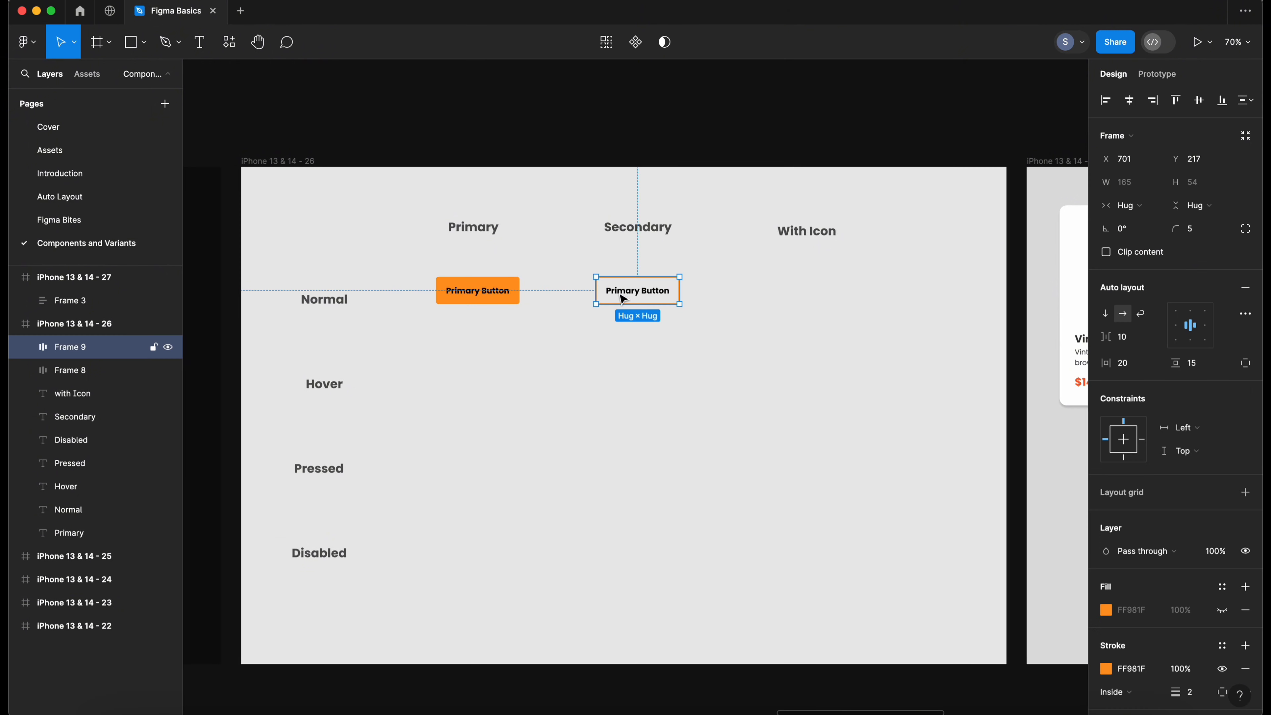
click(692, 326)
double_click(656, 298)
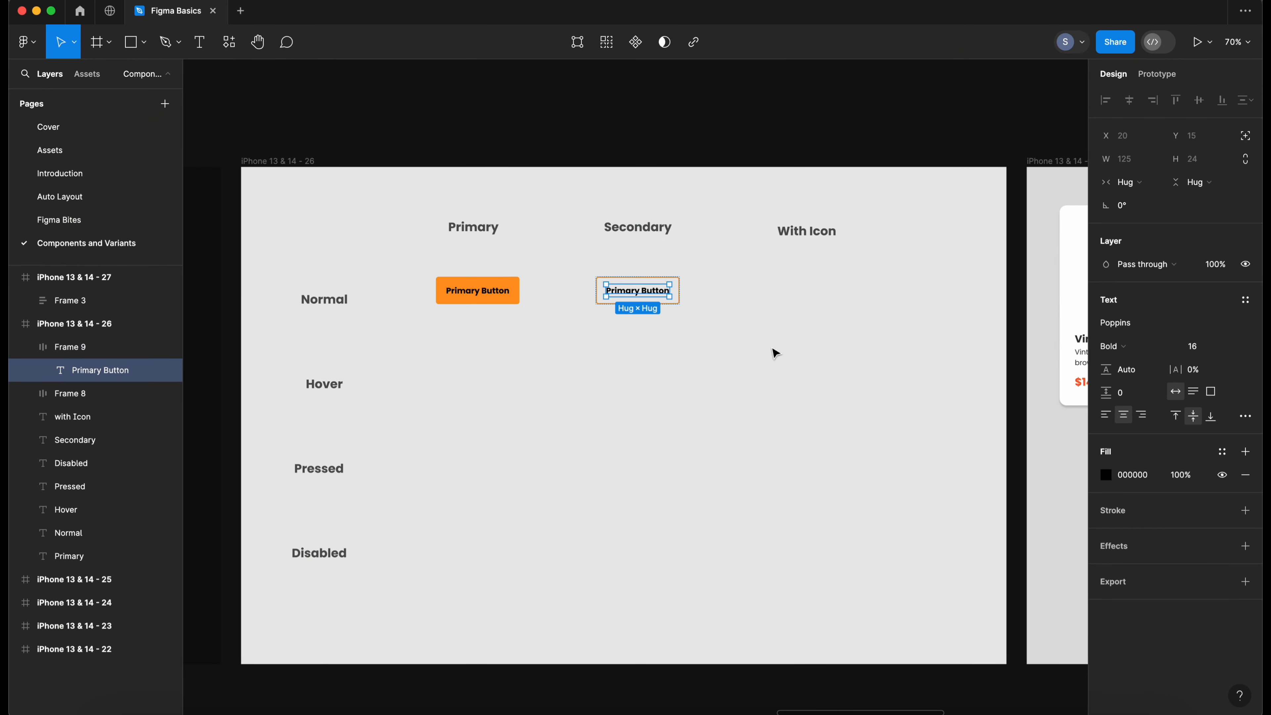
click(1106, 478)
click(935, 545)
click(518, 284)
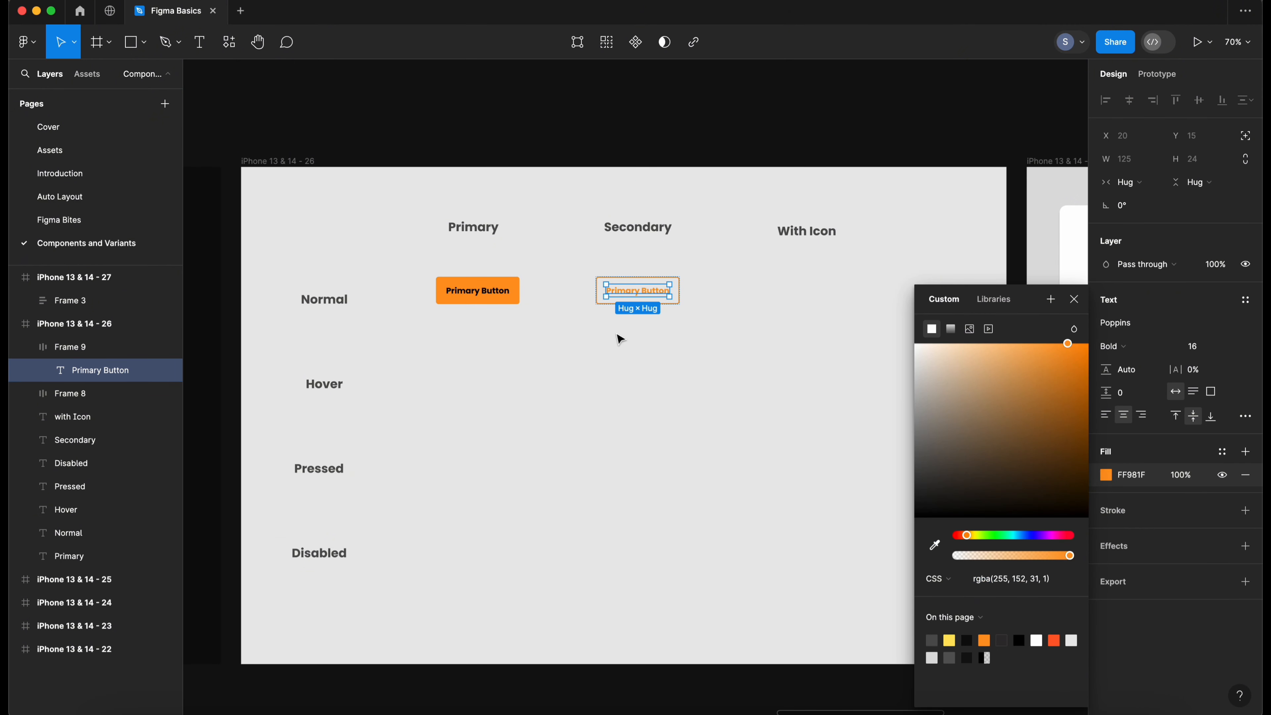
click(706, 360)
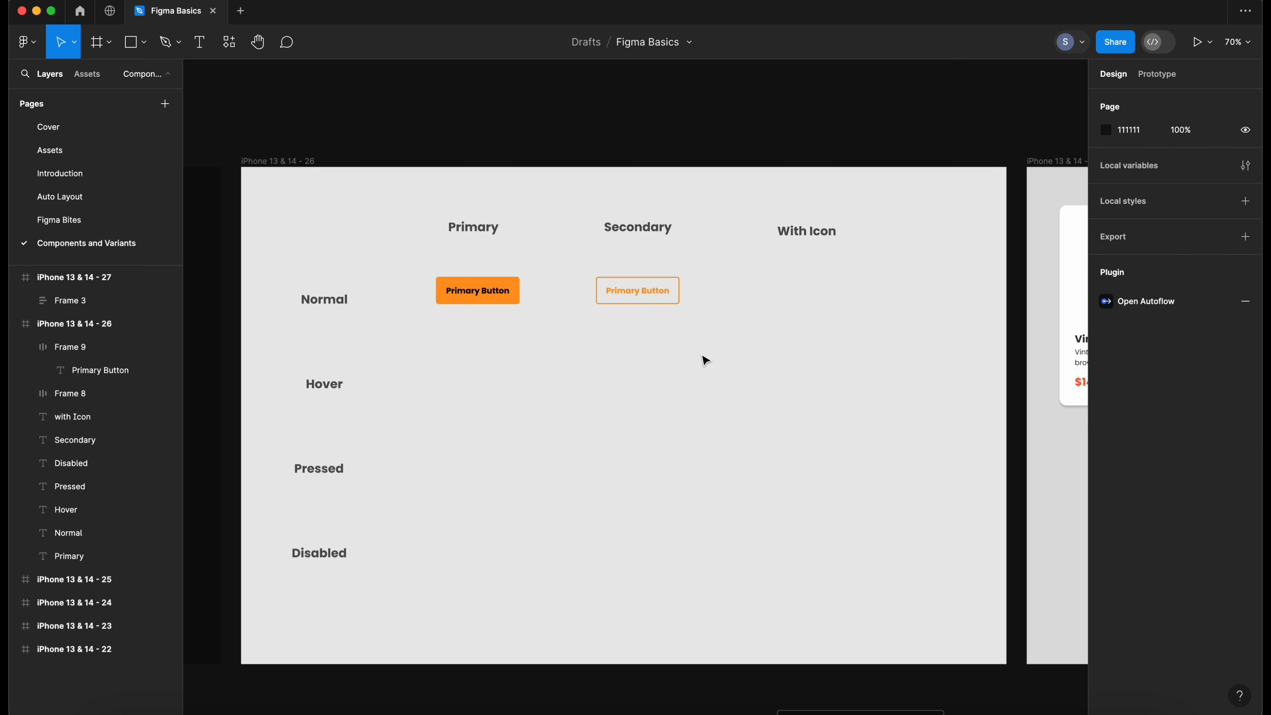
- Change the copied button's label to "Secoundary Button"
click(650, 293)
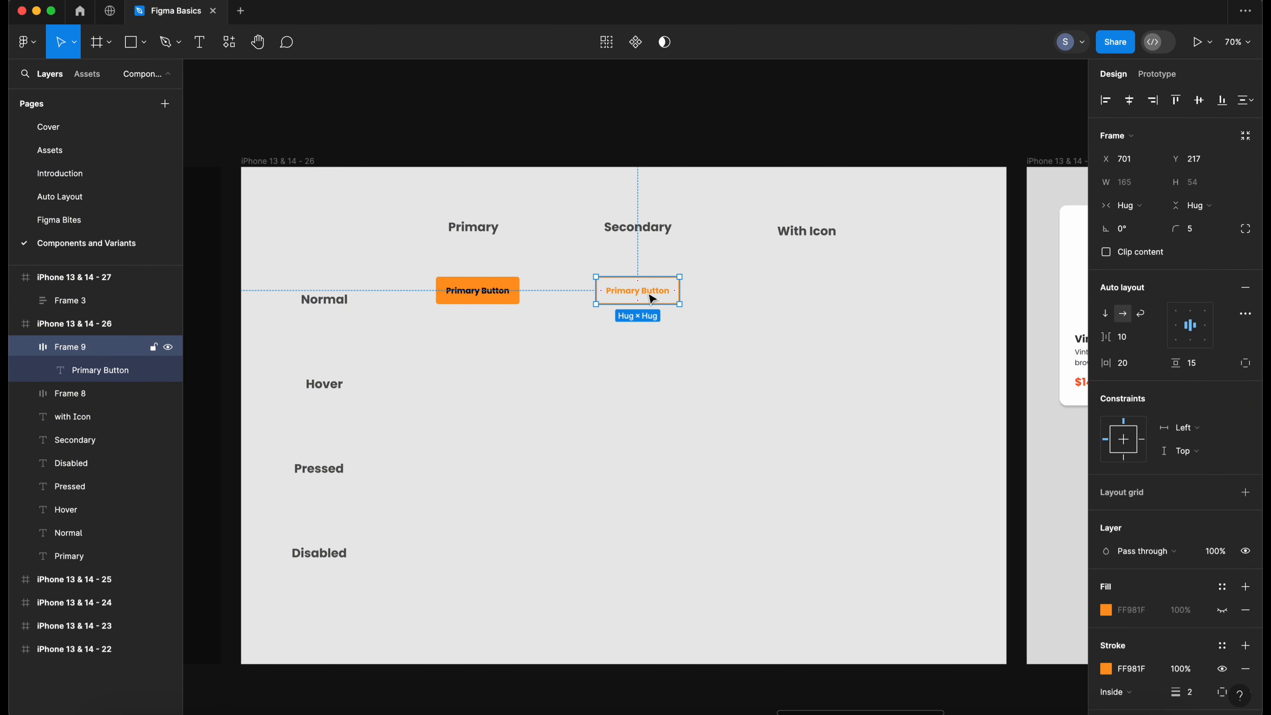
click(664, 325)
key(t)
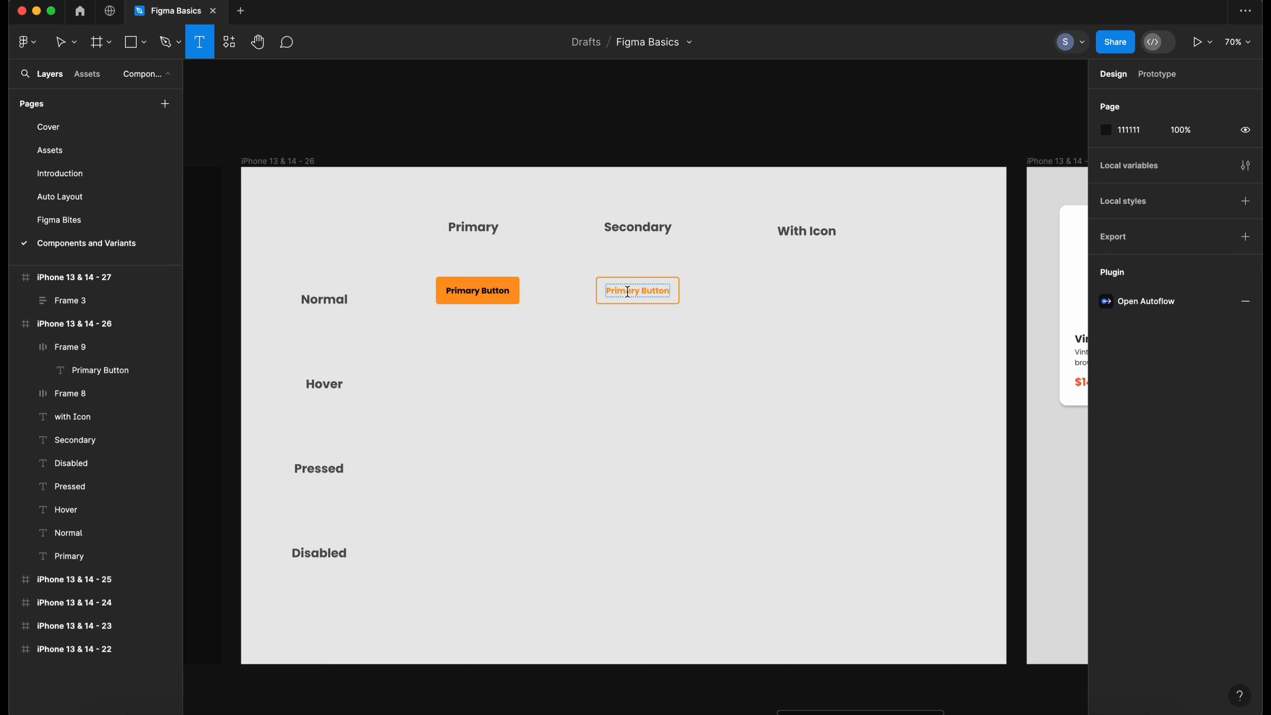
click(627, 292)
double_click(628, 292)
text(Secound)
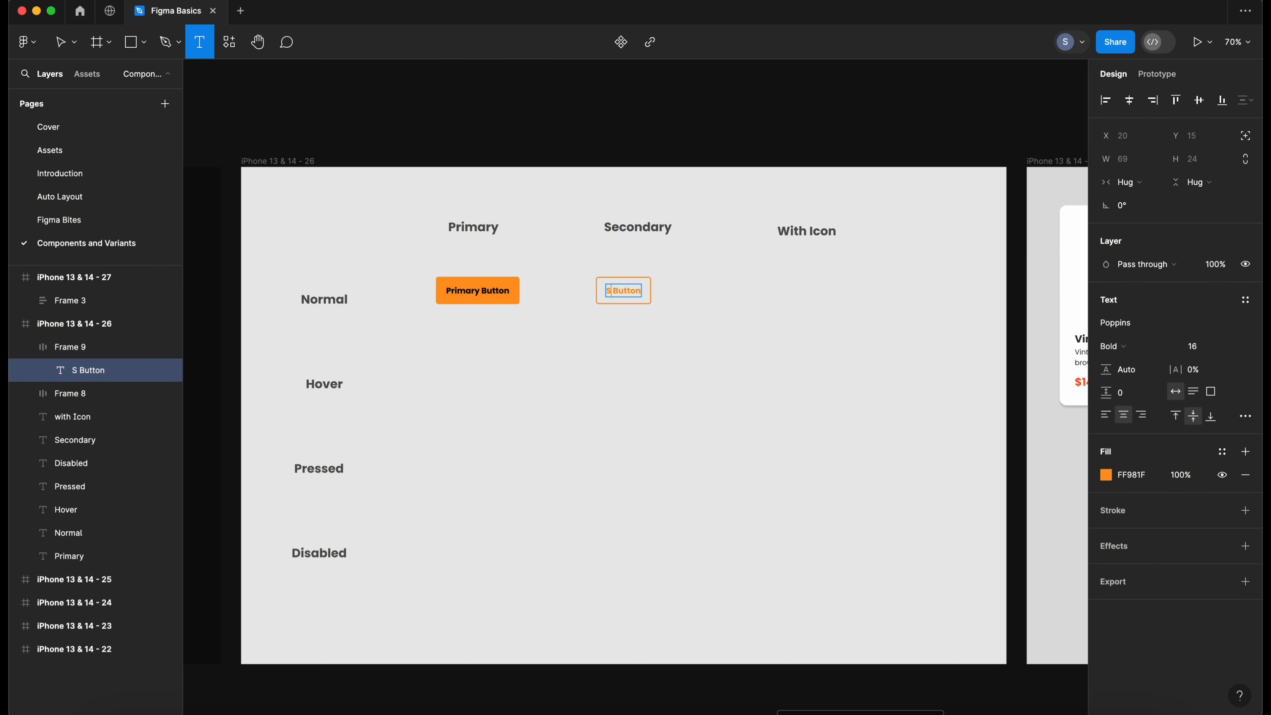
text(ary)
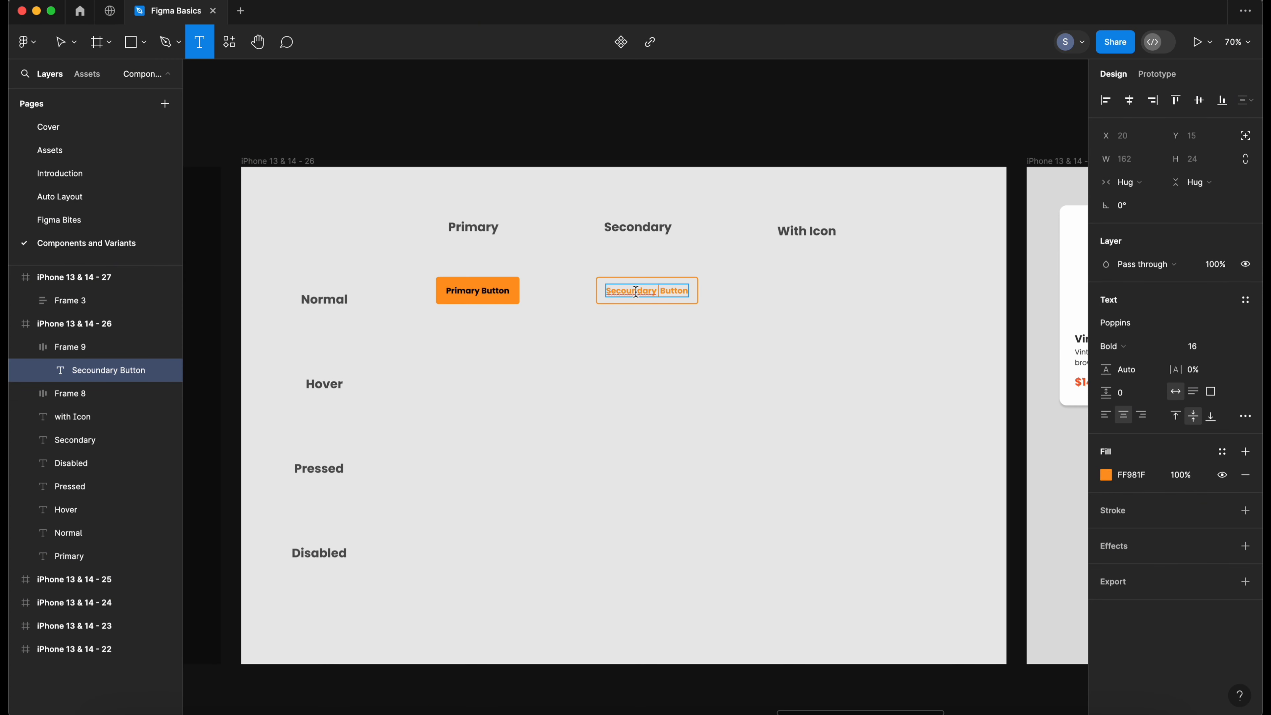
- Correct the secondary button label's spelling to "Secondary Button"
right_click(643, 298)
click(654, 303)
key(Escape)
click(668, 343)
right_click(606, 323)
click(606, 326)
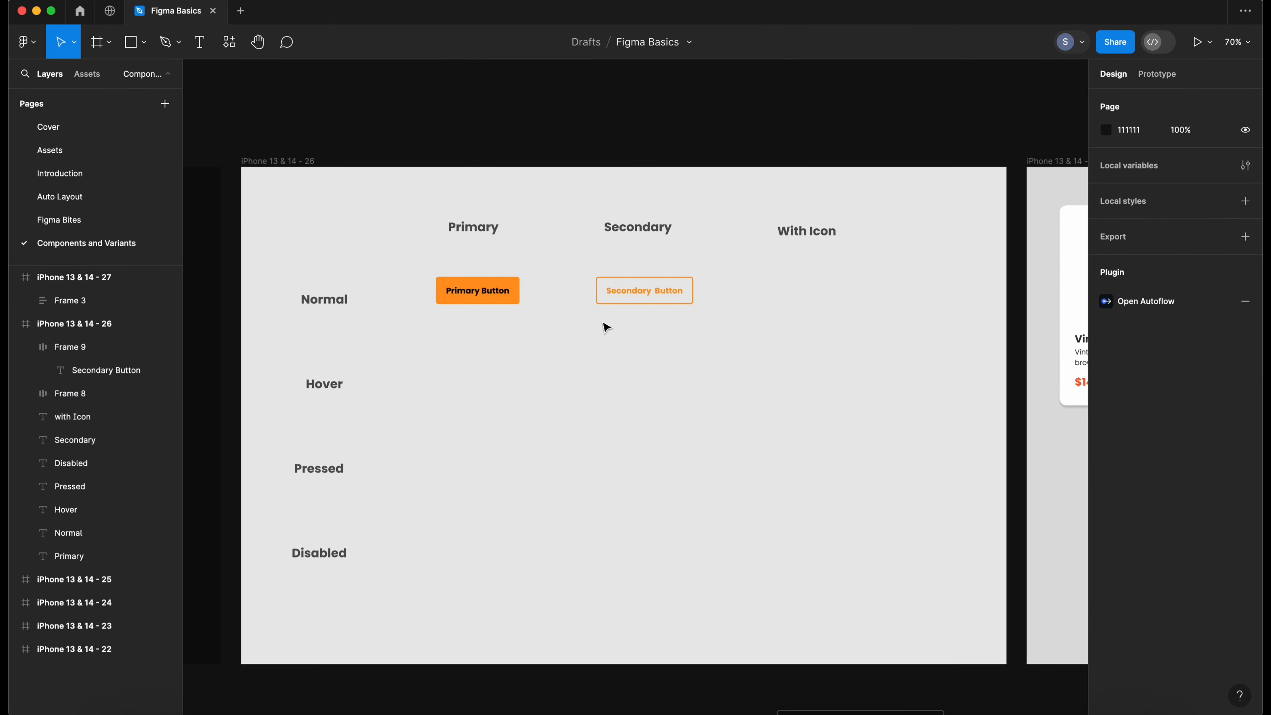
- Duplicate the primary button and move the copy under the With Icon column
click(484, 296)
key(super+d)
drag(484, 296, 812, 296)
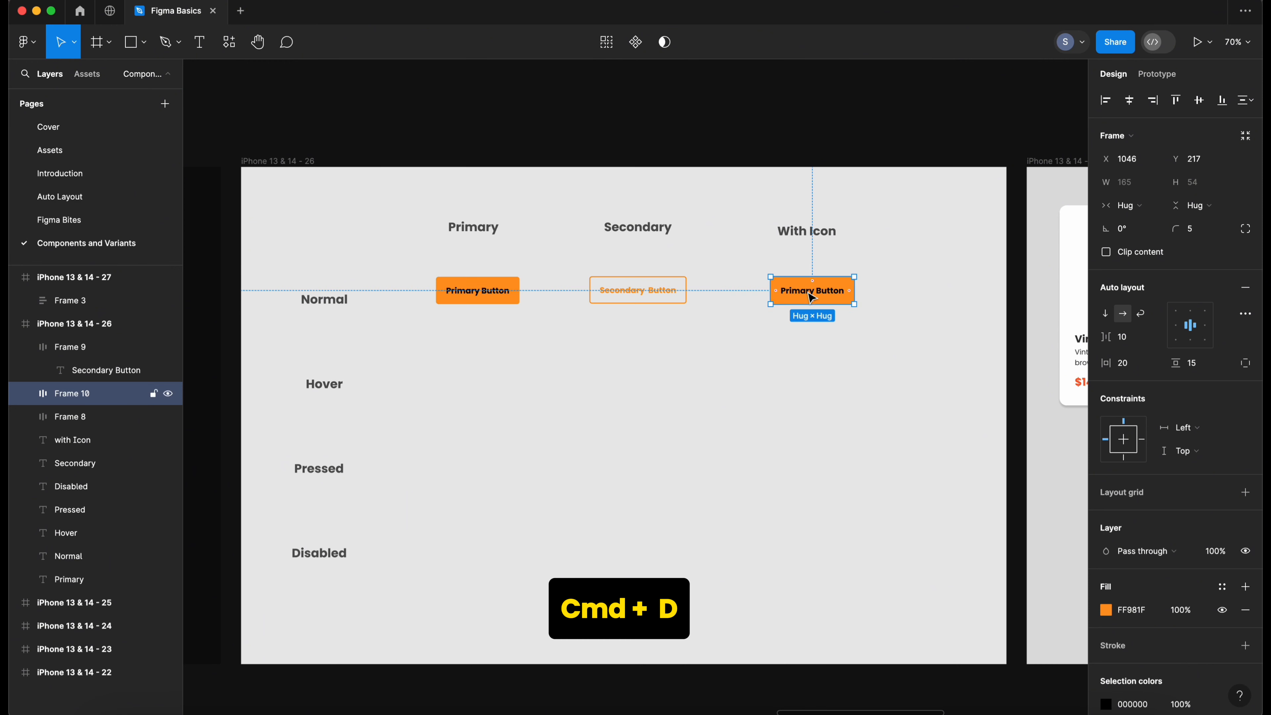
- Copy the thumbs-up like icon from the Assets page and return to the Components and Variants page
click(73, 151)
key(z)
drag(227, 336, 286, 381)
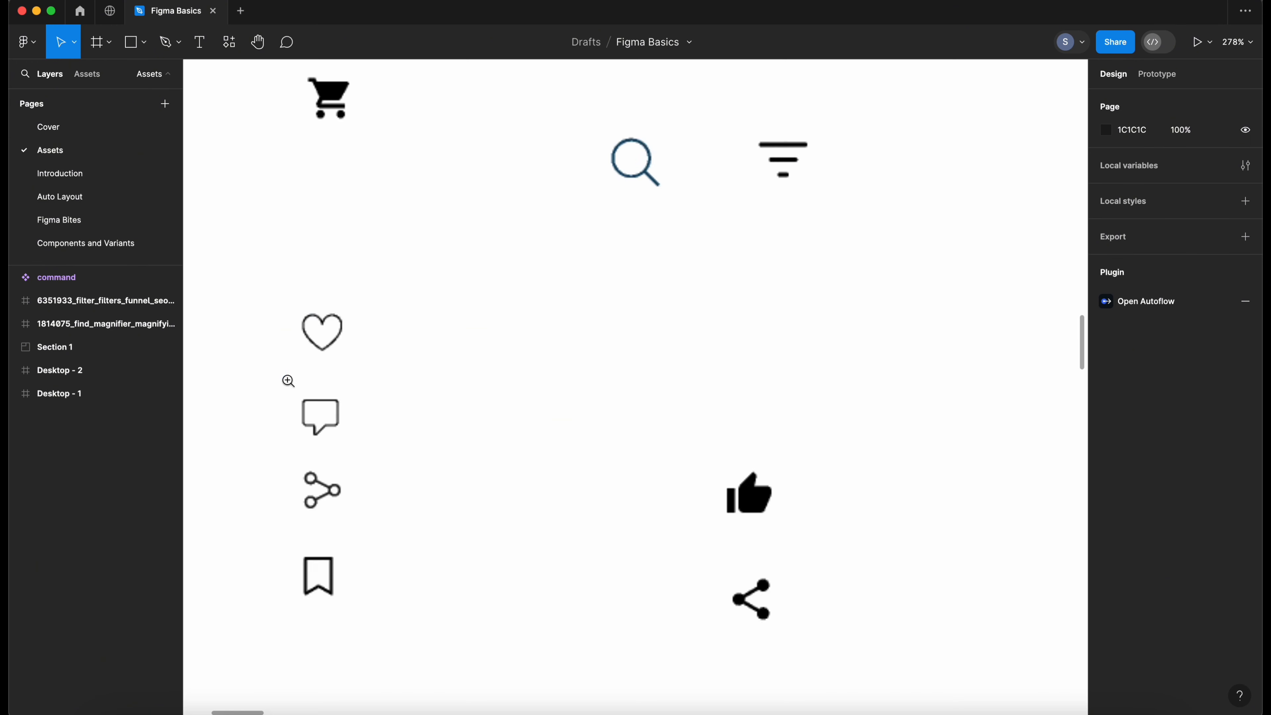
key(space)
drag(389, 349, 448, 335)
click(369, 301)
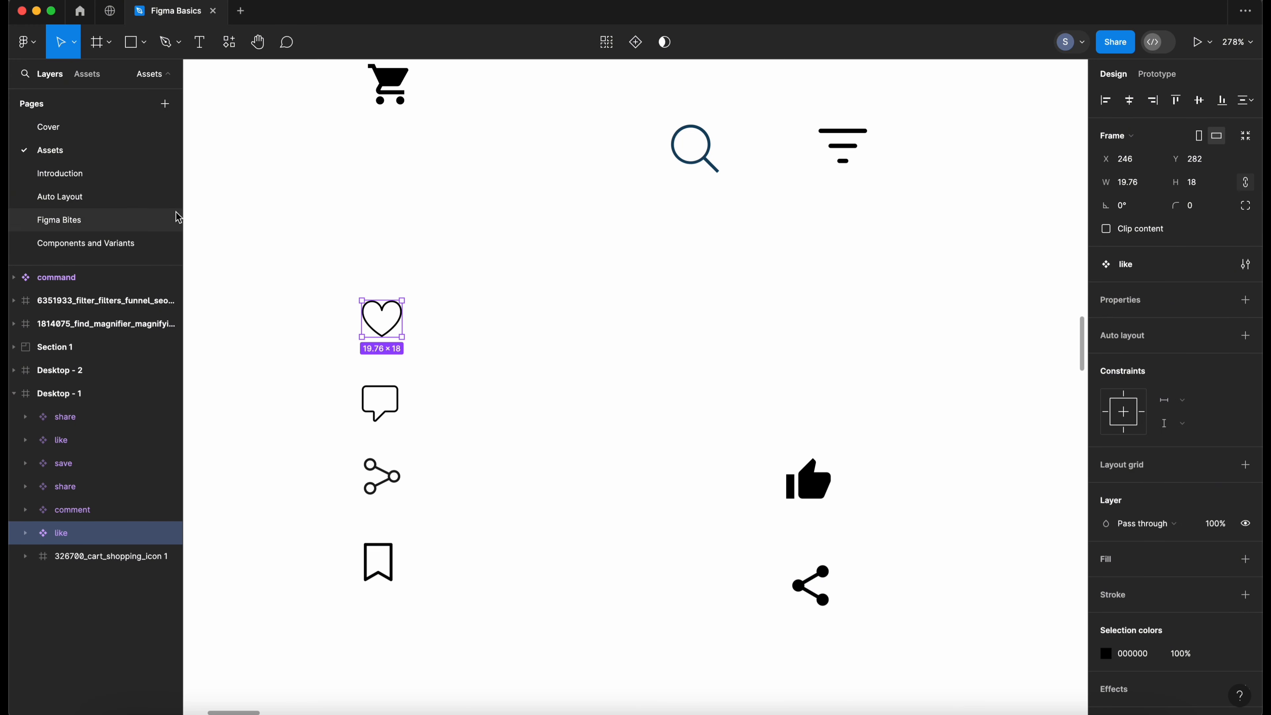
click(633, 445)
drag(773, 443, 822, 495)
key(Escape)
click(821, 488)
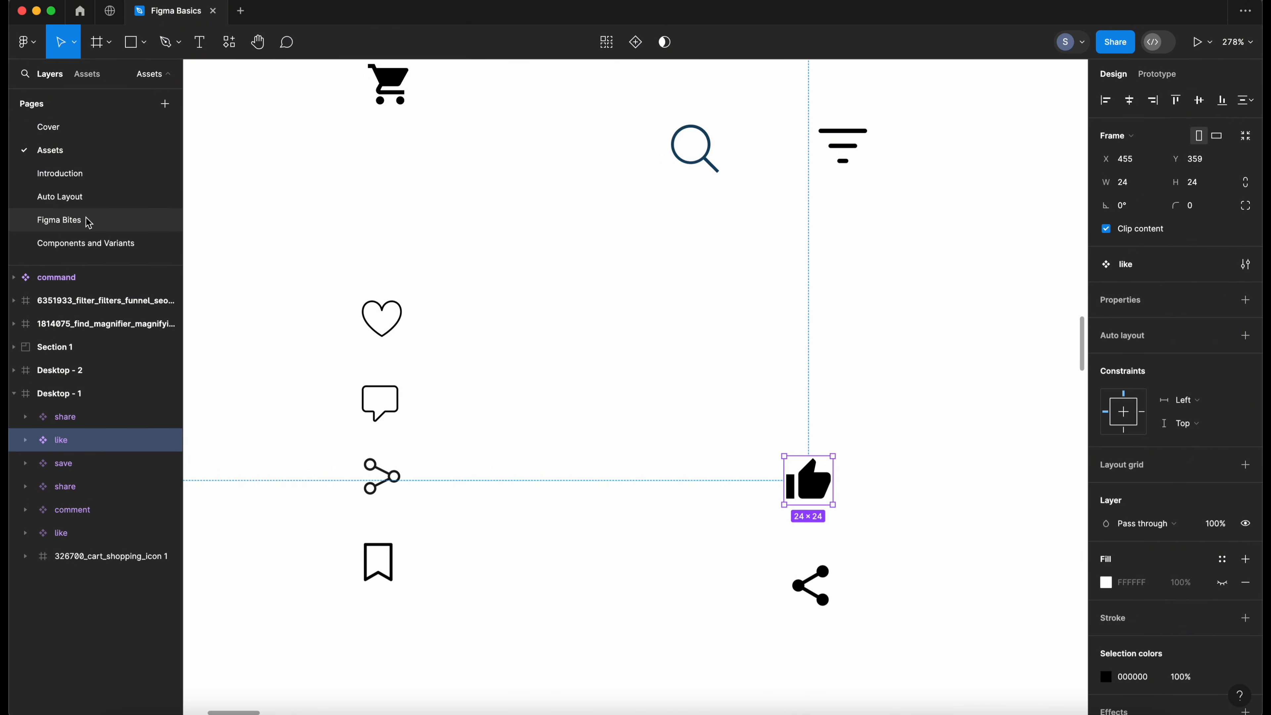
click(113, 244)
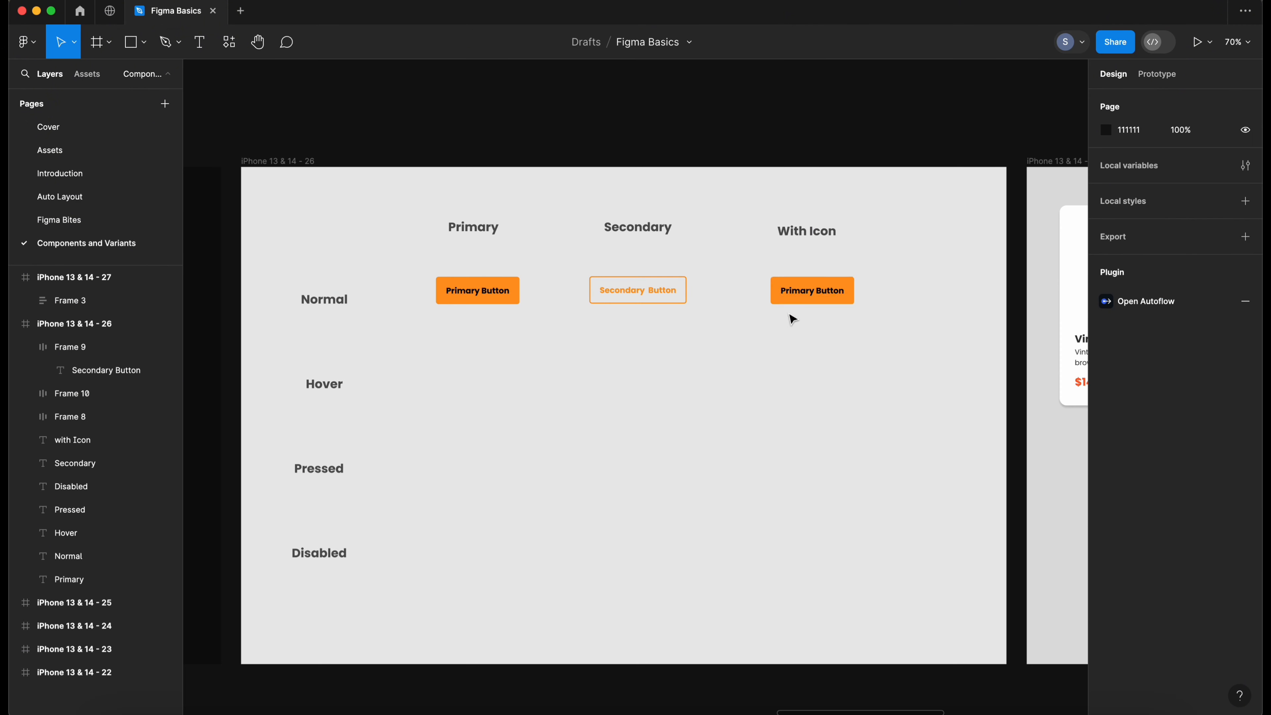
- Paste the thumbs-up icon into the copied button and place it before the label
click(789, 296)
key(ctrl+v)
key(ctrl+z)
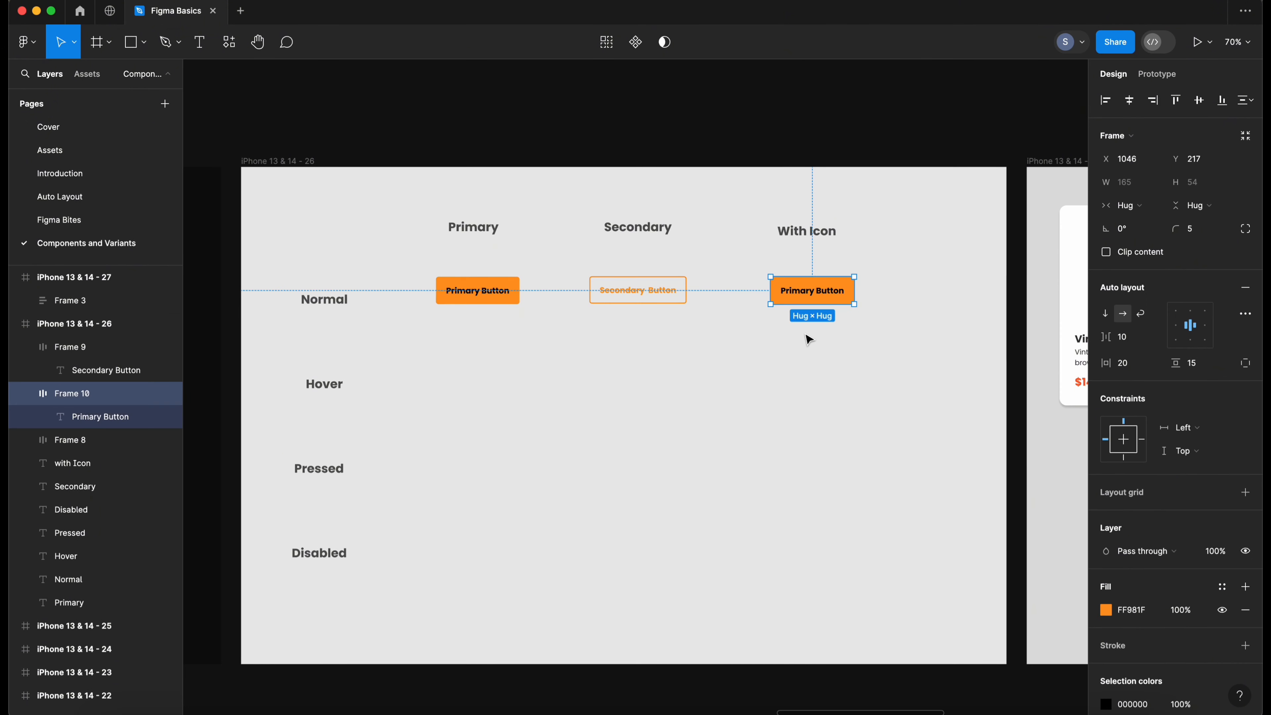
click(809, 323)
scroll(815, 306, down, 1)
click(822, 294)
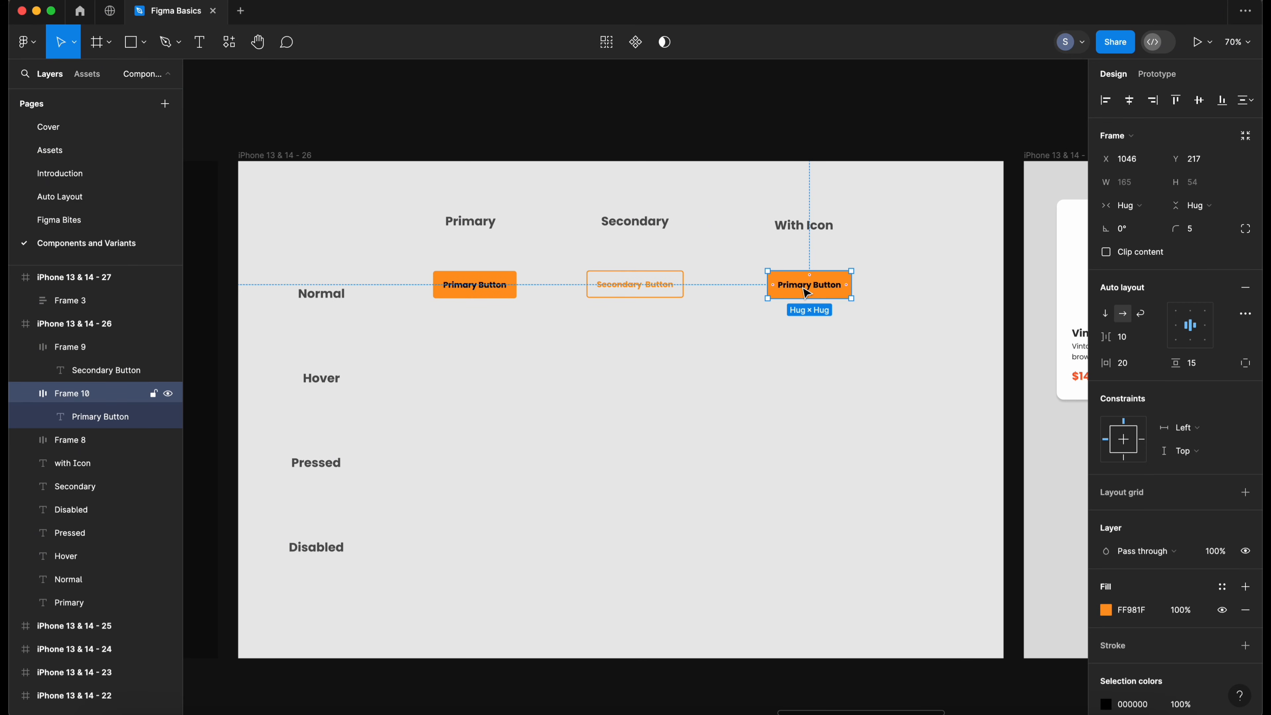
key(ctrl+v)
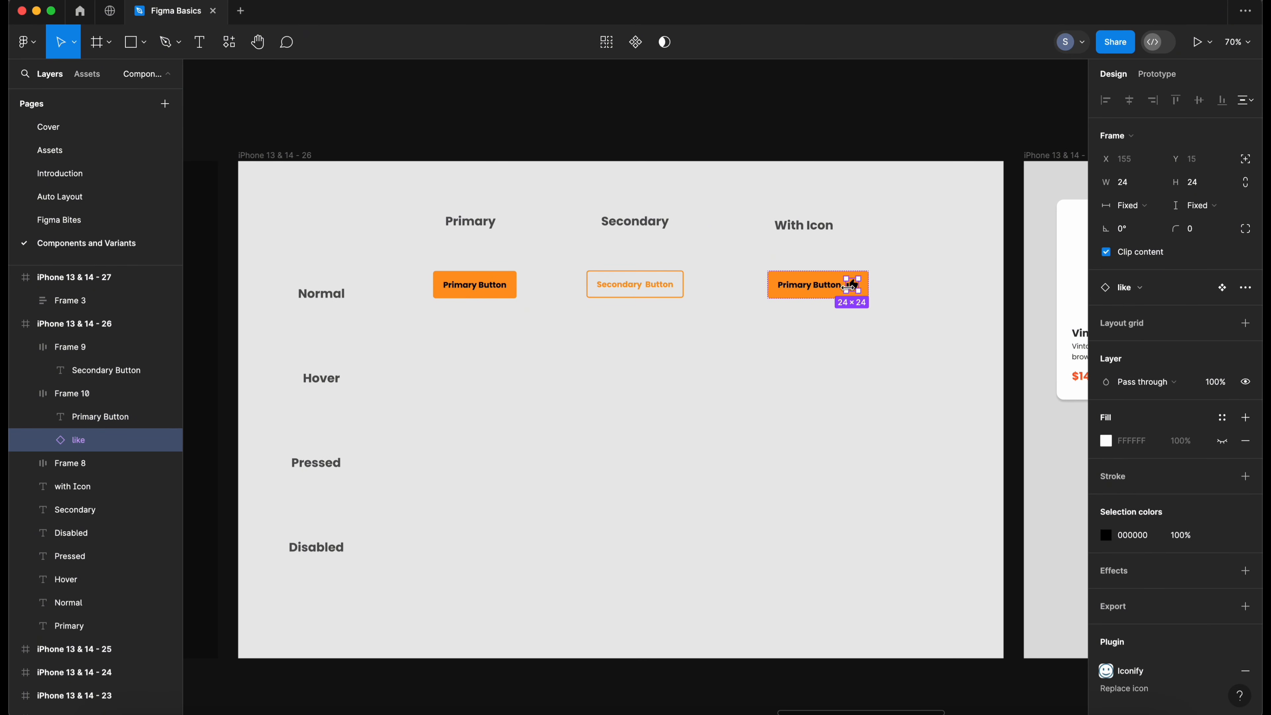
key(Left)
scroll(850, 296, left, 1)
click(843, 314)
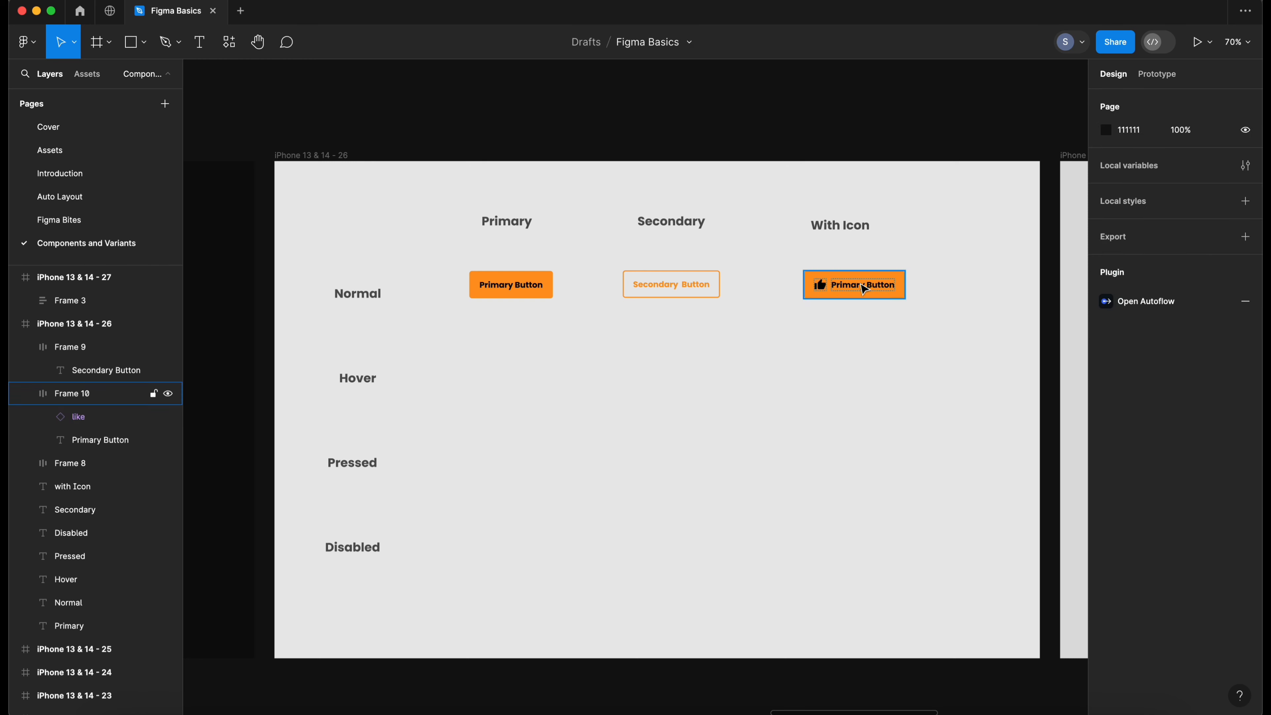
- Change the icon button's label to "With Icon"
click(862, 284)
double_click(861, 286)
key(super+a)
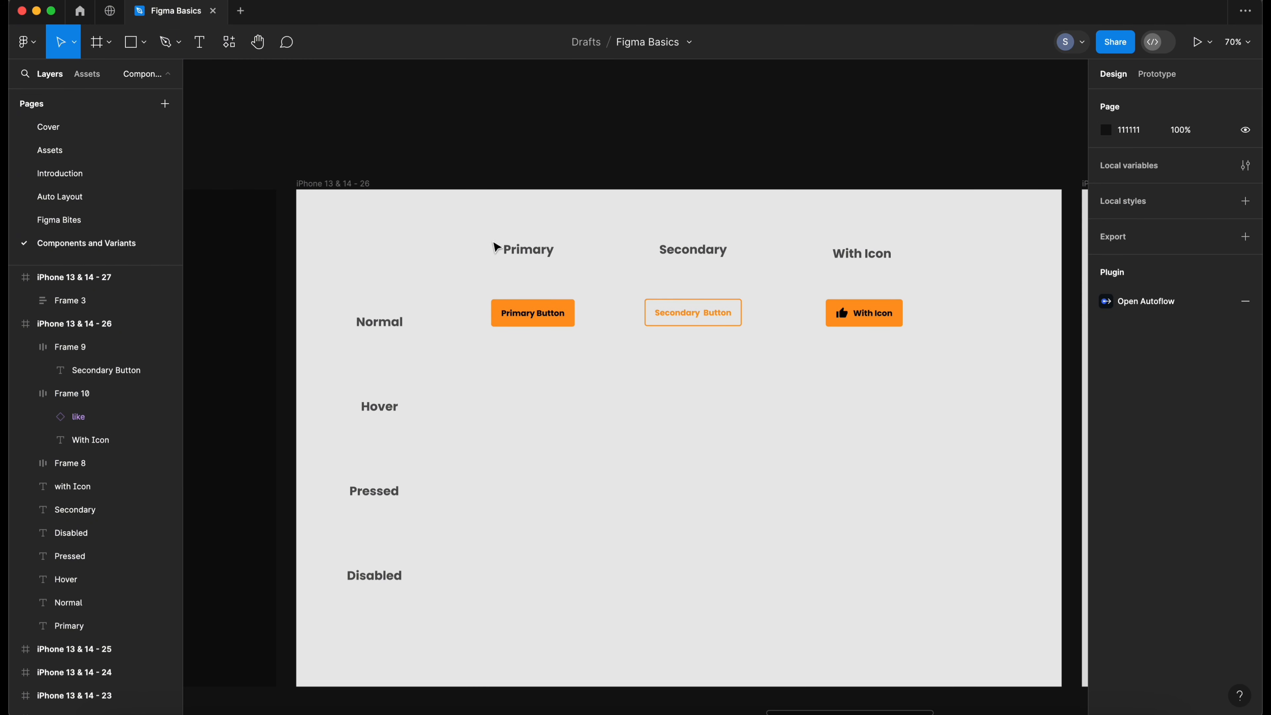
- Duplicate the primary button and move the copy into the Hover row
click(502, 308)
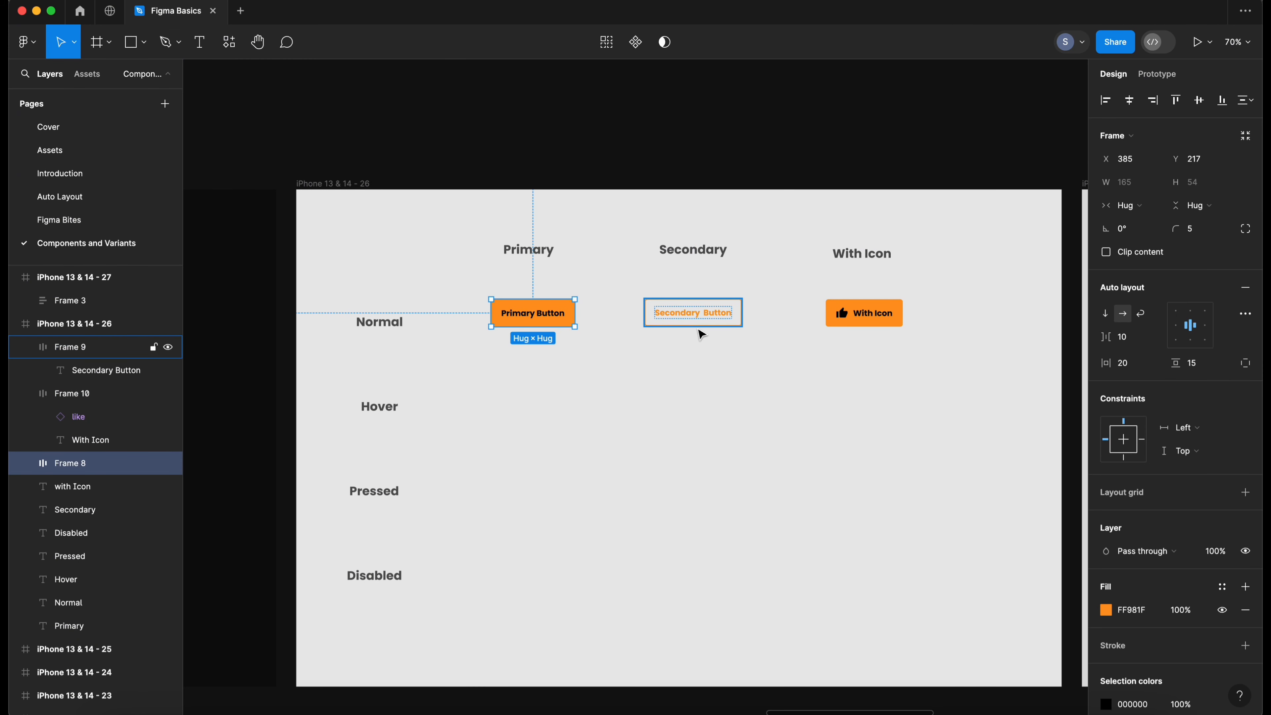
click(699, 323)
click(846, 322)
click(594, 371)
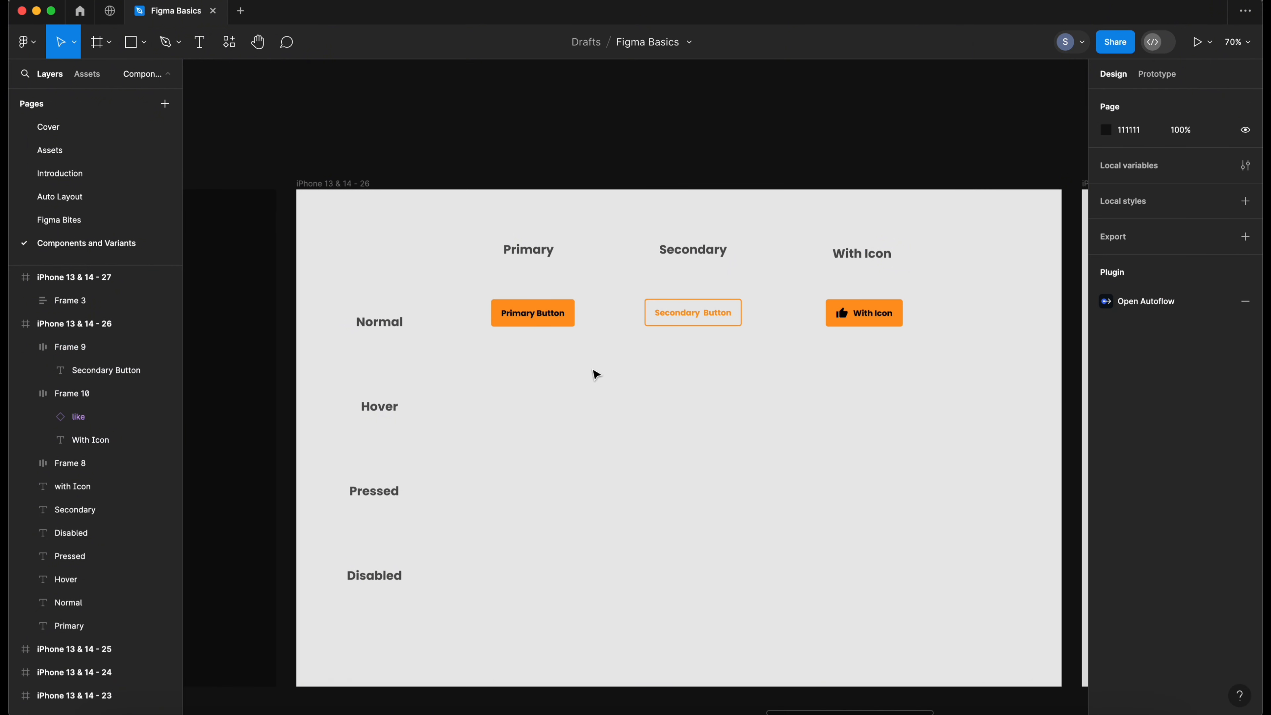
click(533, 316)
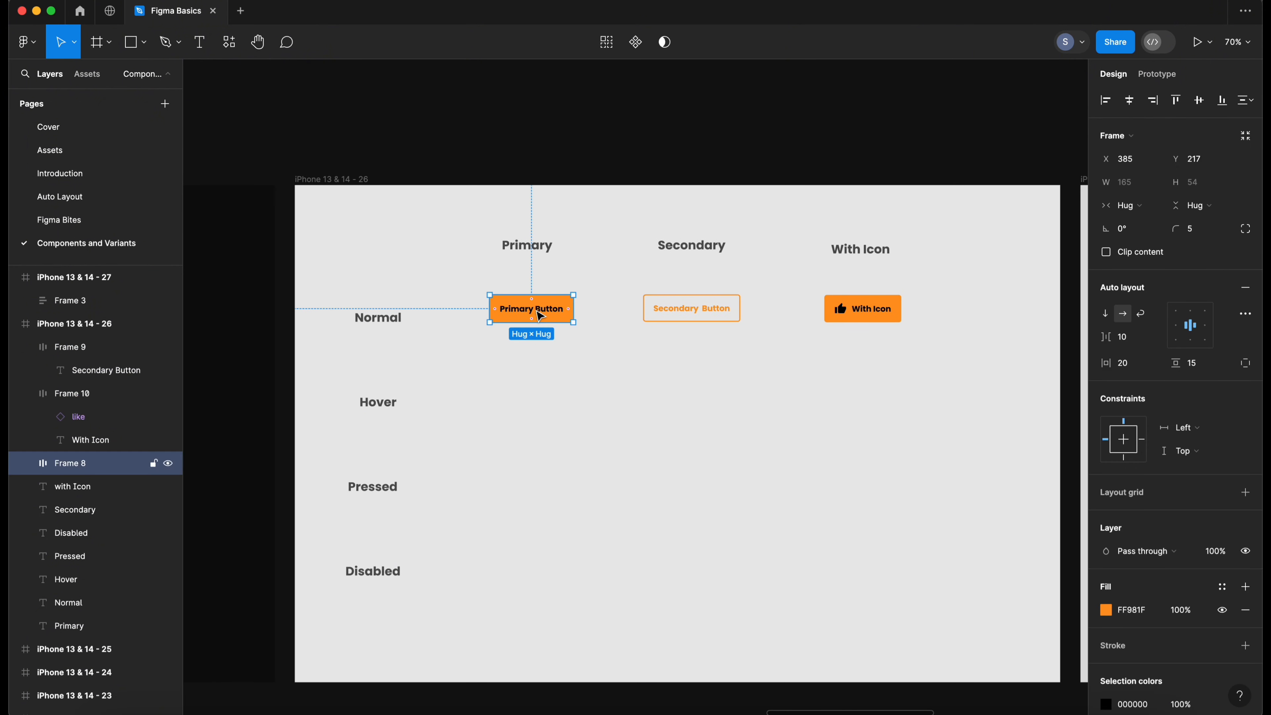
scroll(534, 309, down, 1)
scroll(541, 308, right, 1)
key(super+d)
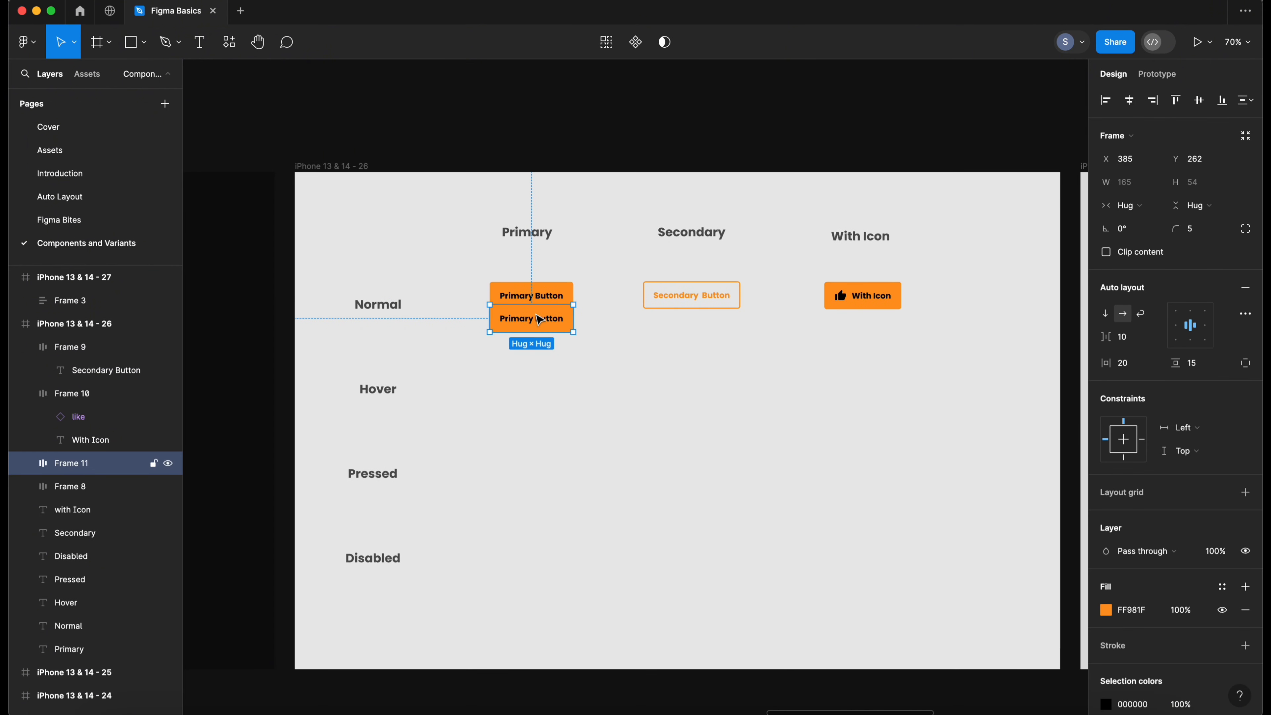
drag(541, 316, 538, 387)
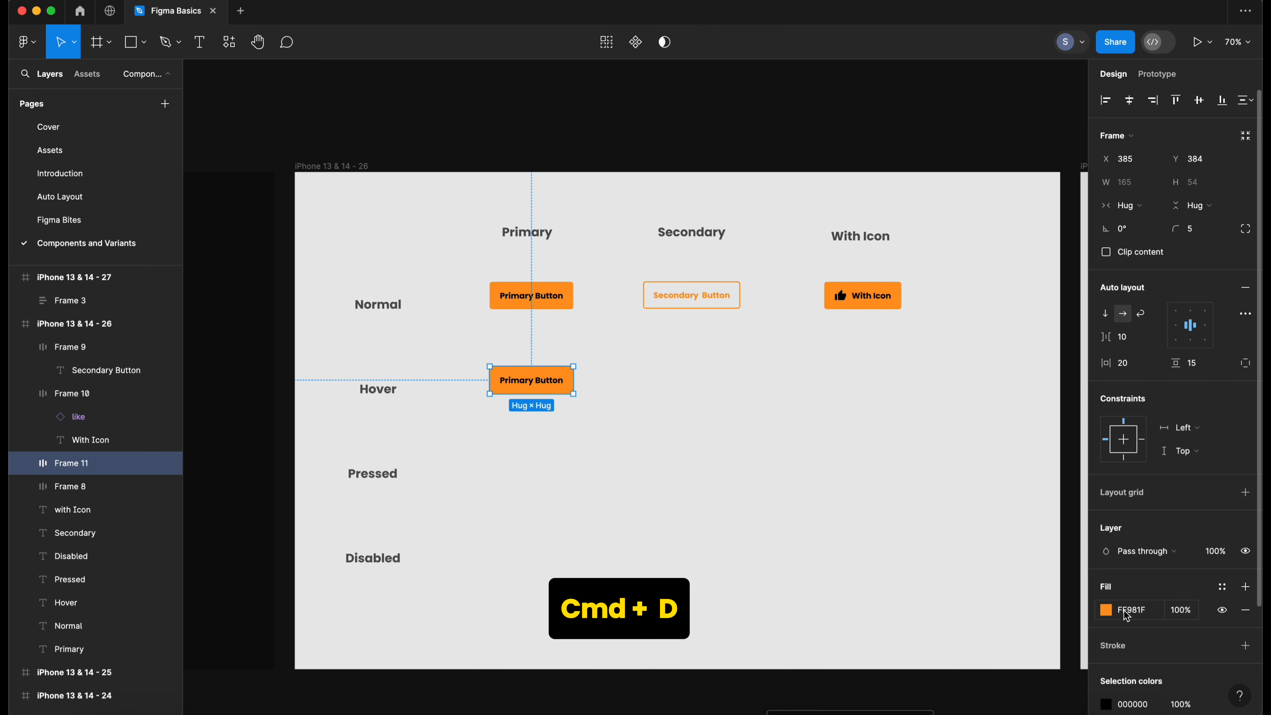
- Darken the hover button's fill to CF740C
click(1111, 610)
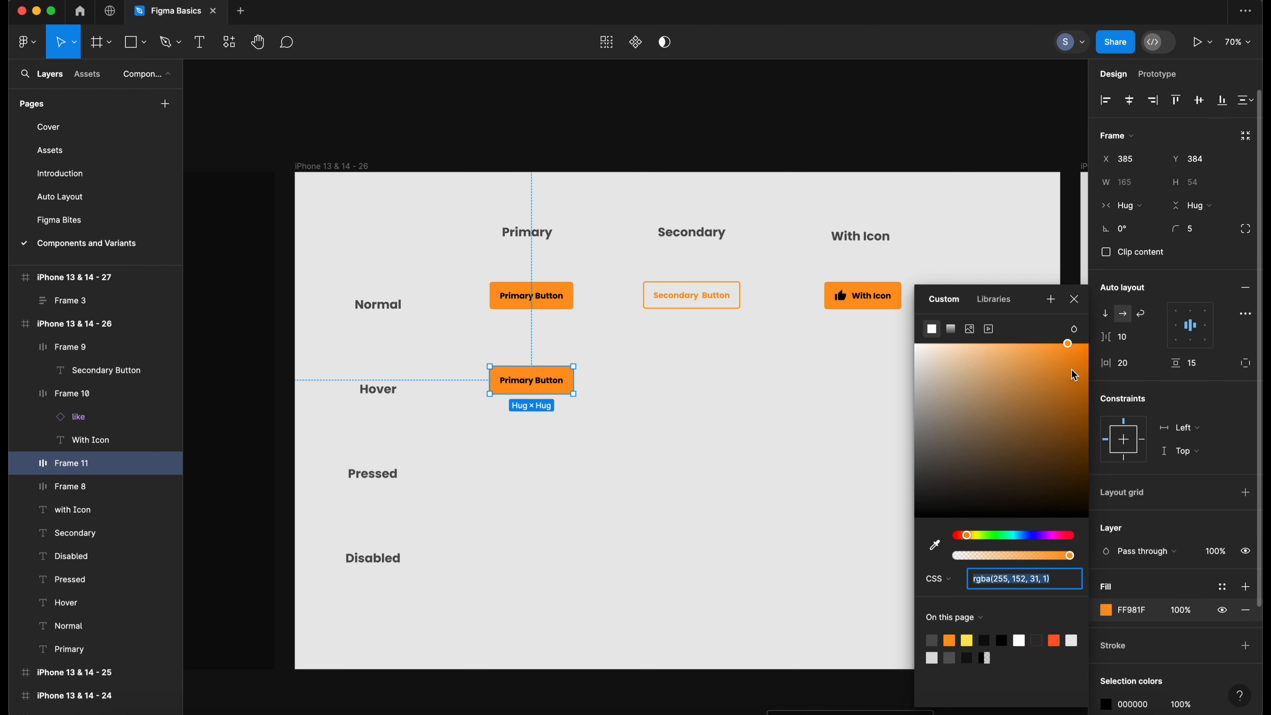
click(1071, 369)
mouse_move(1071, 373)
mouse_down()
mouse_move(1091, 370)
mouse_move(1081, 385)
mouse_up()
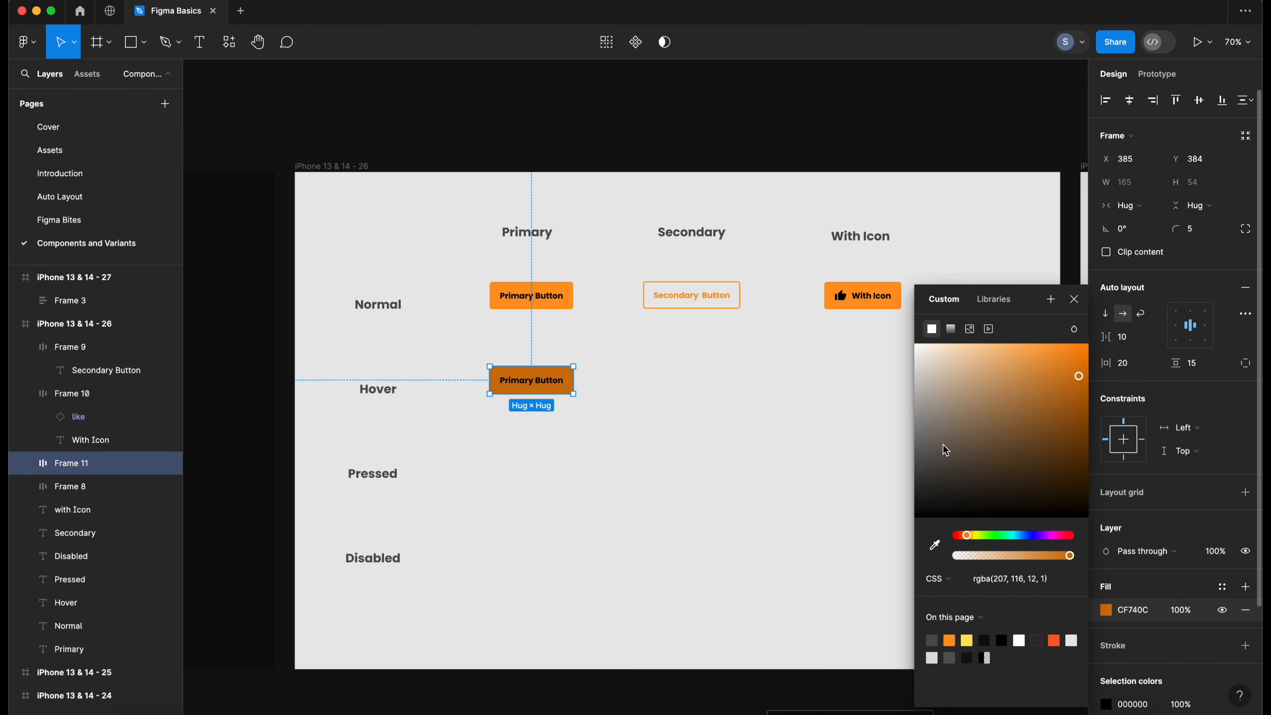
scroll(1133, 596, down, 3)
- Change the hover button's label colour to white
click(1106, 572)
drag(959, 393, 846, 329)
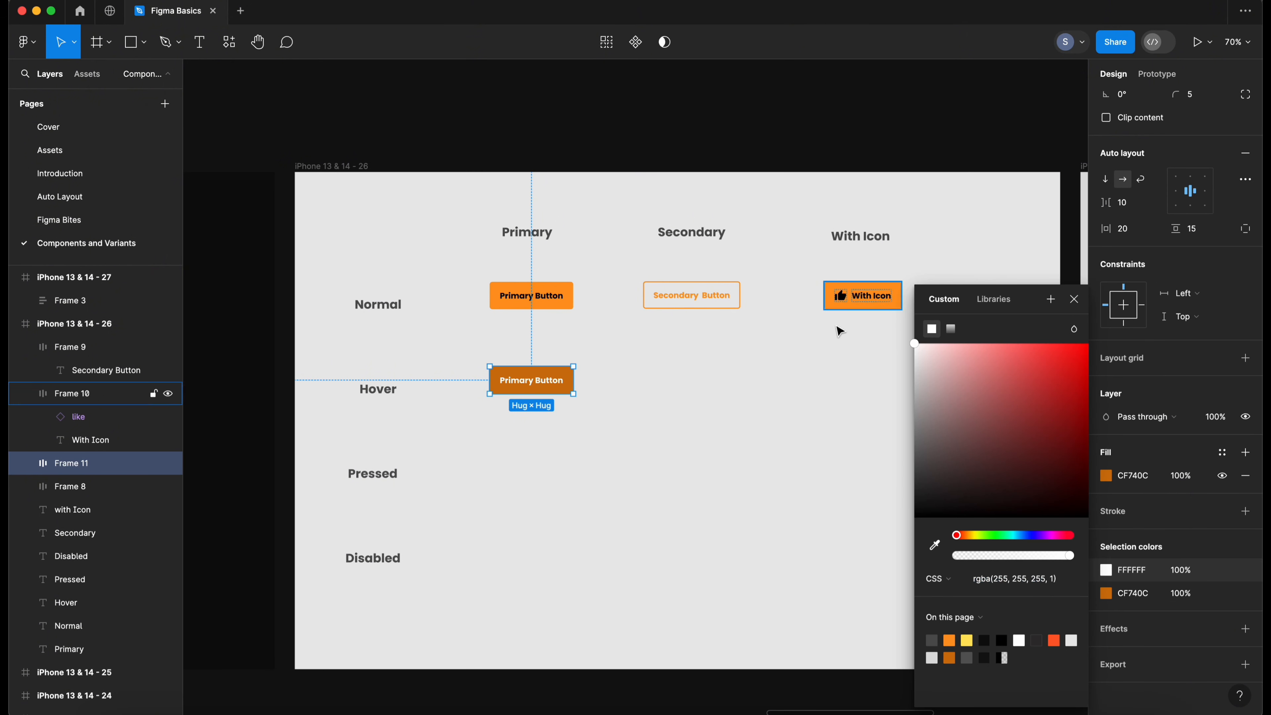
click(672, 401)
scroll(647, 416, down, 1)
click(557, 385)
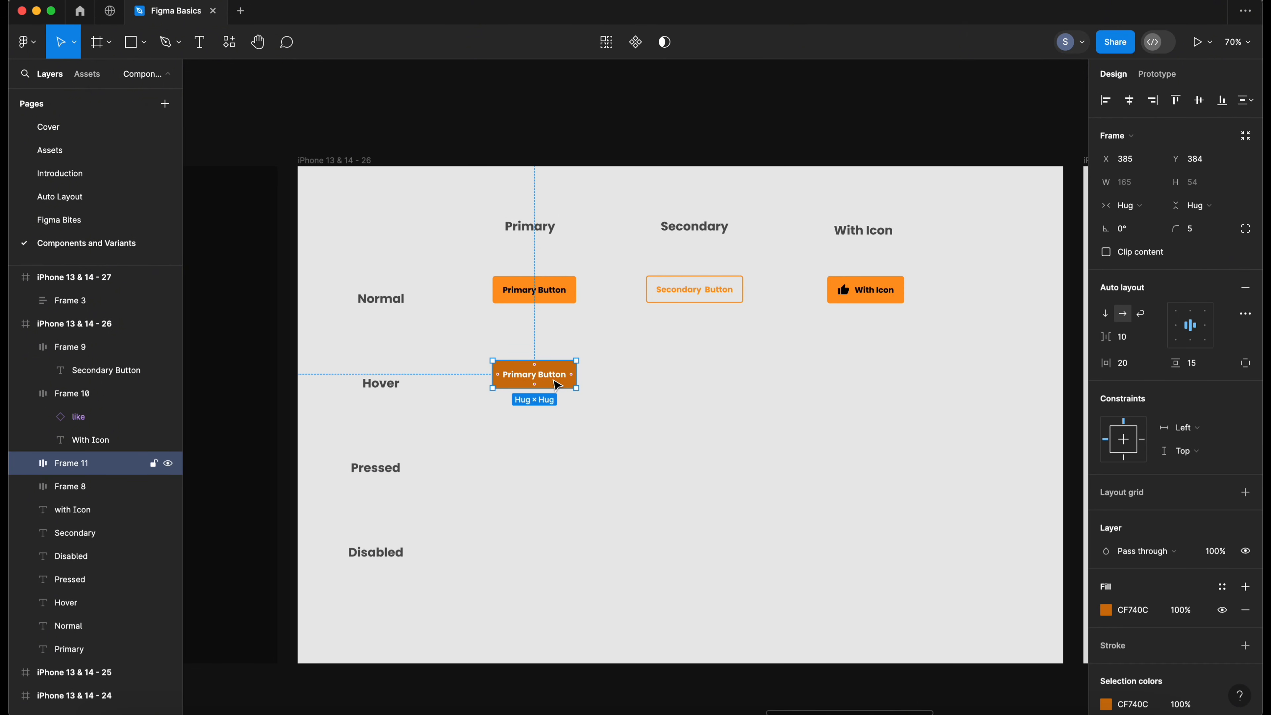
- Duplicate the hover button into the Pressed row
scroll(557, 385, right, 2)
scroll(560, 429, left, 2)
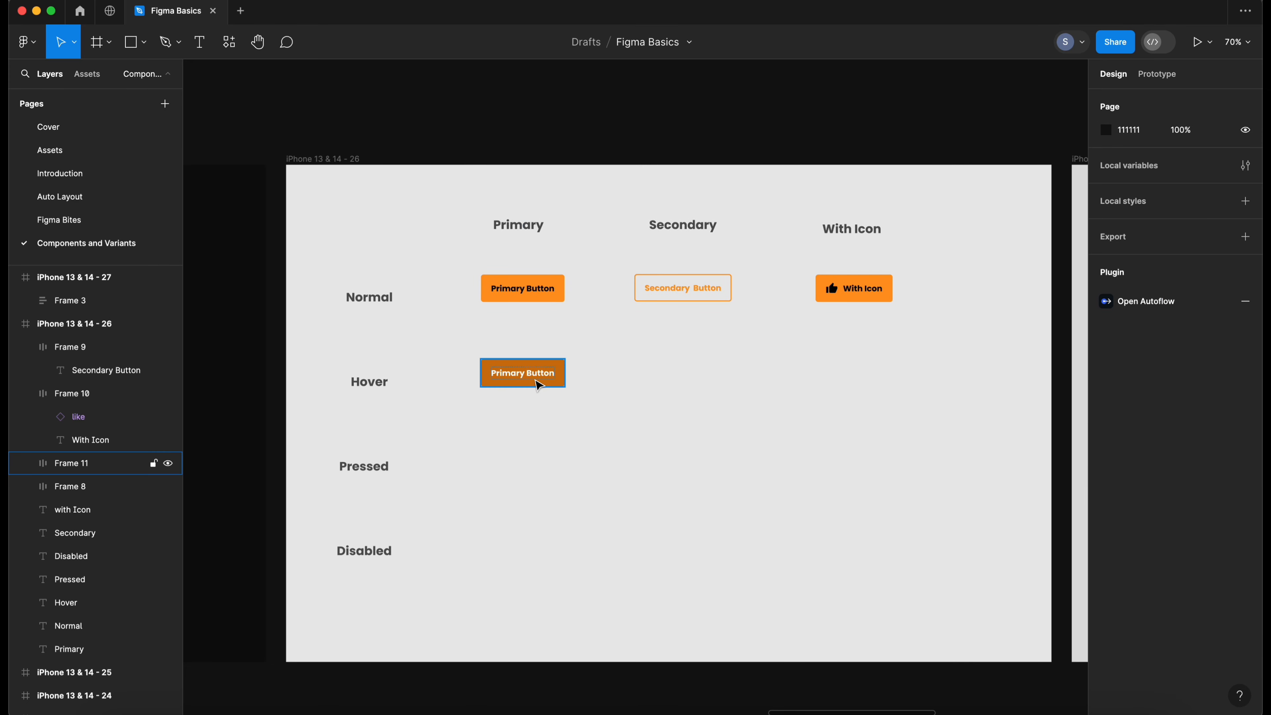
drag(538, 385, 536, 470)
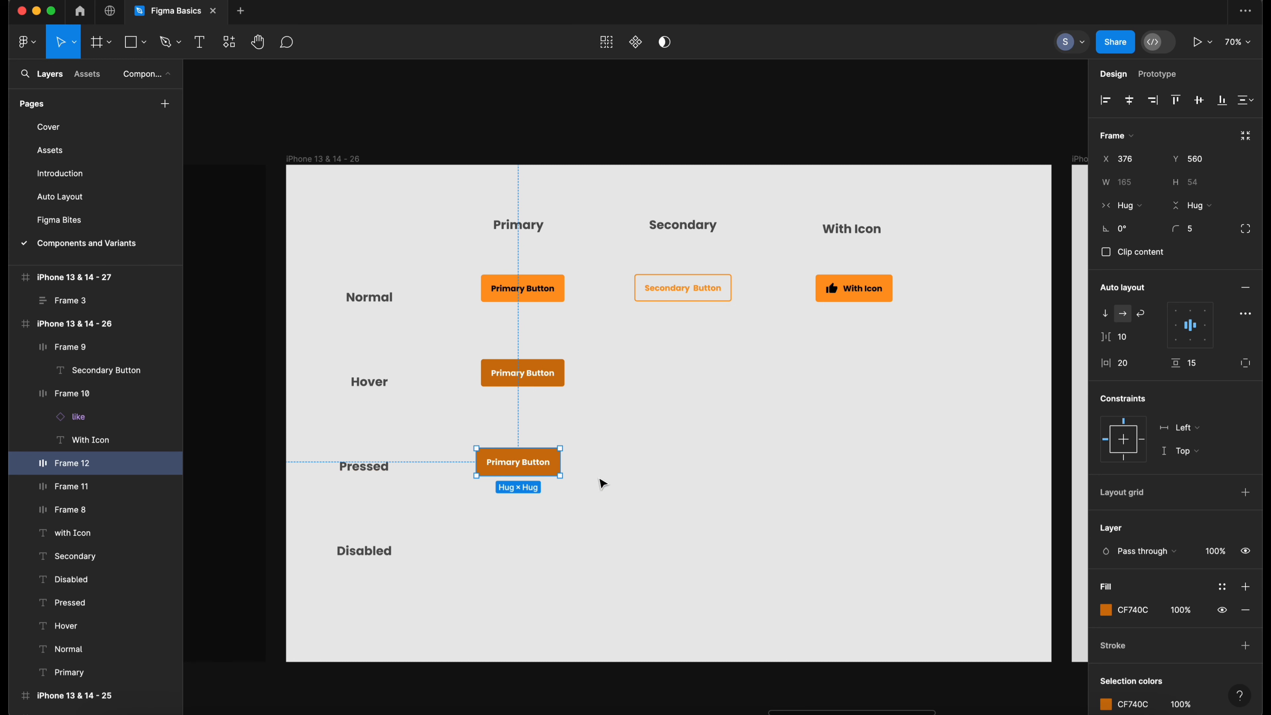
- Add a drop shadow effect to the pressed button
scroll(1161, 558, down, 3)
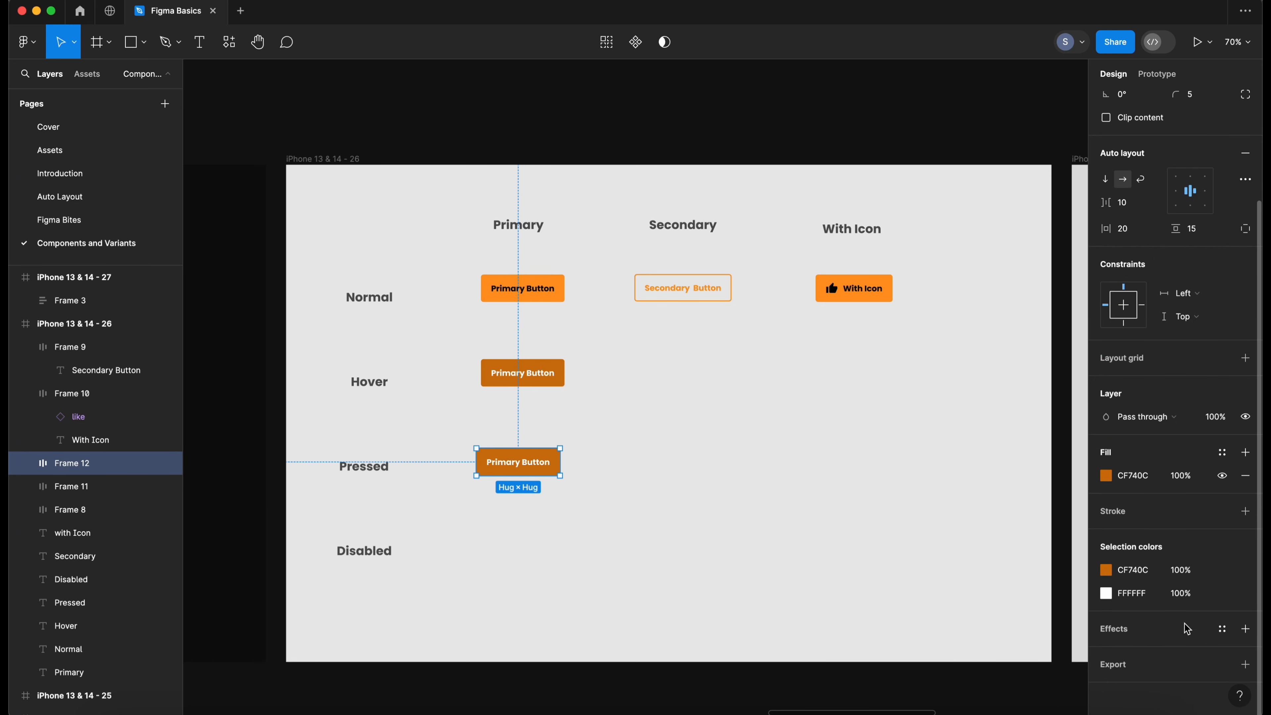
click(1245, 628)
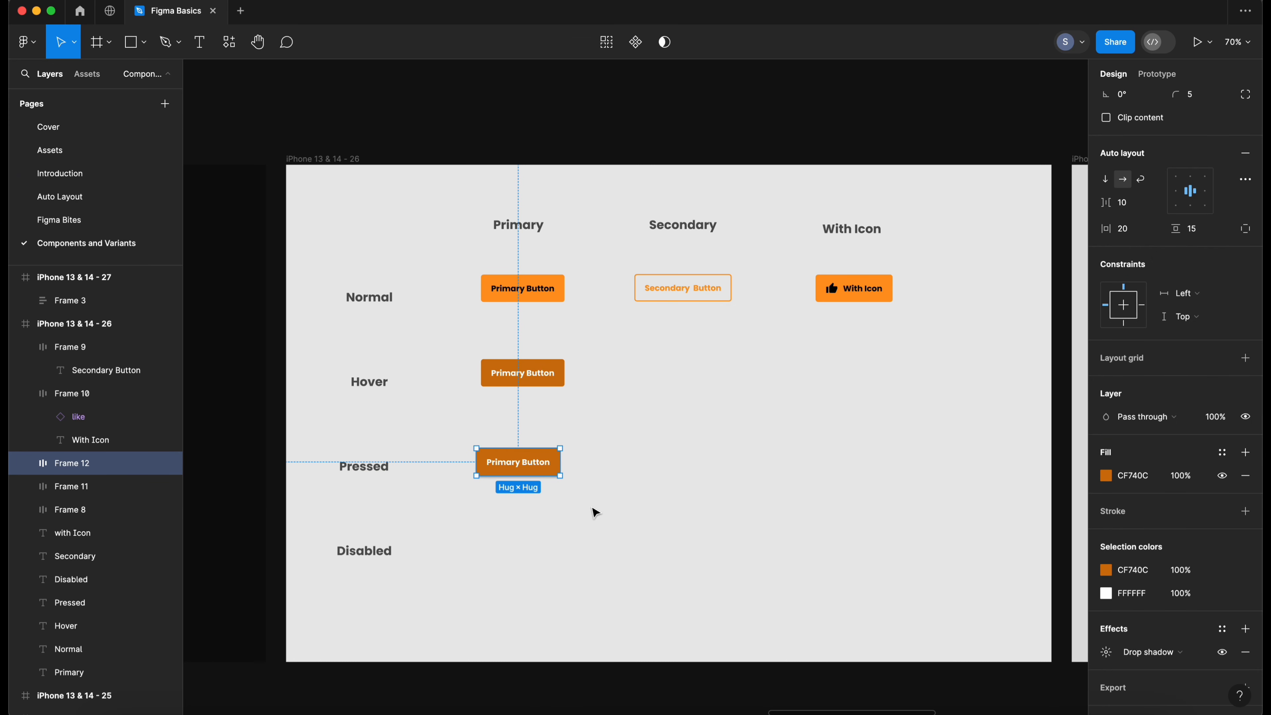
scroll(595, 511, right, 1)
click(591, 524)
click(515, 464)
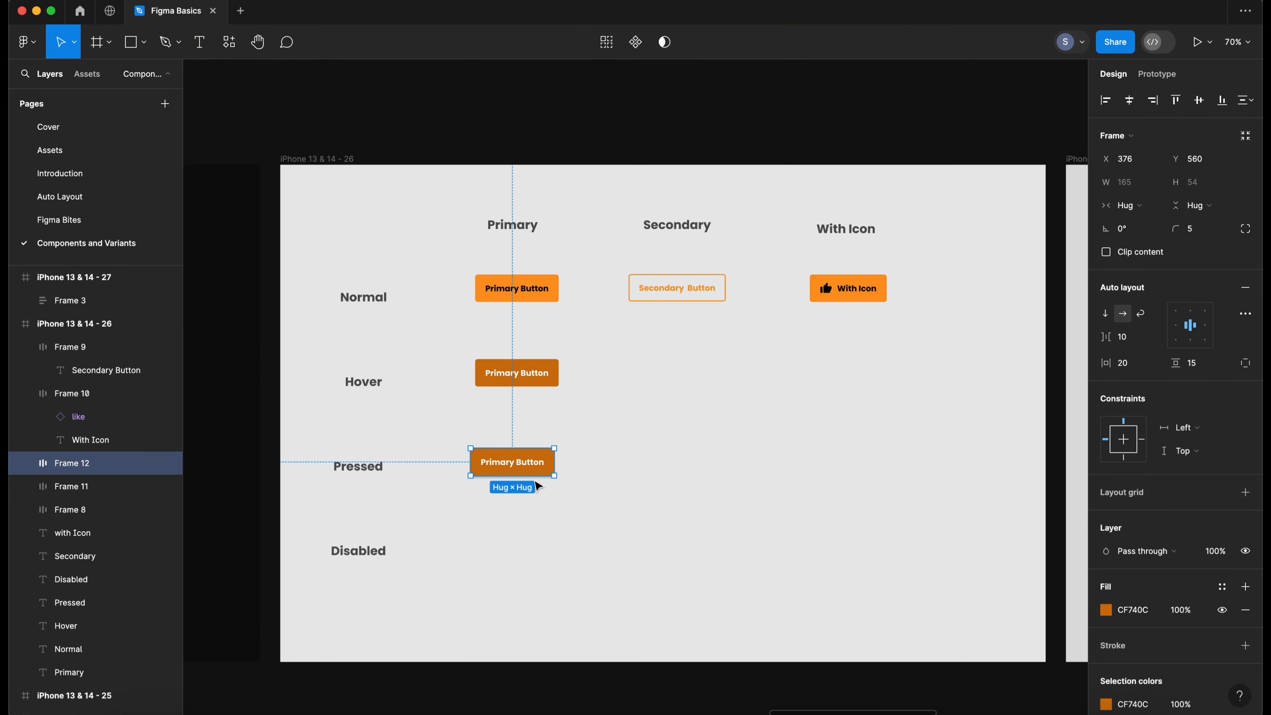
- Duplicate the normal primary button into the Disabled row
click(603, 415)
click(552, 289)
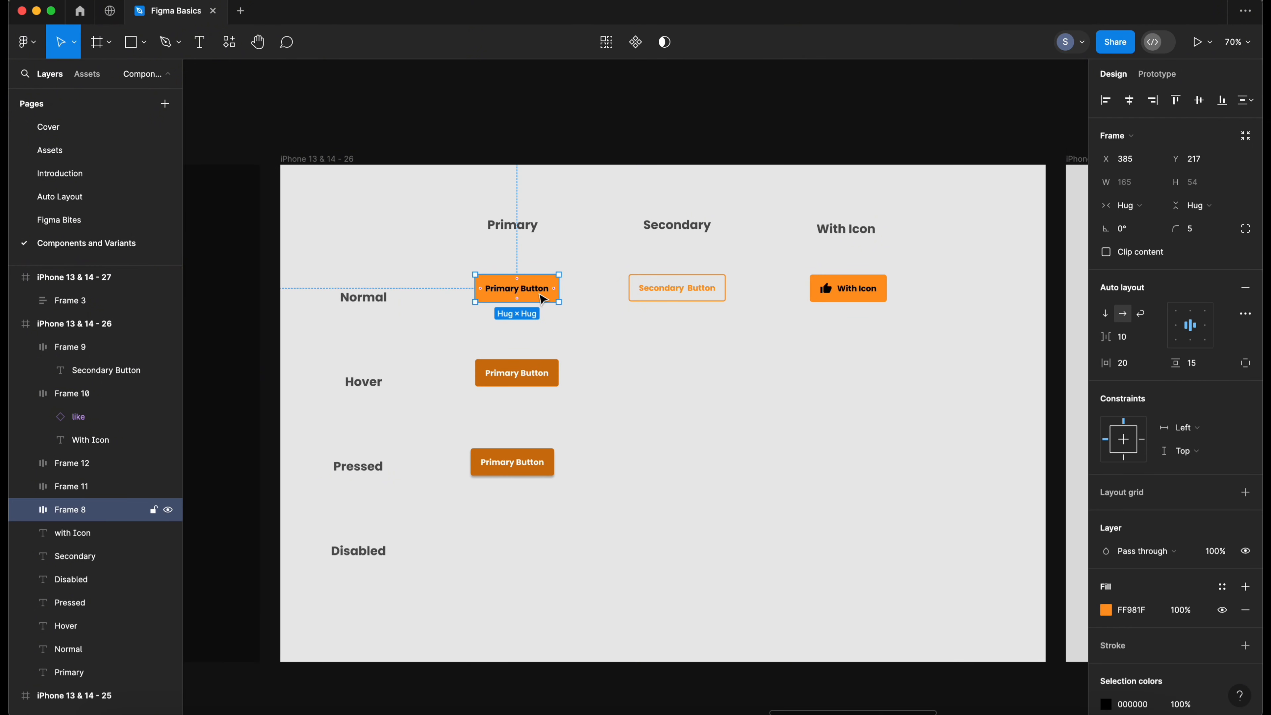
drag(543, 299, 539, 558)
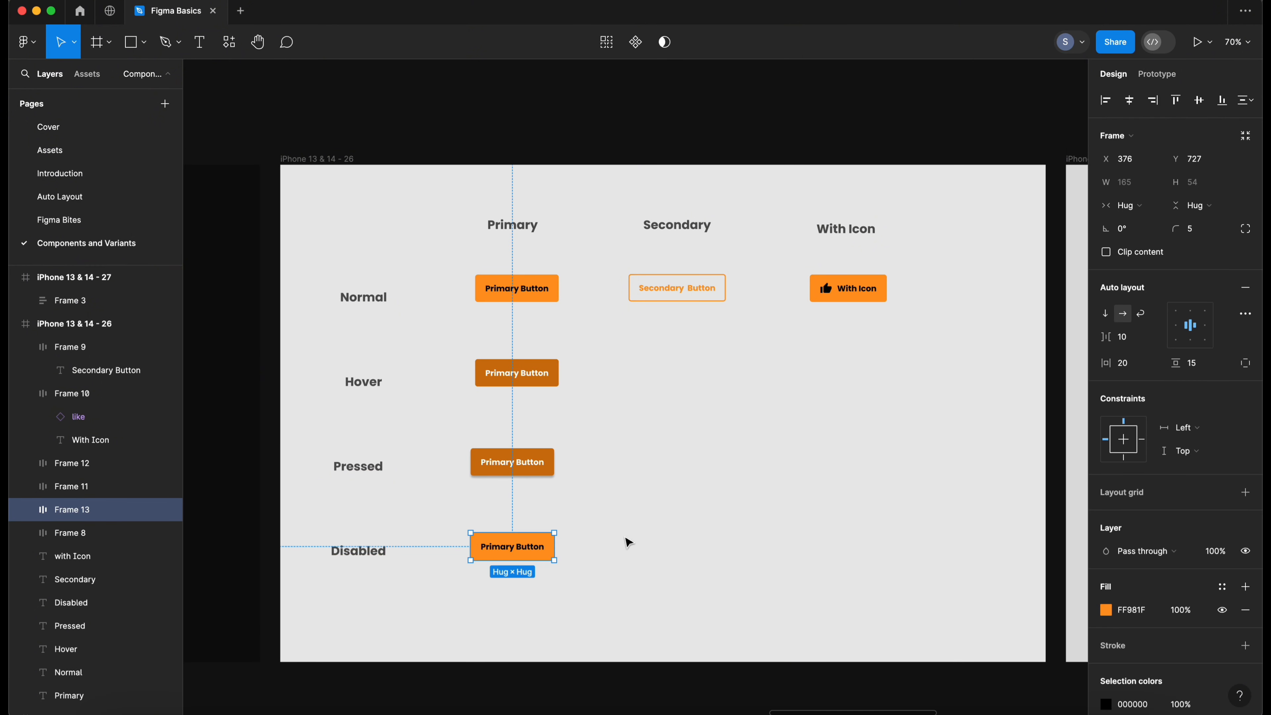
- Set the disabled button's fill to grey 9C9C9C
click(619, 536)
click(524, 548)
scroll(1132, 584, down, 2)
click(1106, 568)
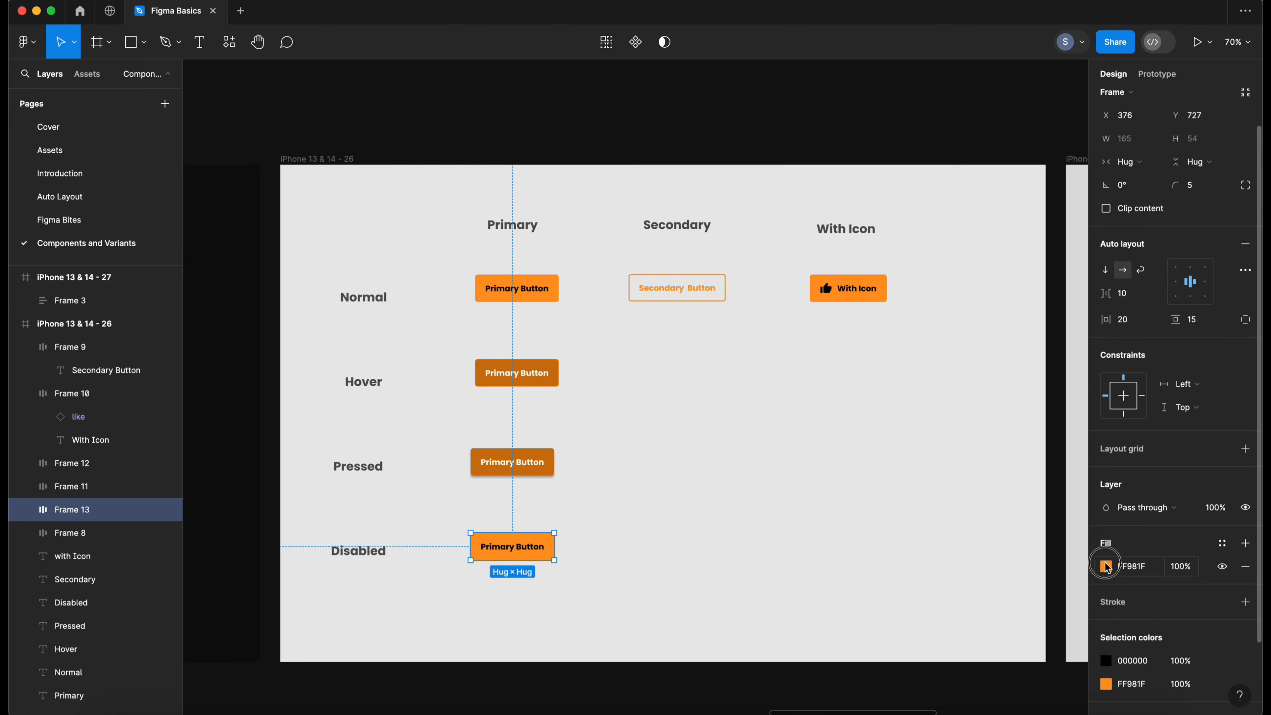
drag(918, 446, 910, 420)
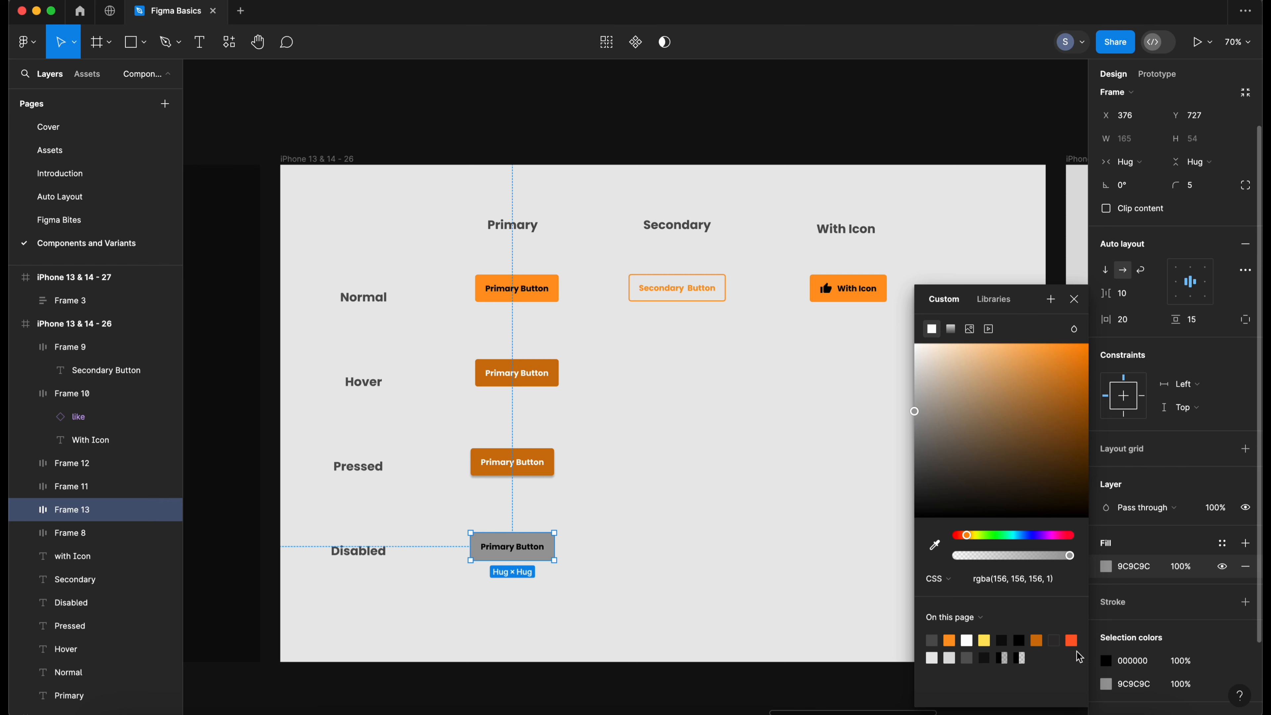
- Lighten the disabled button's black label colour to a dark grey
click(1107, 661)
click(1107, 661)
click(1106, 661)
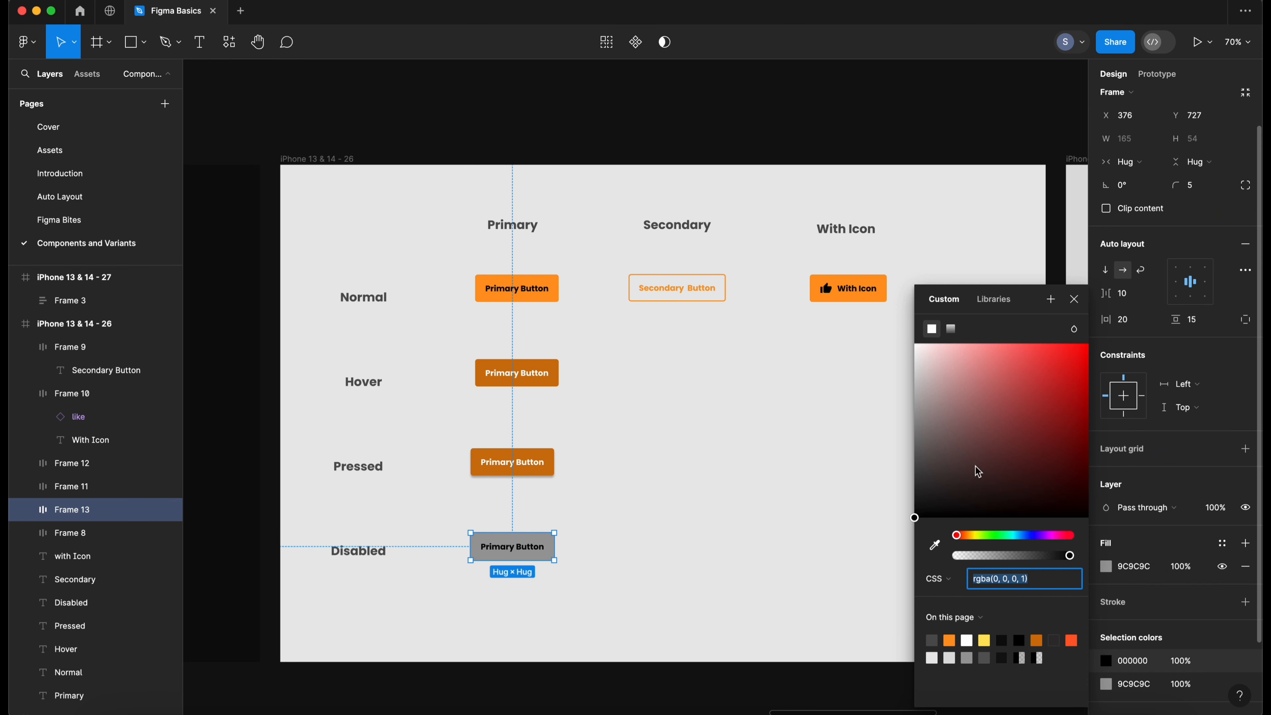
drag(978, 472, 907, 473)
click(771, 514)
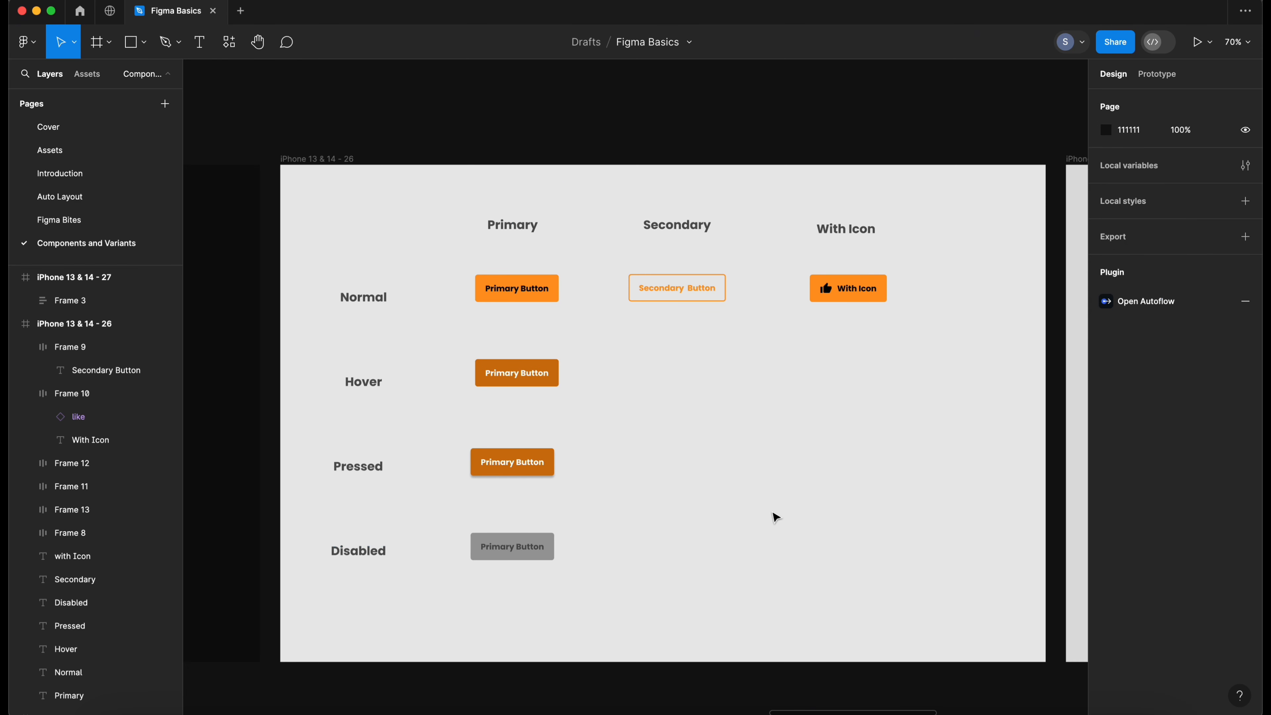
- Review the primary buttons across the Normal, Hover, Pressed and Disabled rows
scroll(666, 531, right, 1)
scroll(600, 531, left, 2)
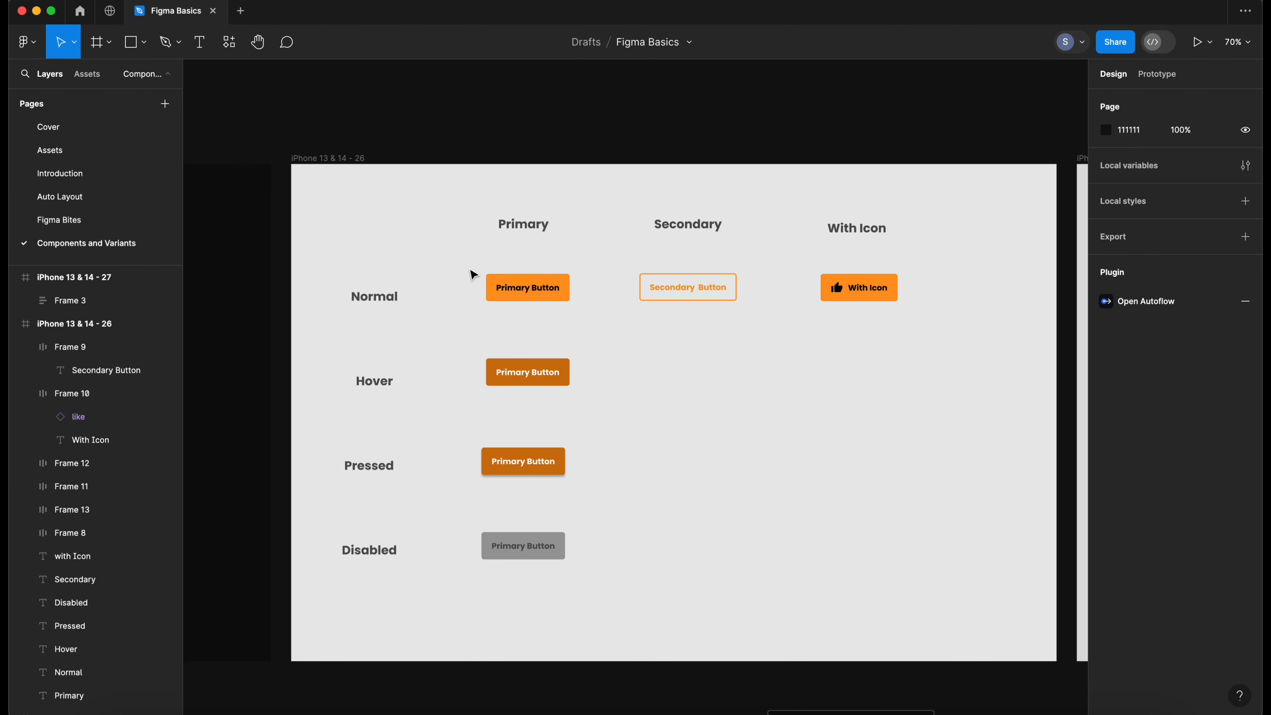
click(526, 291)
click(527, 372)
click(523, 461)
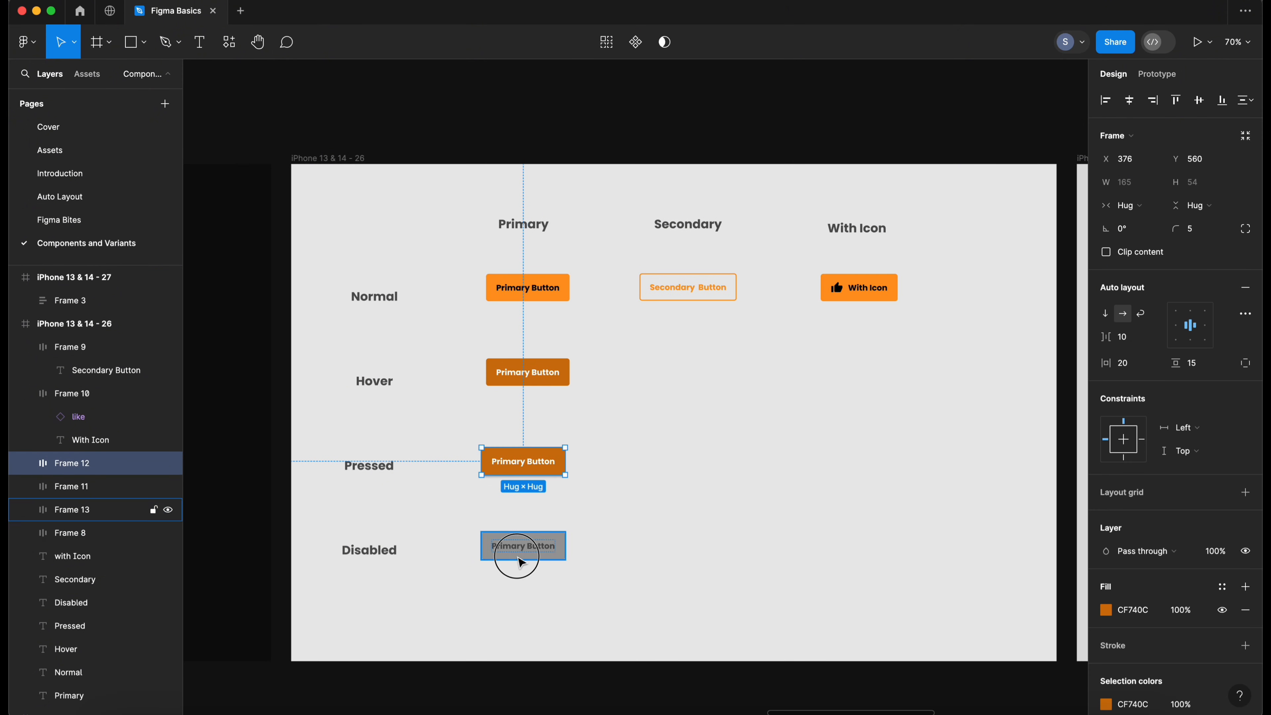
click(638, 543)
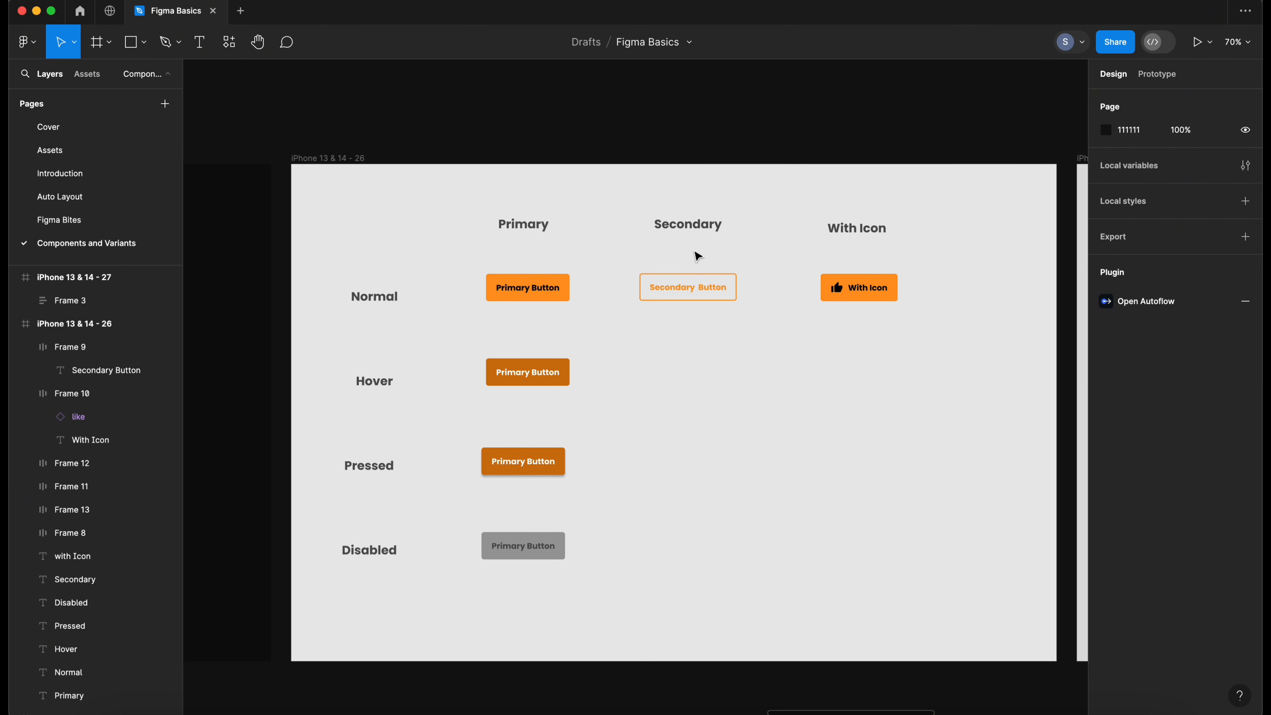
click(682, 227)
click(726, 347)
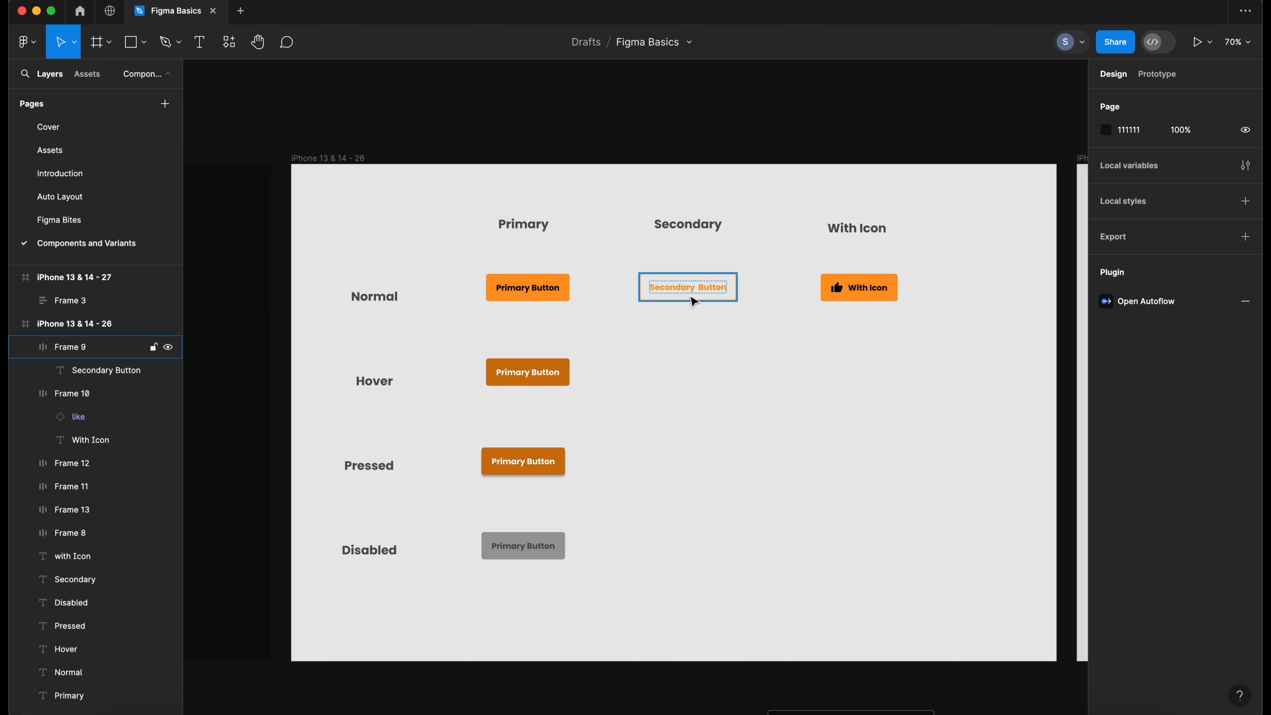
- Duplicate the normal secondary button into the Hover row and turn on its orange fill
click(702, 294)
scroll(704, 297, right, 2)
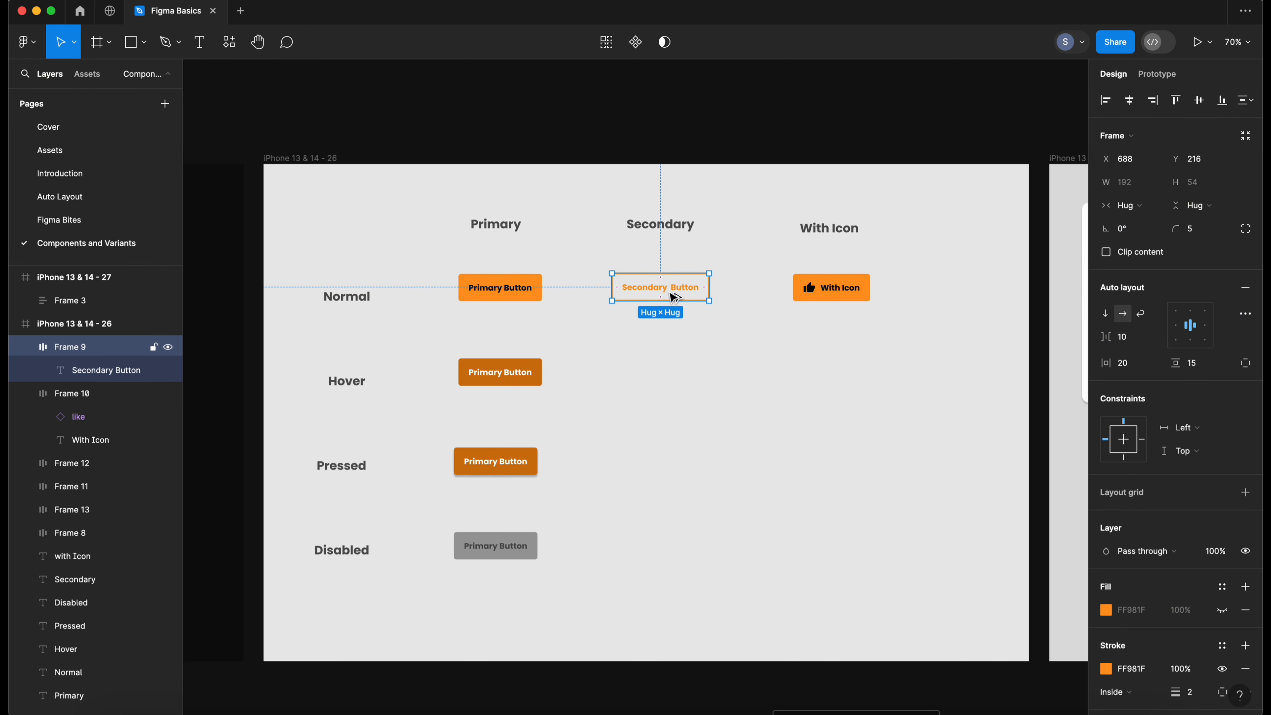
drag(674, 298, 673, 370)
click(725, 384)
click(659, 370)
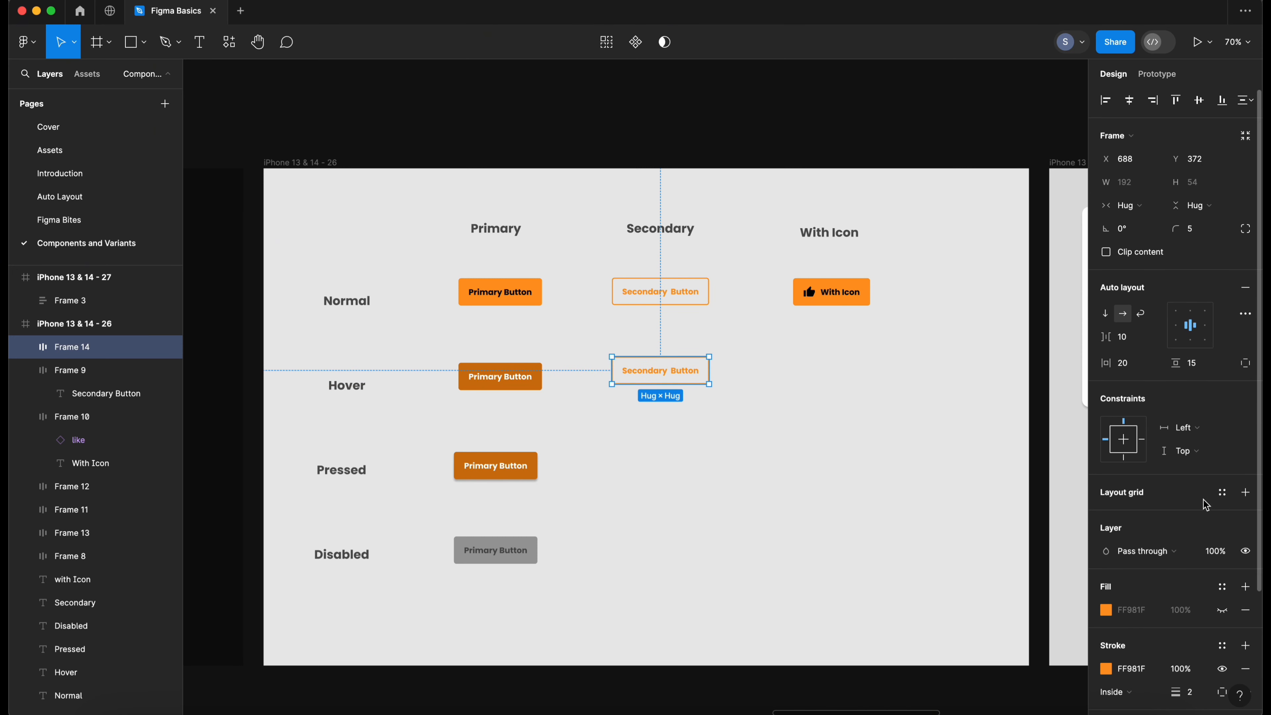
scroll(1179, 489, down, 3)
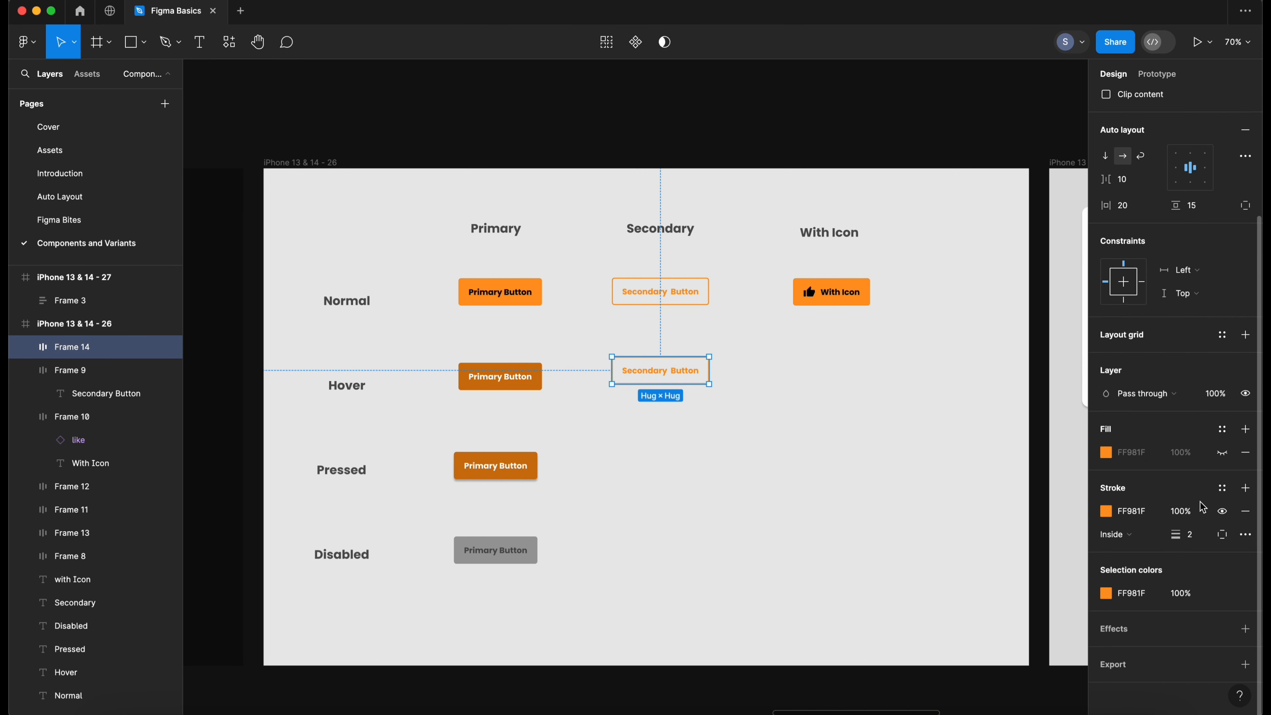
click(1223, 452)
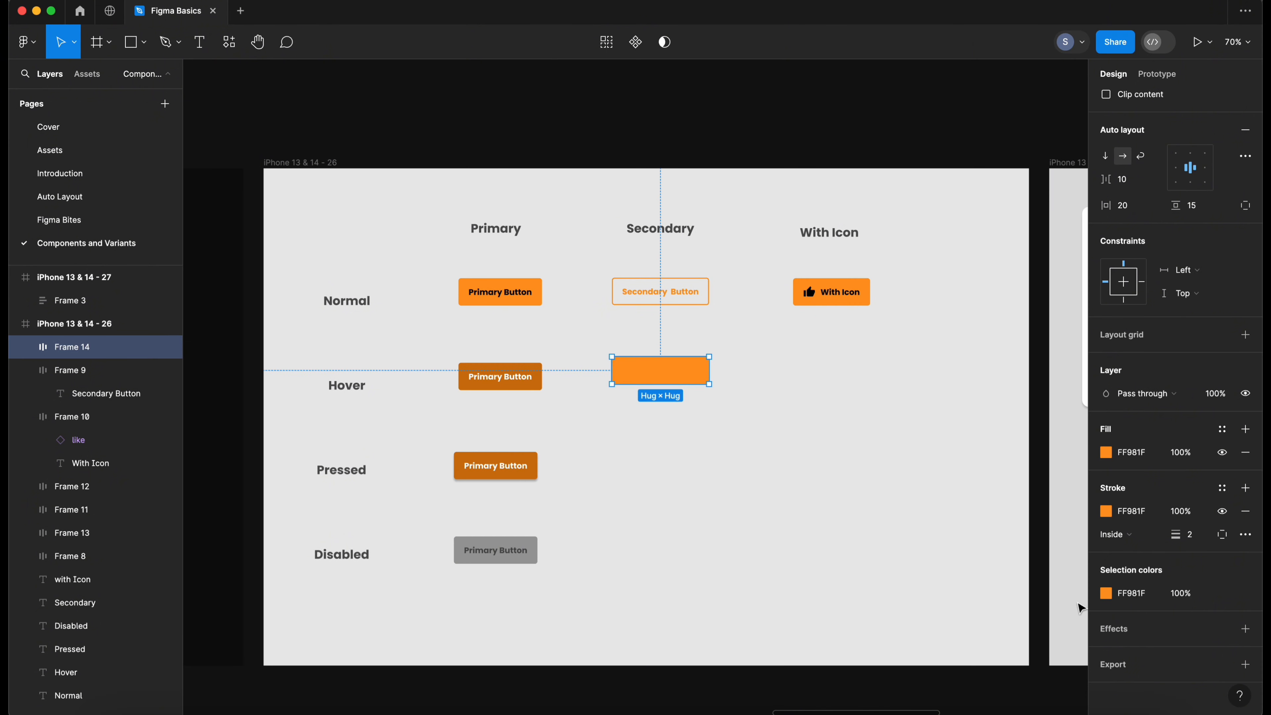
- Darken the hover secondary button's label colour to a dark grey
double_click(657, 376)
click(1106, 475)
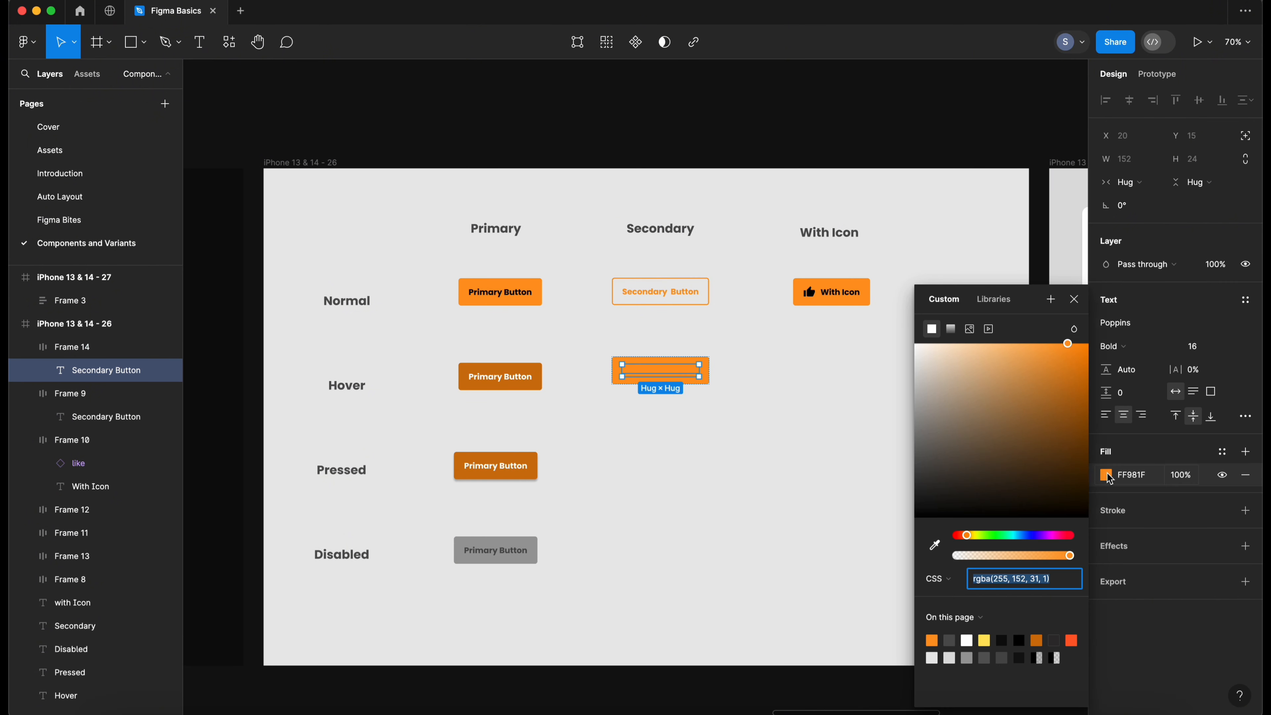
drag(940, 481, 901, 488)
scroll(683, 372, right, 1)
click(682, 372)
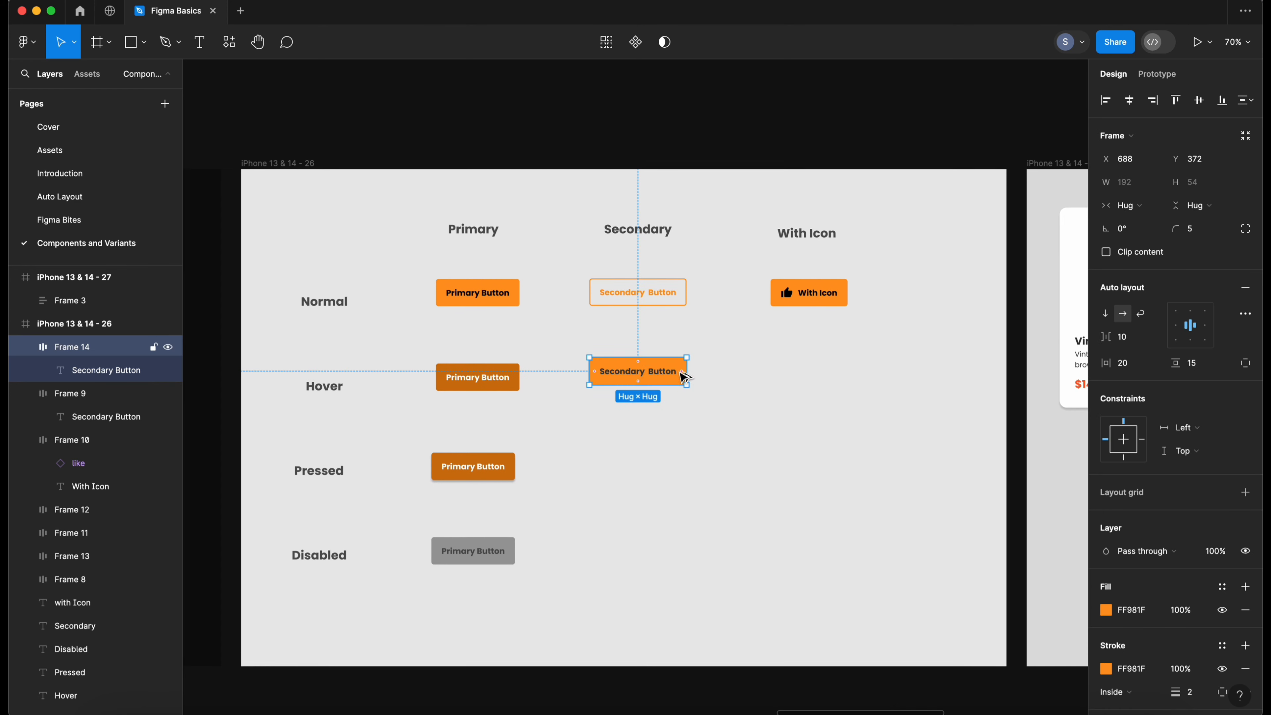
- Duplicate the hover secondary button into the Pressed row
alt+drag(645, 375, 646, 471)
scroll(1251, 646, down, 3)
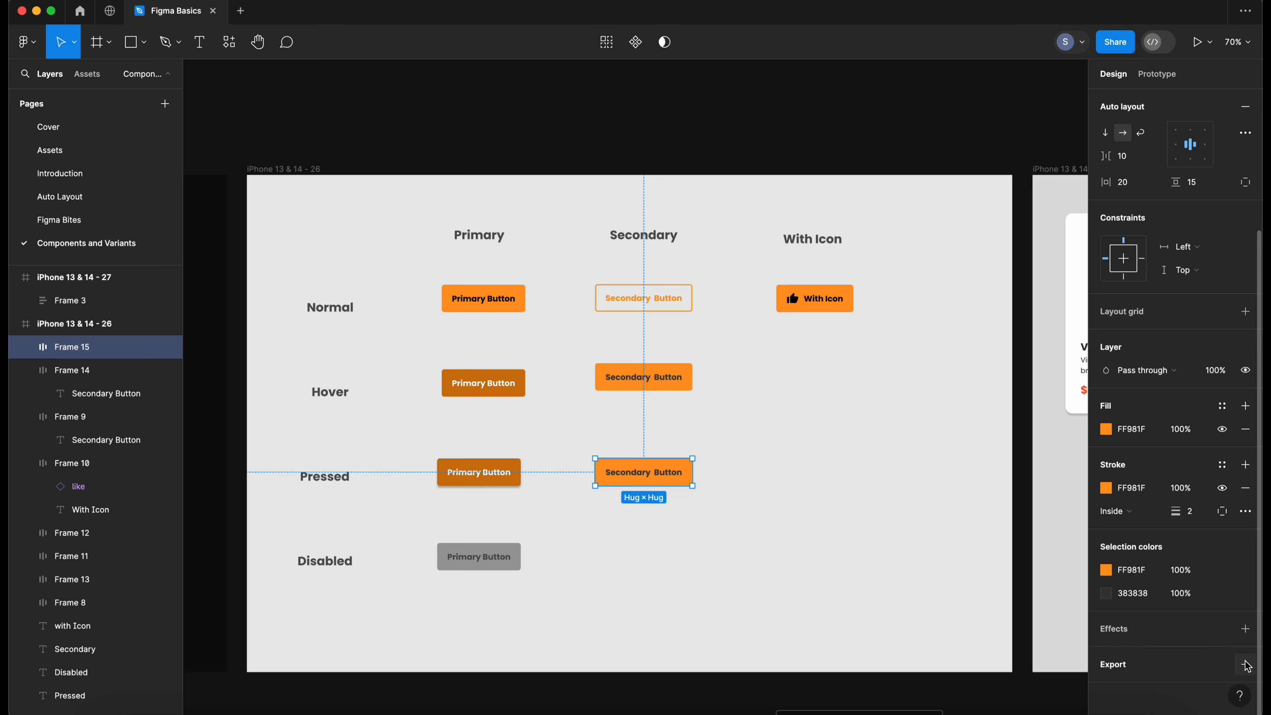
click(672, 553)
click(658, 480)
scroll(1246, 656, down, 5)
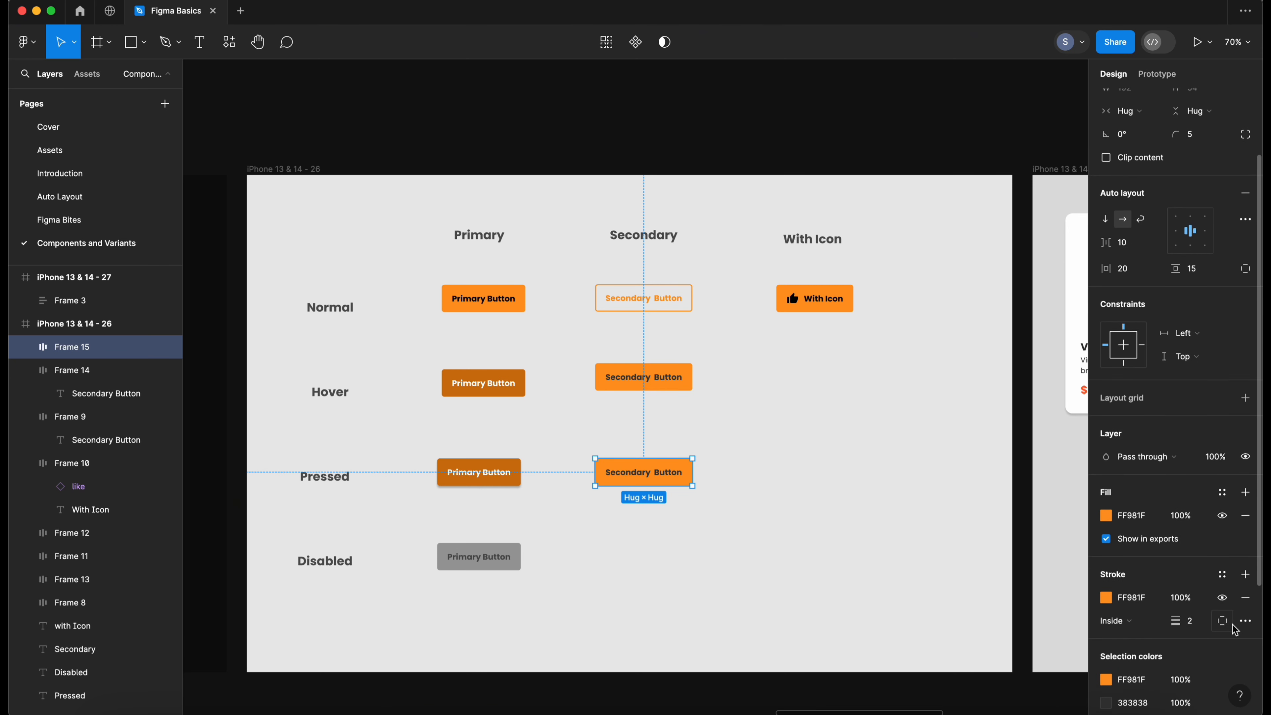
click(715, 539)
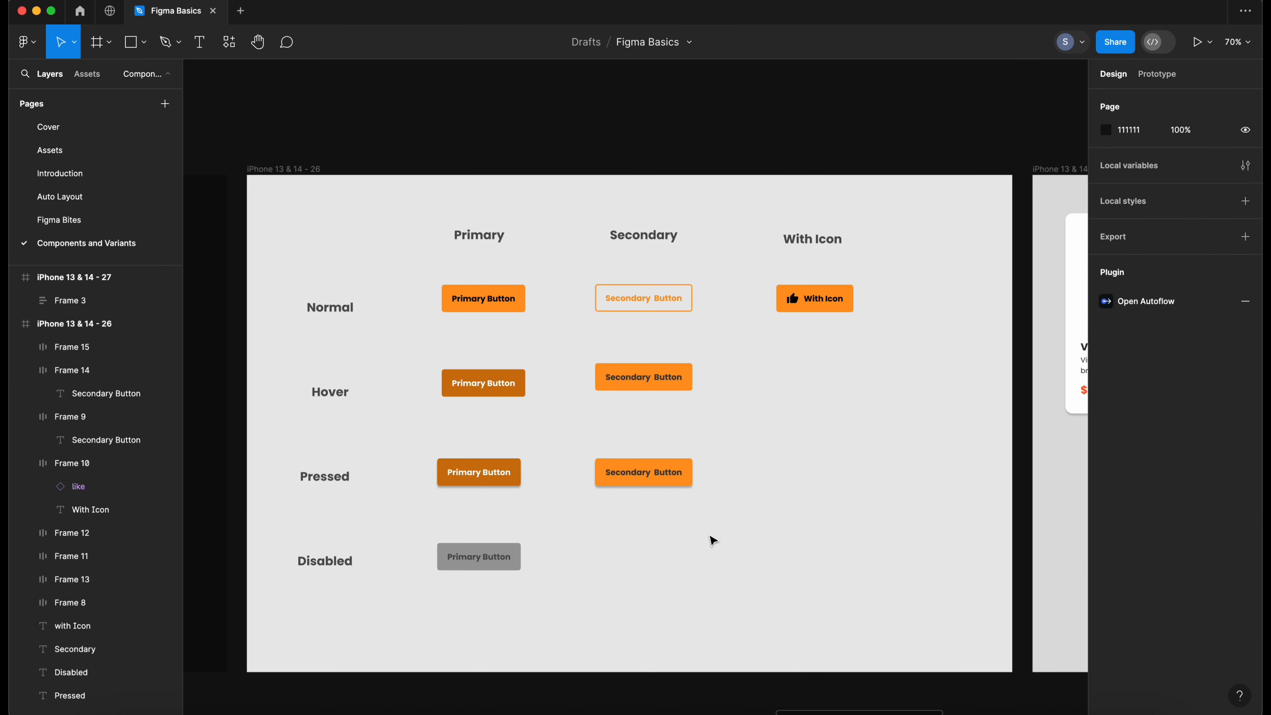
click(659, 479)
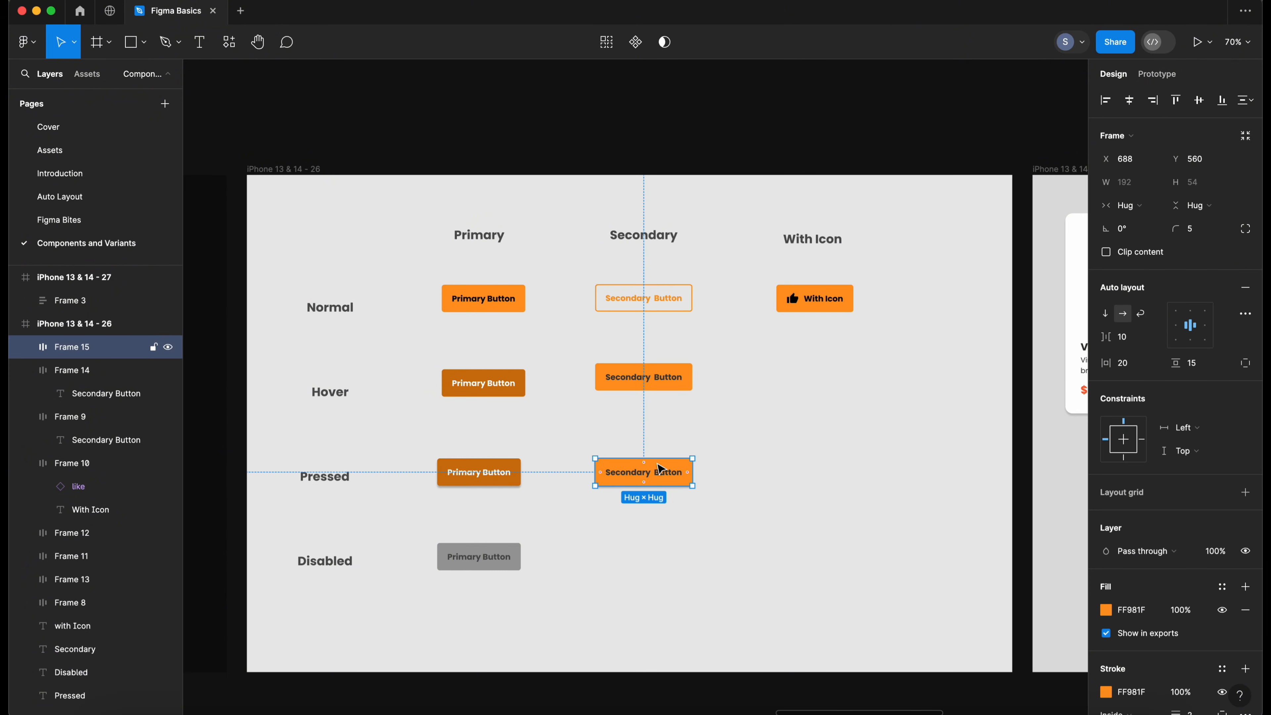
- Duplicate the normal secondary button into the Disabled row and change its stroke colour to grey
click(657, 383)
click(721, 359)
drag(654, 299, 650, 570)
scroll(1133, 569, down, 3)
click(1106, 523)
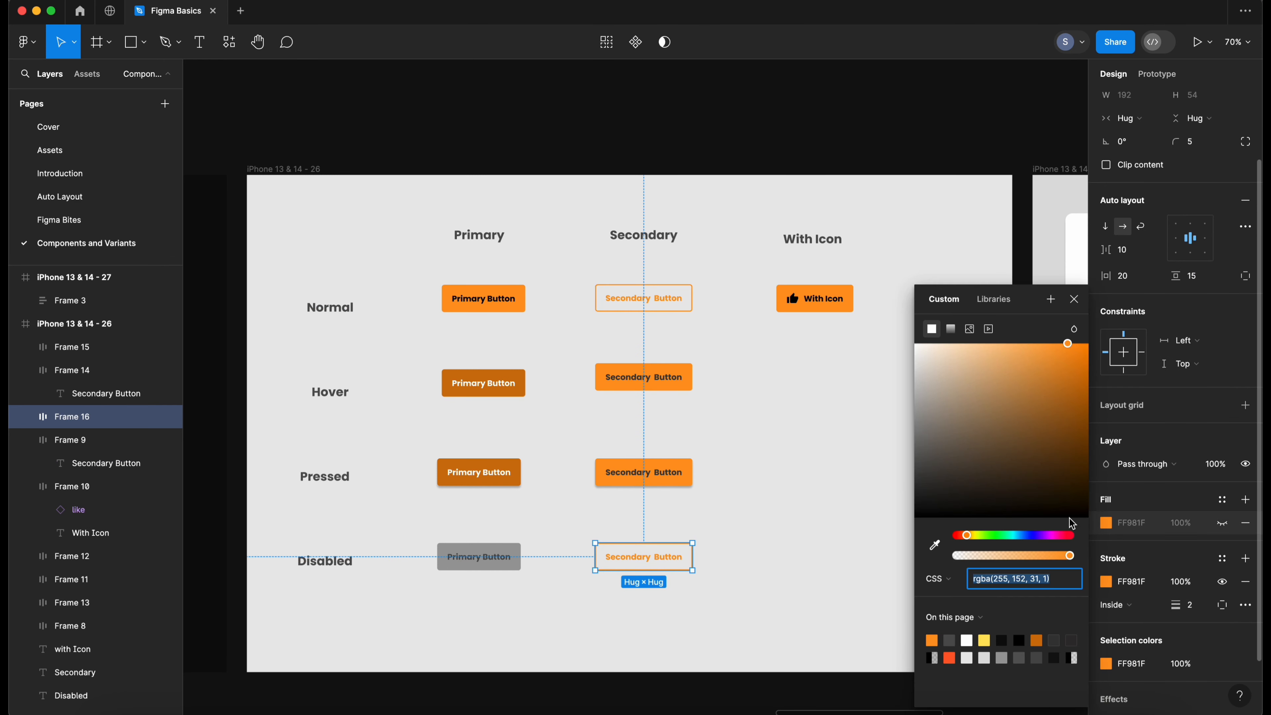
click(1145, 564)
click(1107, 582)
mouse_move(951, 465)
mouse_down()
mouse_move(912, 463)
mouse_move(914, 439)
mouse_up()
click(934, 545)
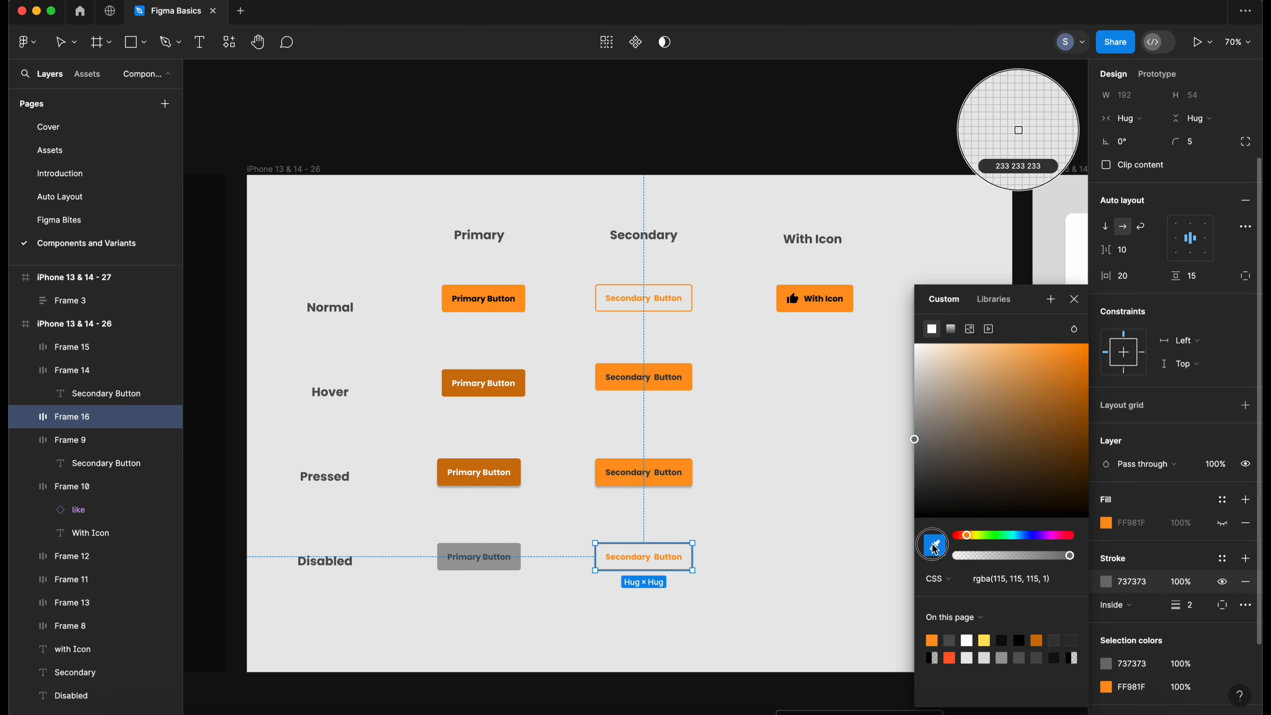
click(516, 553)
- Set the disabled secondary button's label to the grey sampled from the disabled primary button's label
click(661, 560)
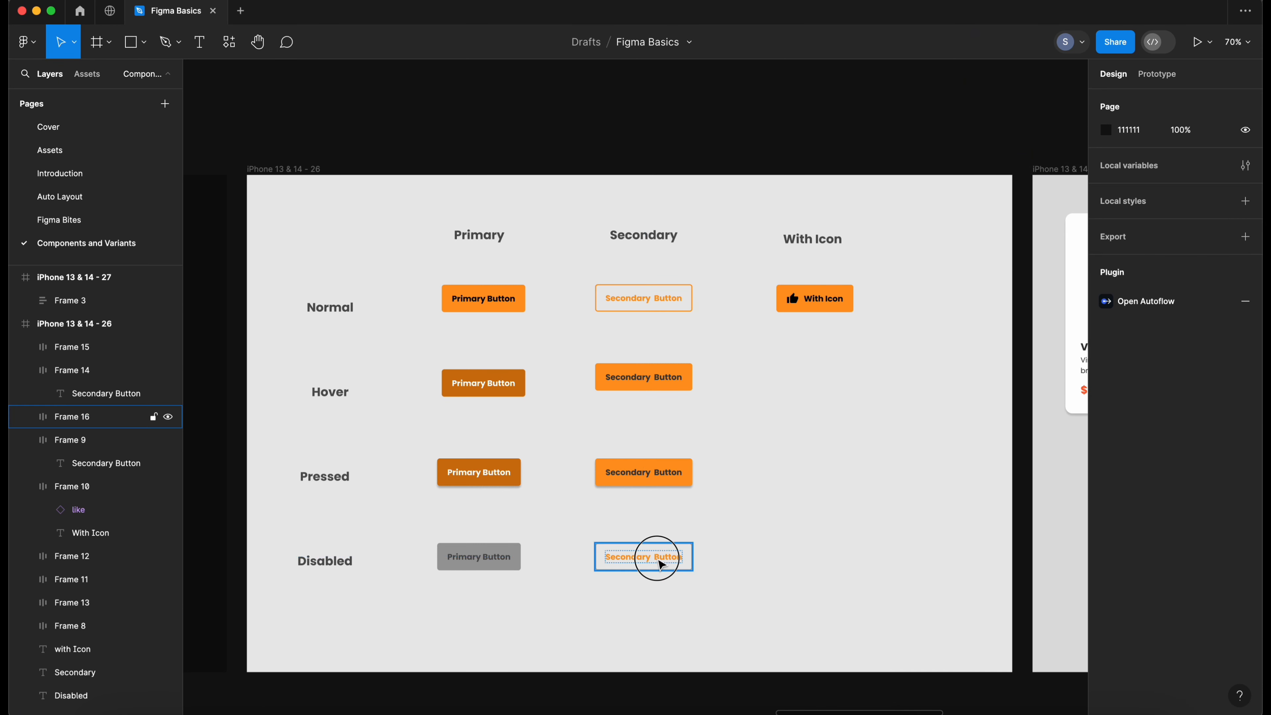
double_click(651, 557)
click(1106, 474)
click(939, 547)
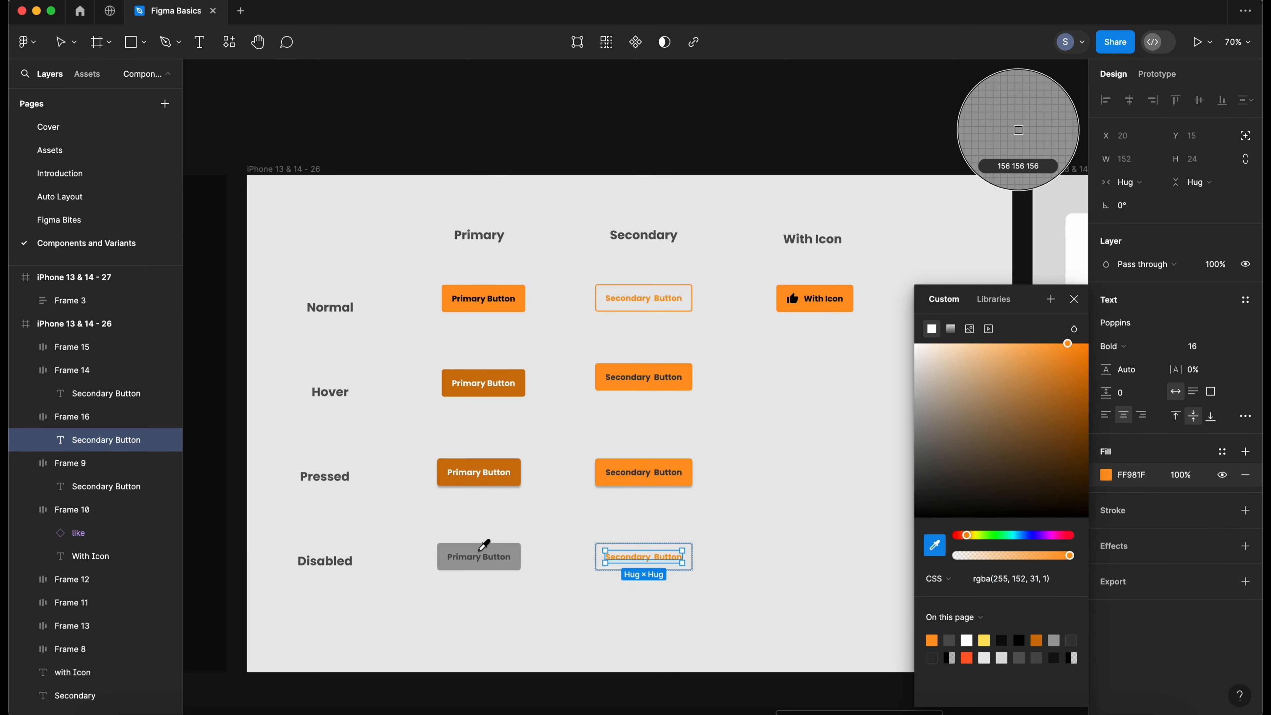
click(493, 546)
click(665, 599)
scroll(740, 580, down, 1)
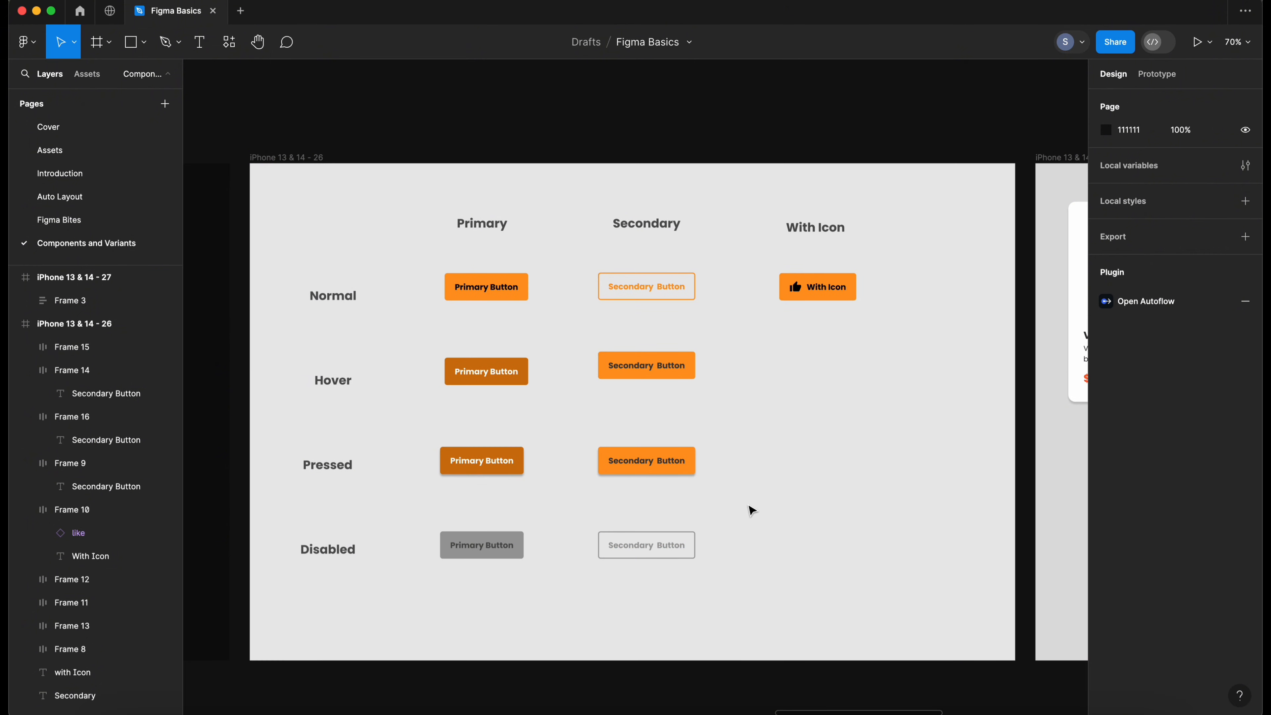
drag(596, 203, 746, 580)
click(746, 580)
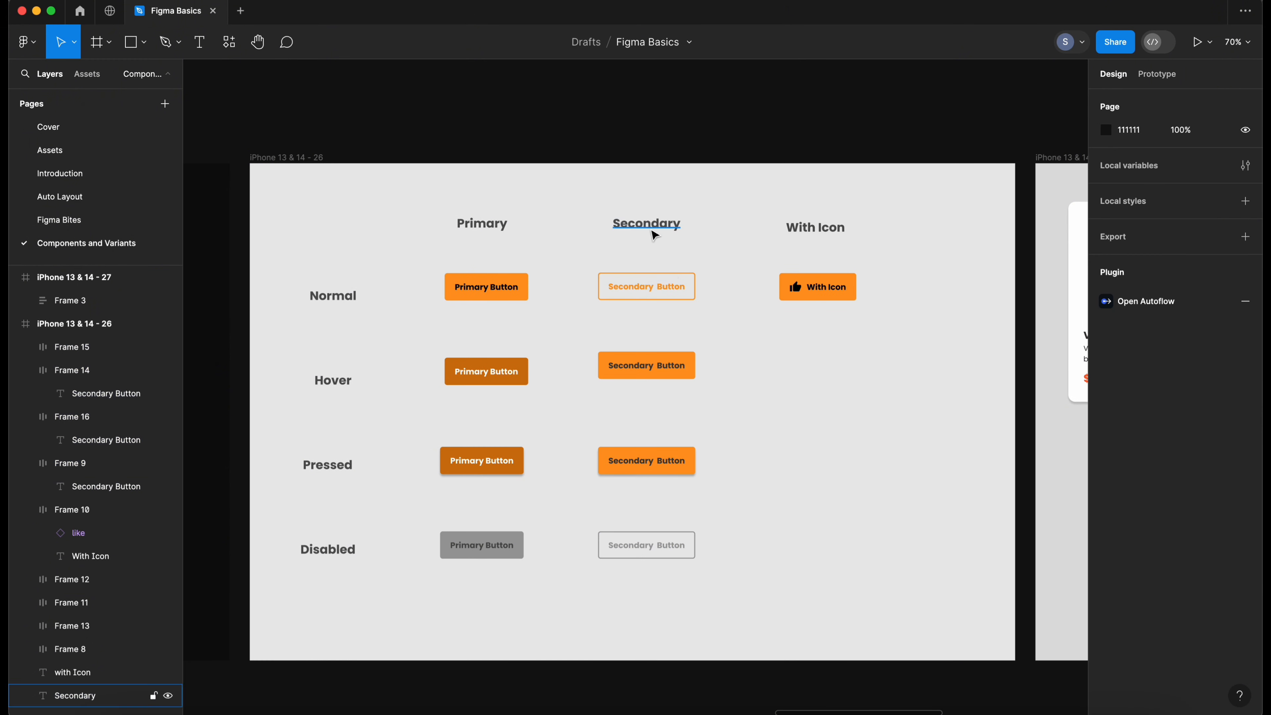
drag(710, 267, 632, 531)
click(647, 223)
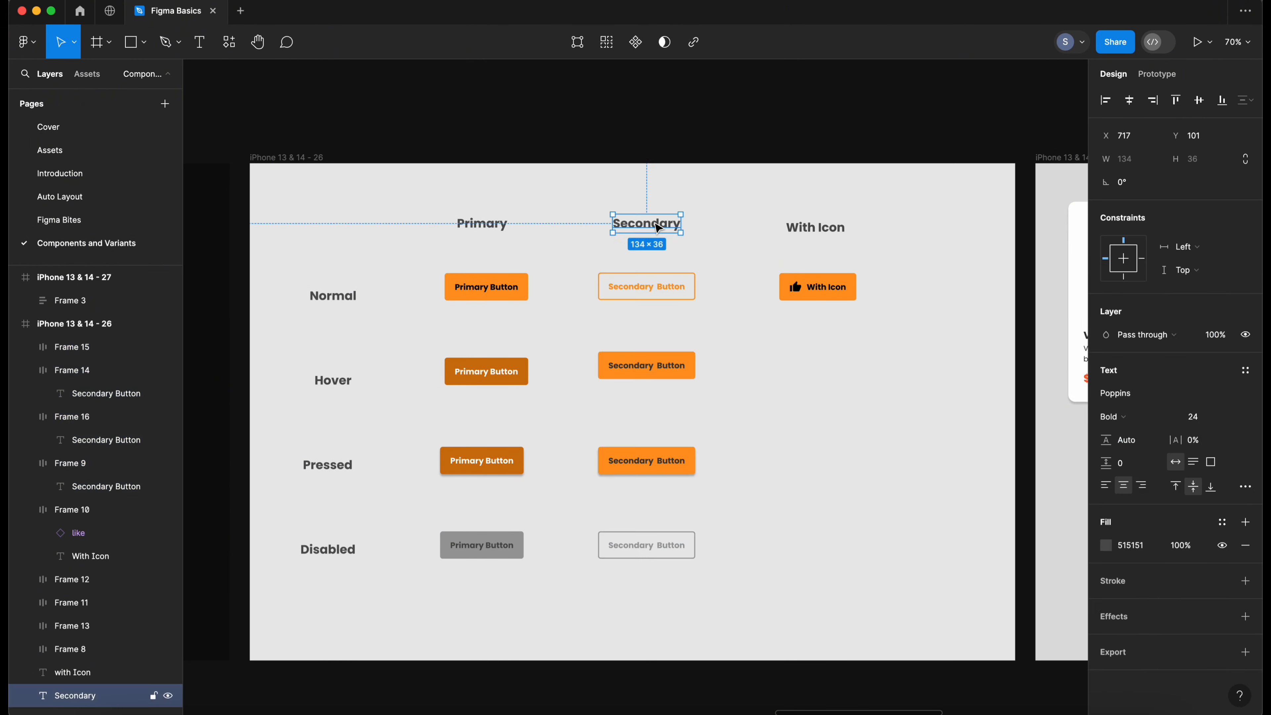
click(740, 211)
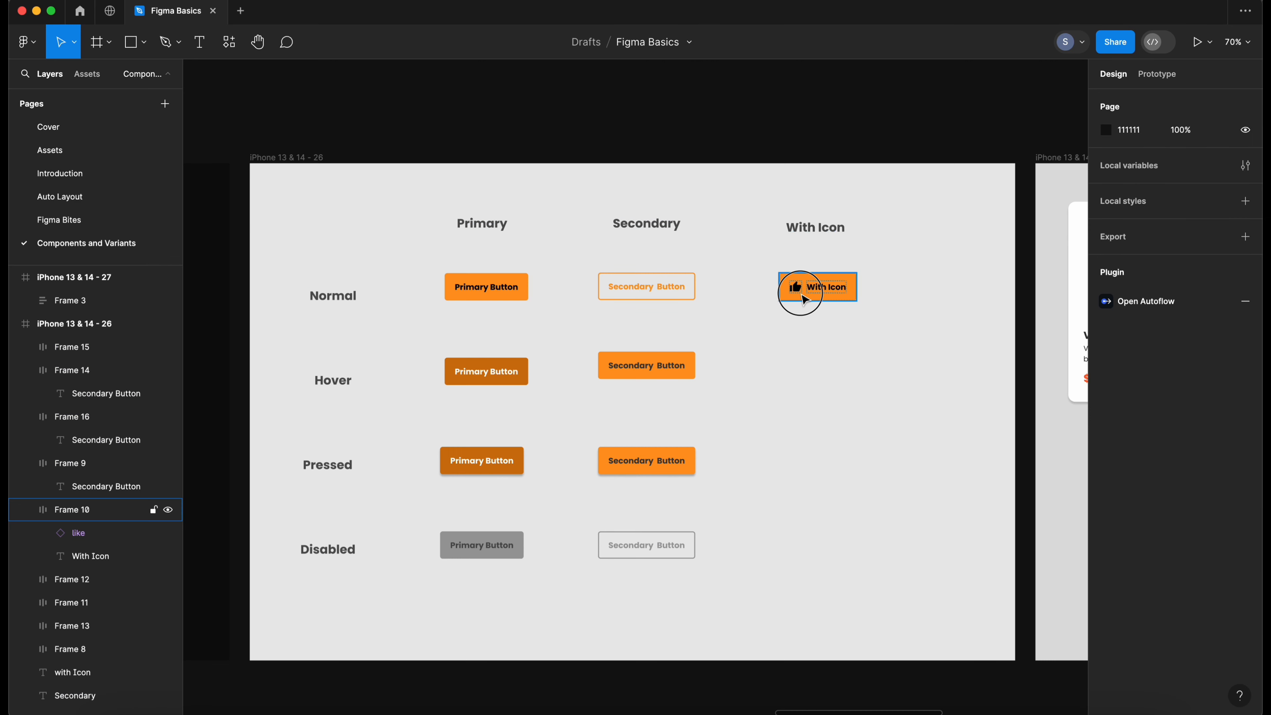
click(796, 288)
click(846, 365)
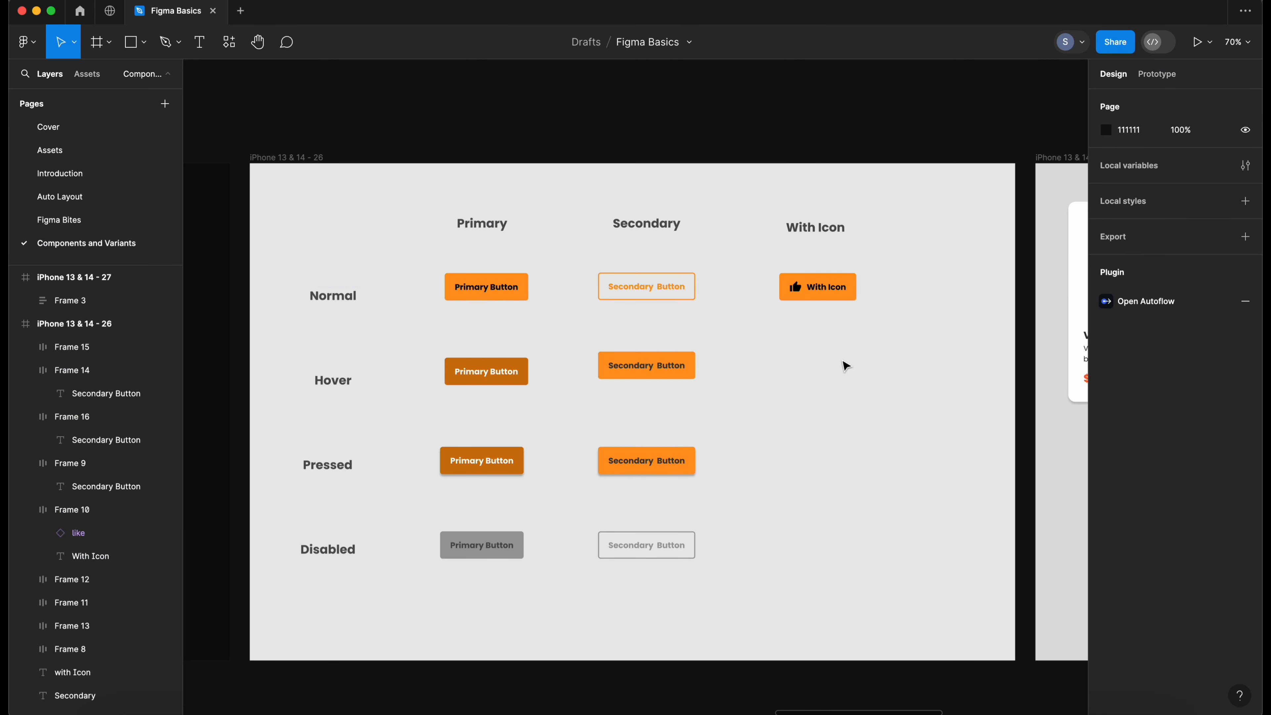
right_click(781, 395)
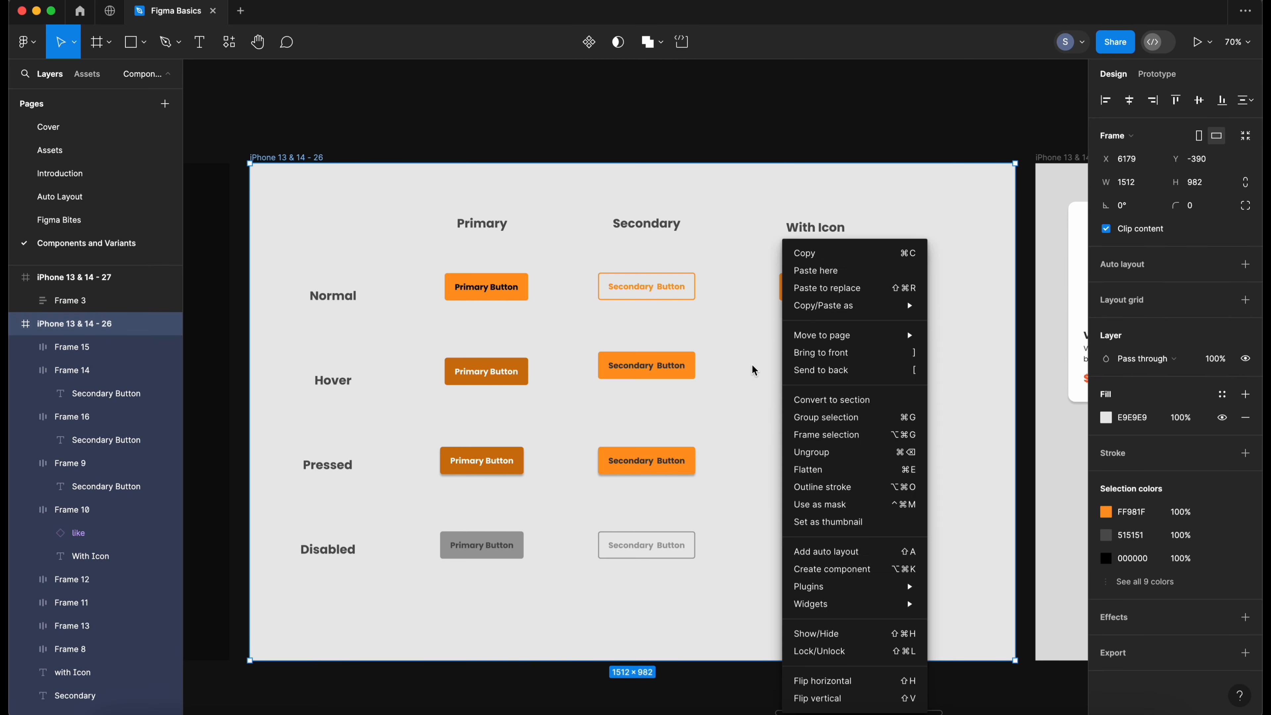
click(751, 365)
key(space)
drag(755, 381, 783, 379)
click(455, 307)
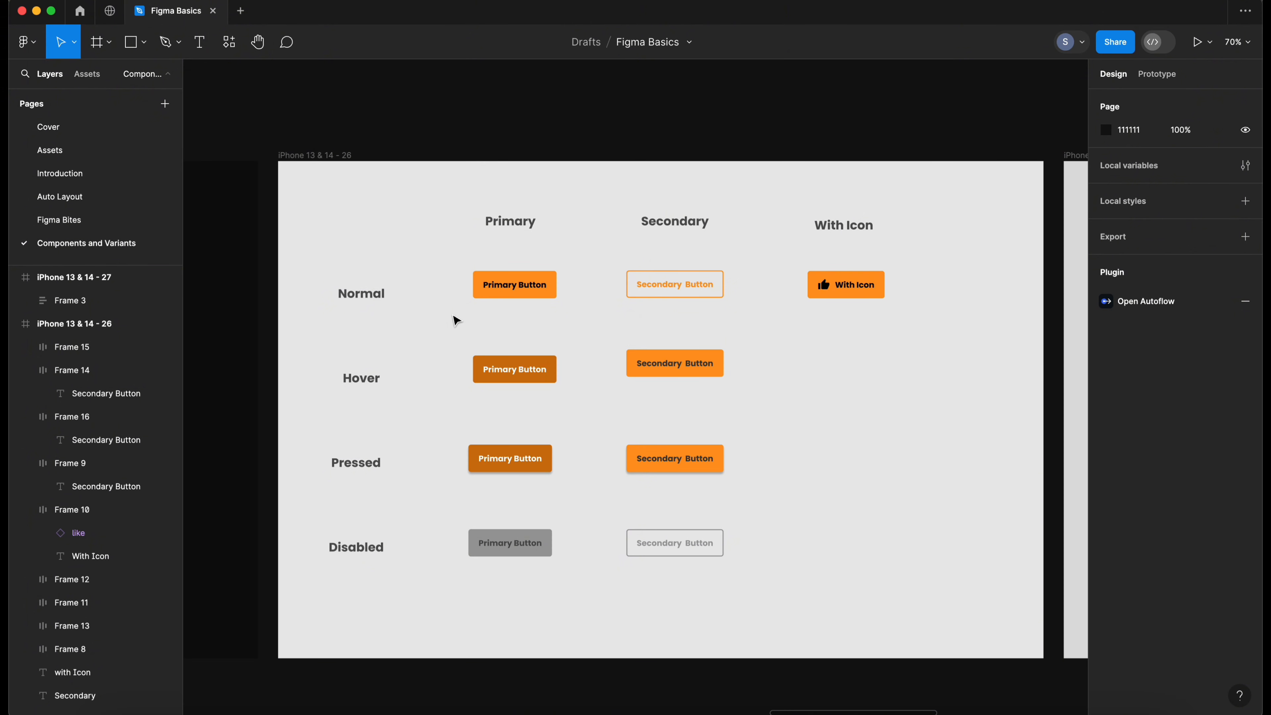
drag(450, 267, 760, 564)
click(762, 567)
drag(465, 275, 789, 591)
click(789, 590)
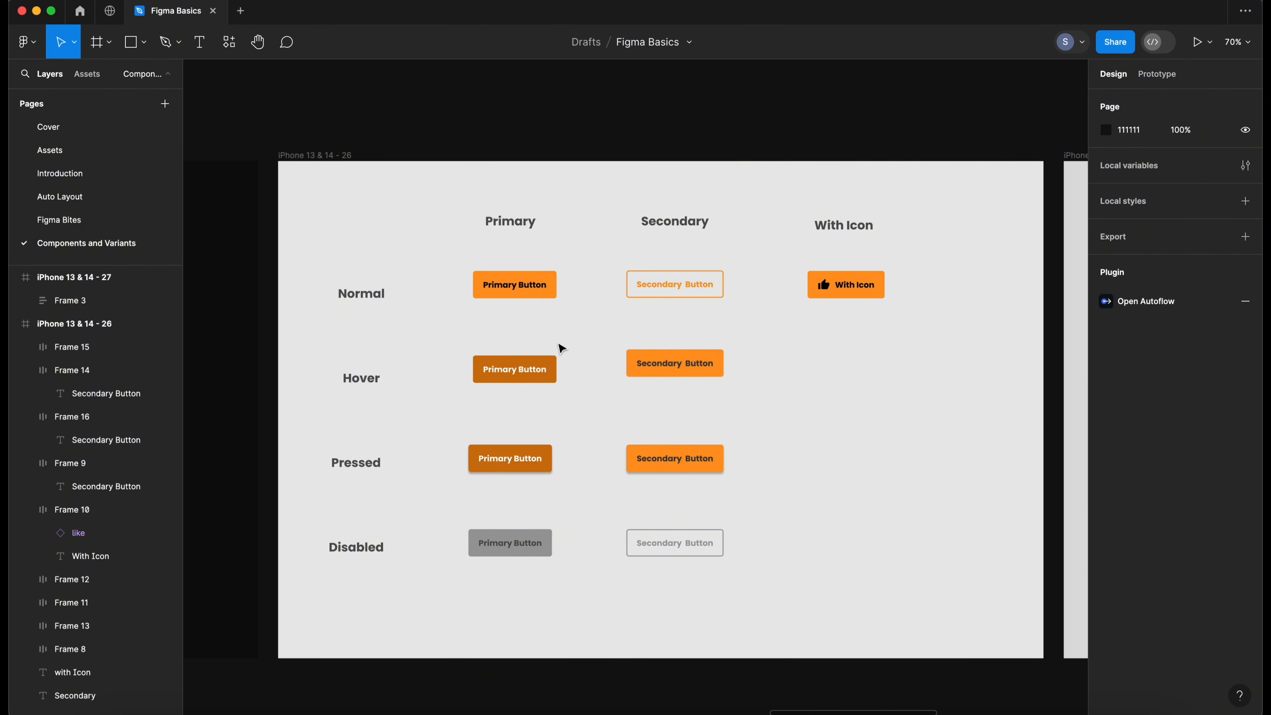
- Rename the normal primary button's layer to primary/normal
click(496, 290)
scroll(350, 300, down, 5)
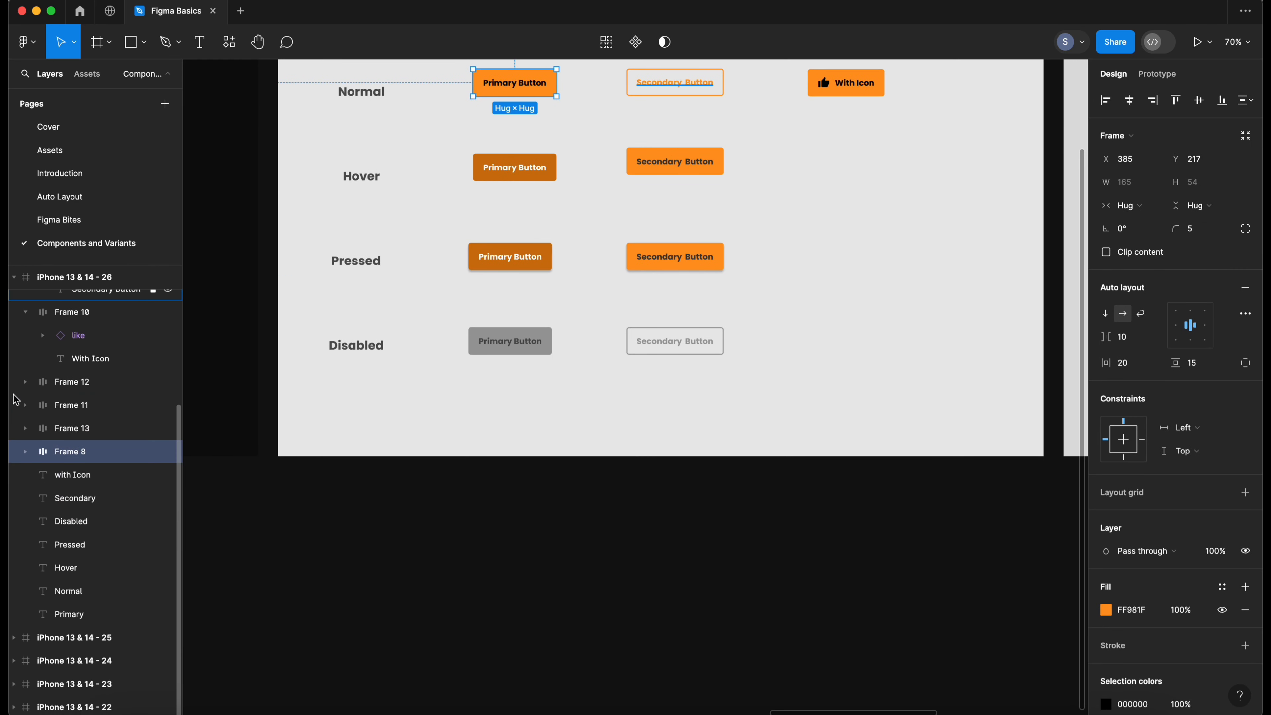
scroll(403, 272, up, 5)
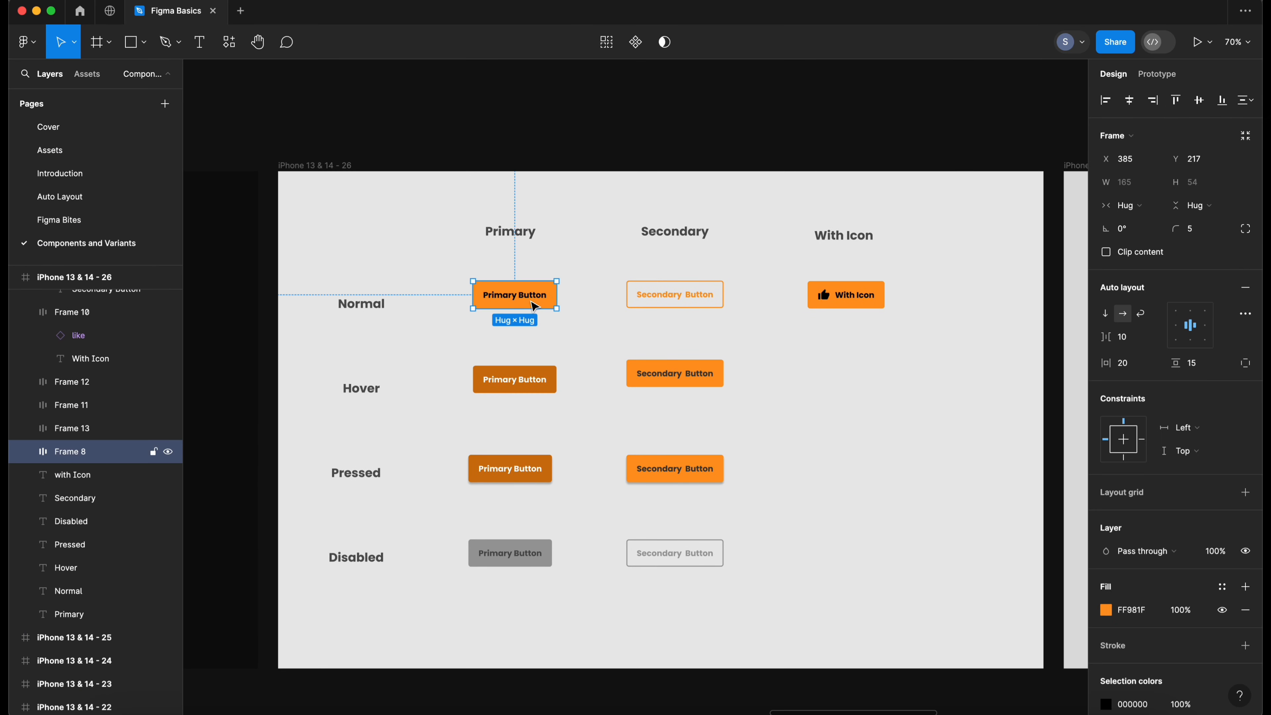
double_click(72, 454)
text(primary/normal)
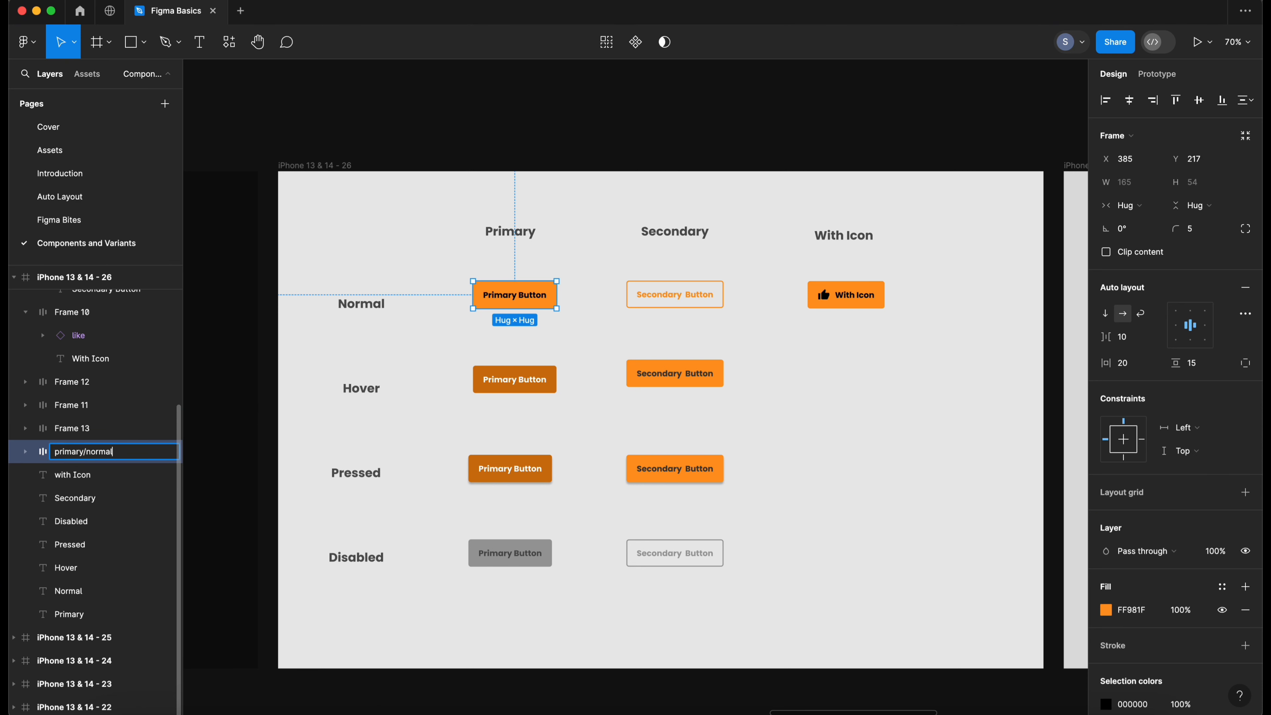
key(Return)
- Rename the hover primary button's layer to primary/hover
click(527, 387)
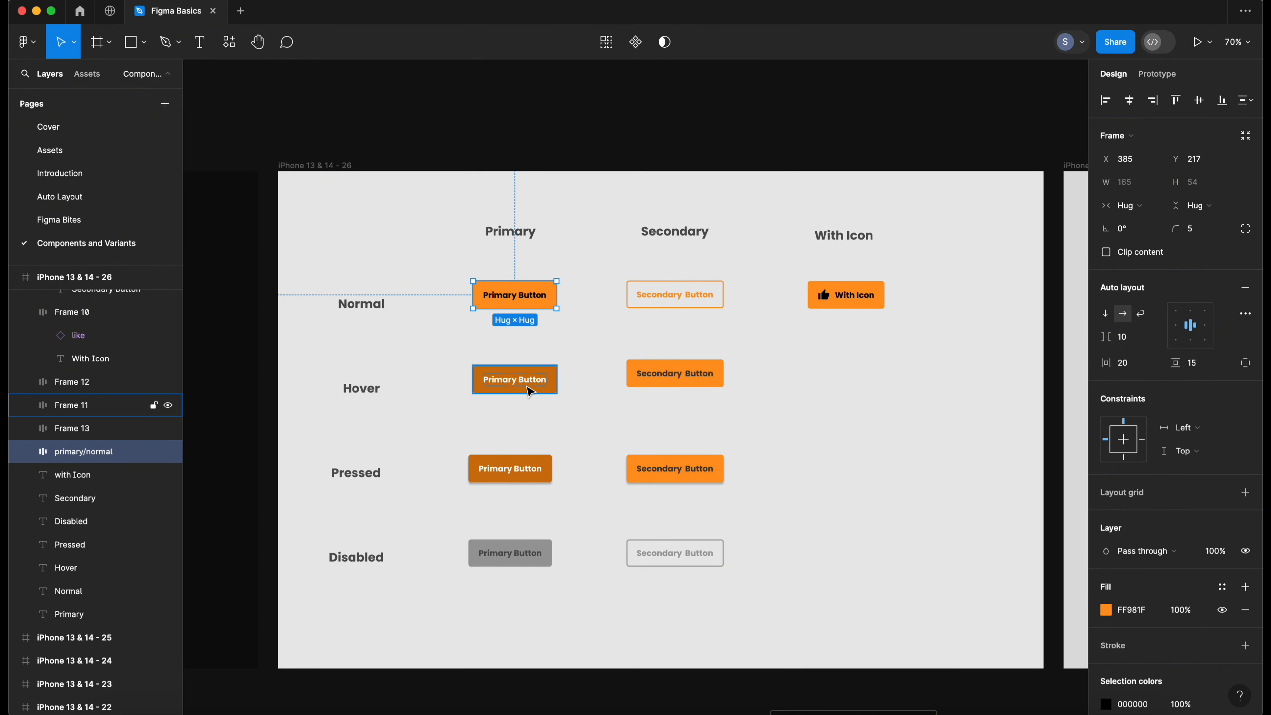
double_click(75, 405)
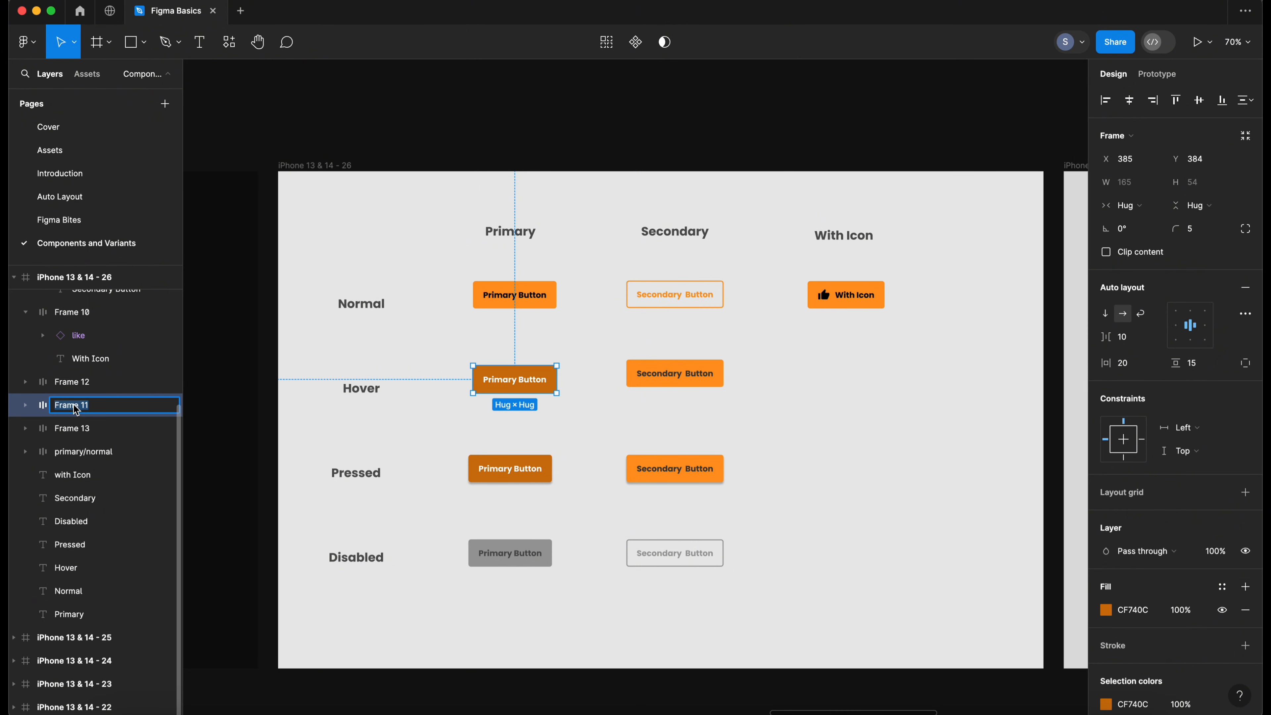
text(primary/hover)
key(Return)
- Rename the pressed primary button's layer to primary/pressed
click(470, 476)
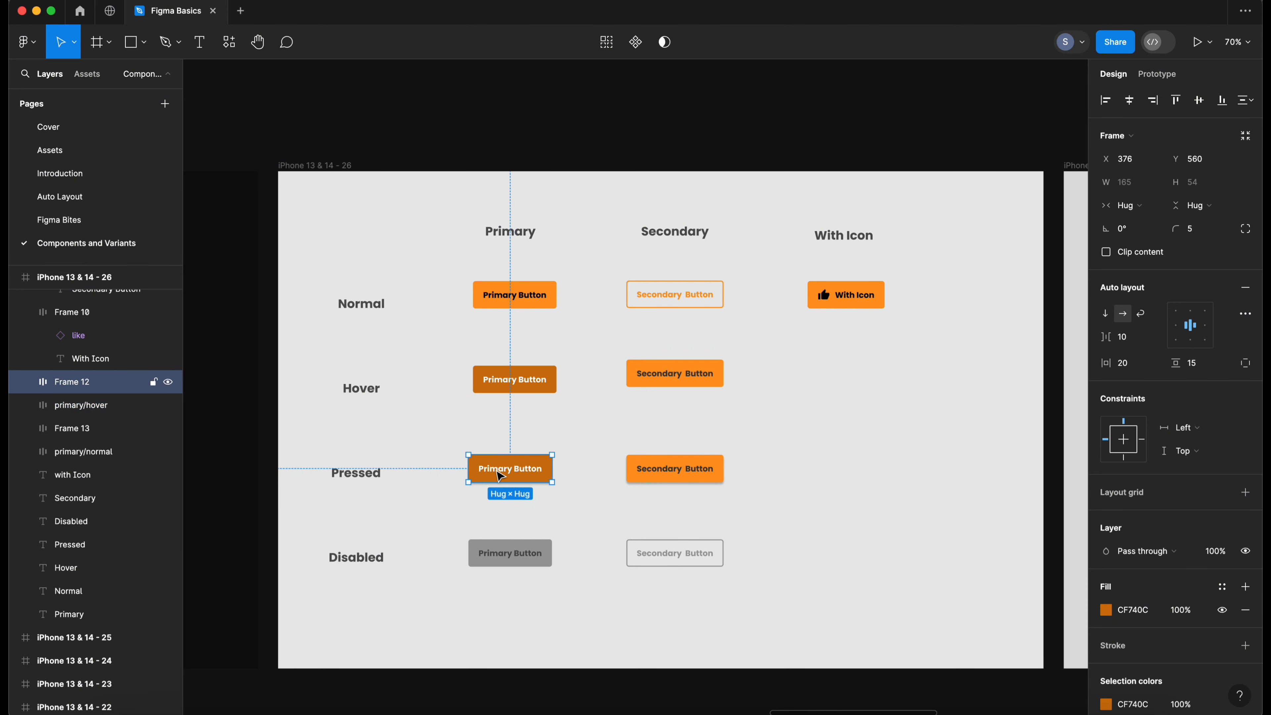
double_click(82, 384)
text(primary/hover)
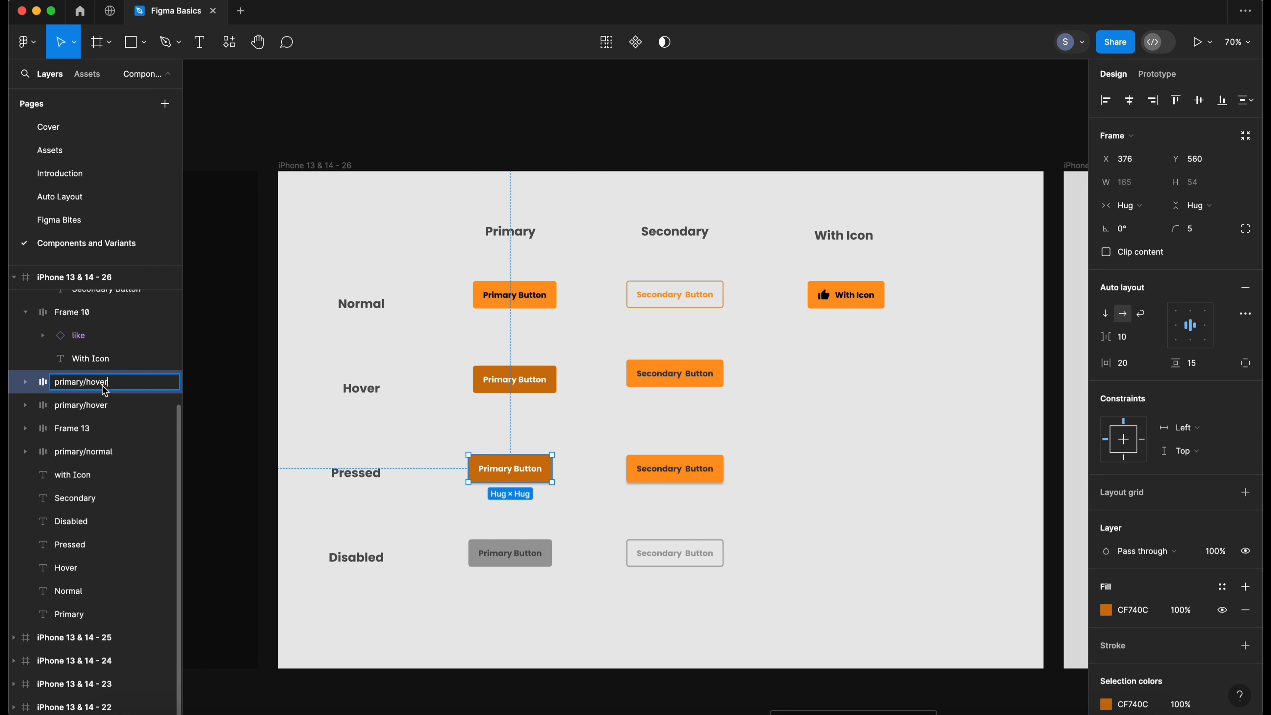
text(pressed)
key(Return)
- Rename the disabled primary button's layer to primary/disabled
scroll(508, 556, up, 1)
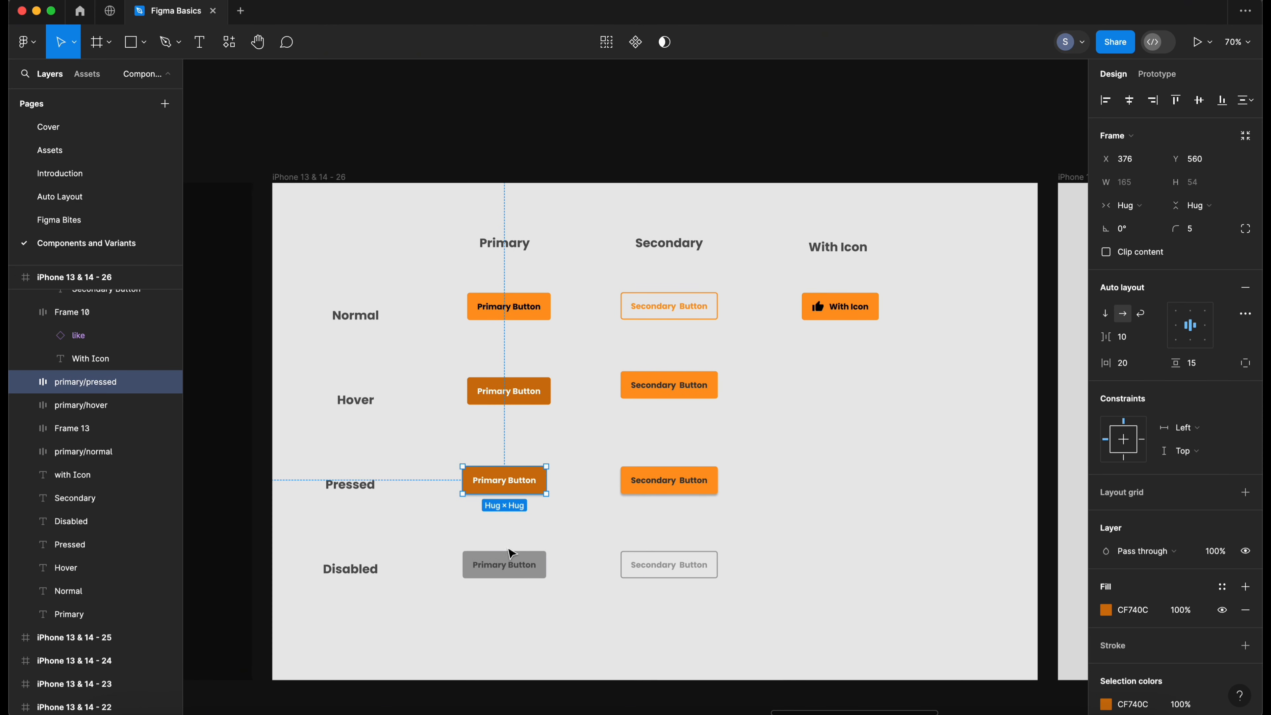
click(512, 564)
double_click(82, 430)
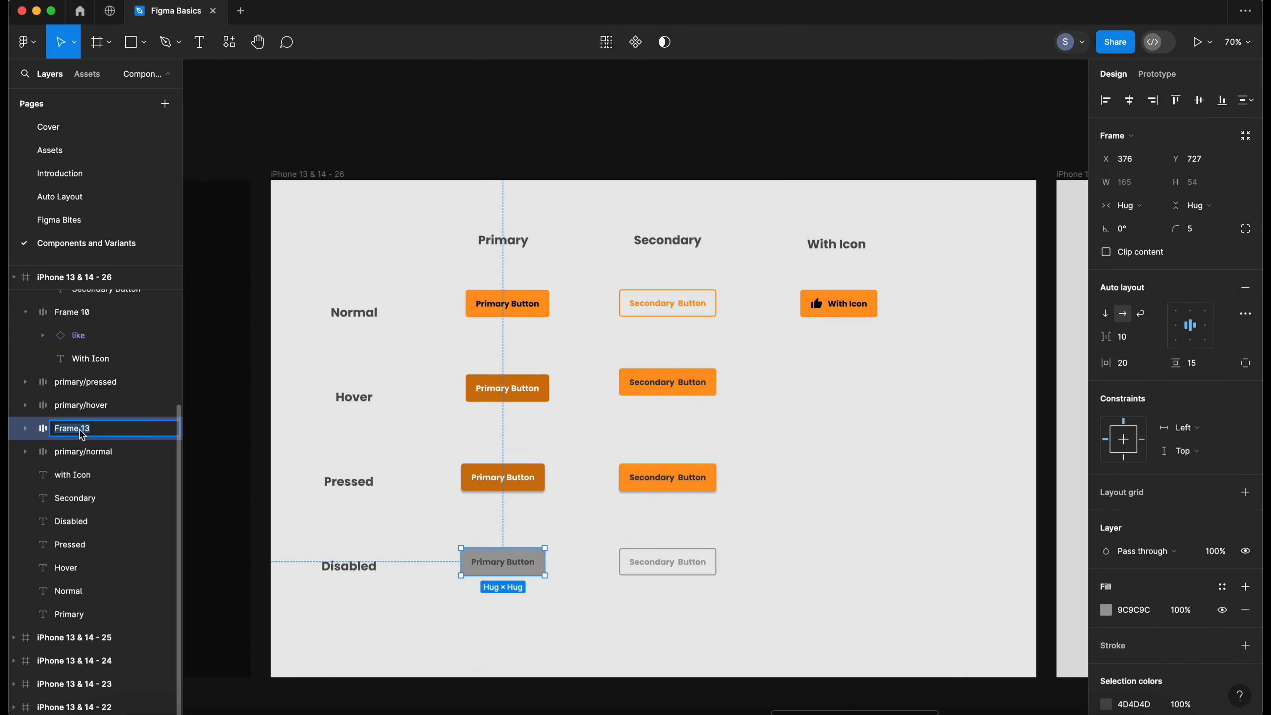
text(primary/hover)
text(disabled)
key(Return)
- Rename the normal secondary button's layer to secondary/normal
click(822, 386)
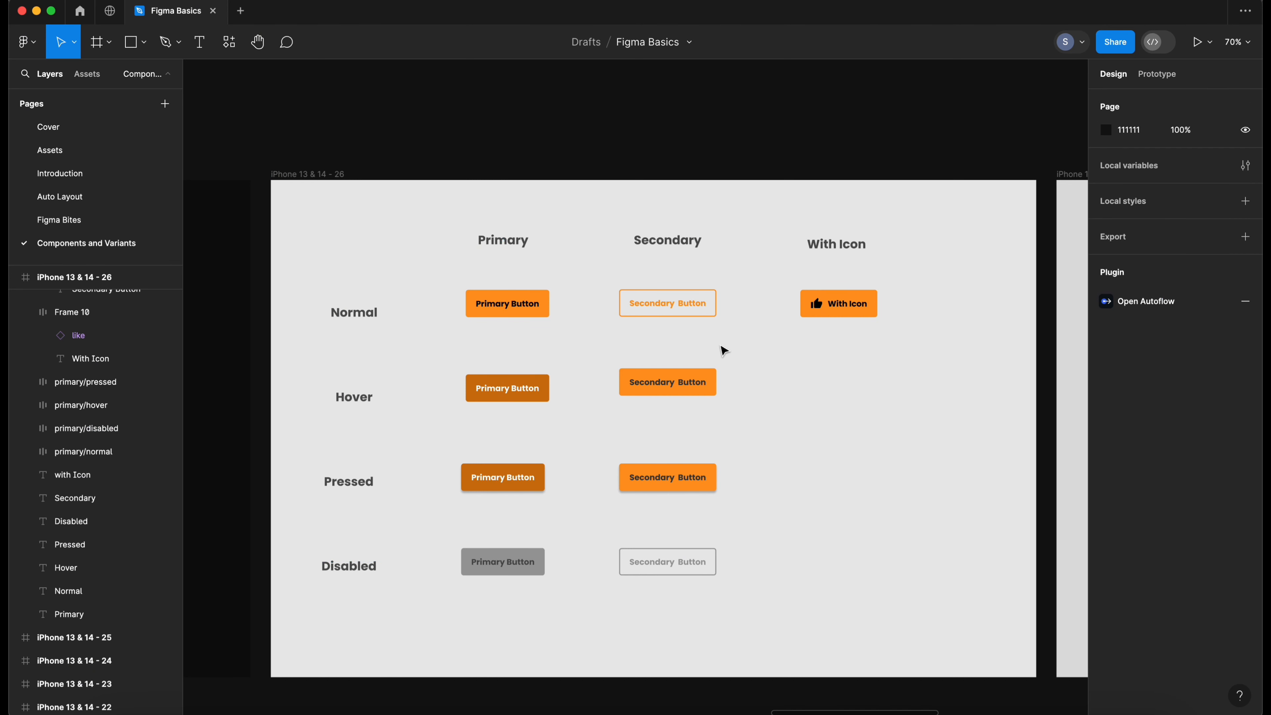
scroll(683, 309, right, 1)
scroll(649, 335, left, 2)
click(730, 315)
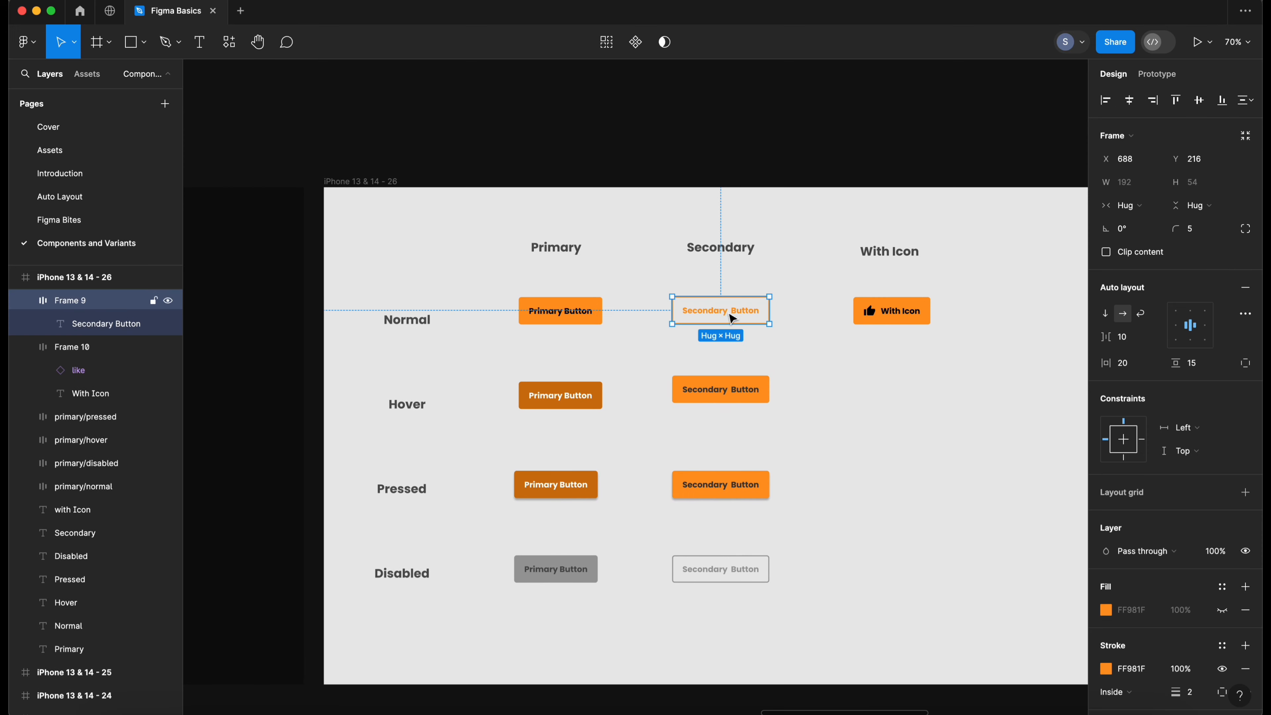
double_click(77, 301)
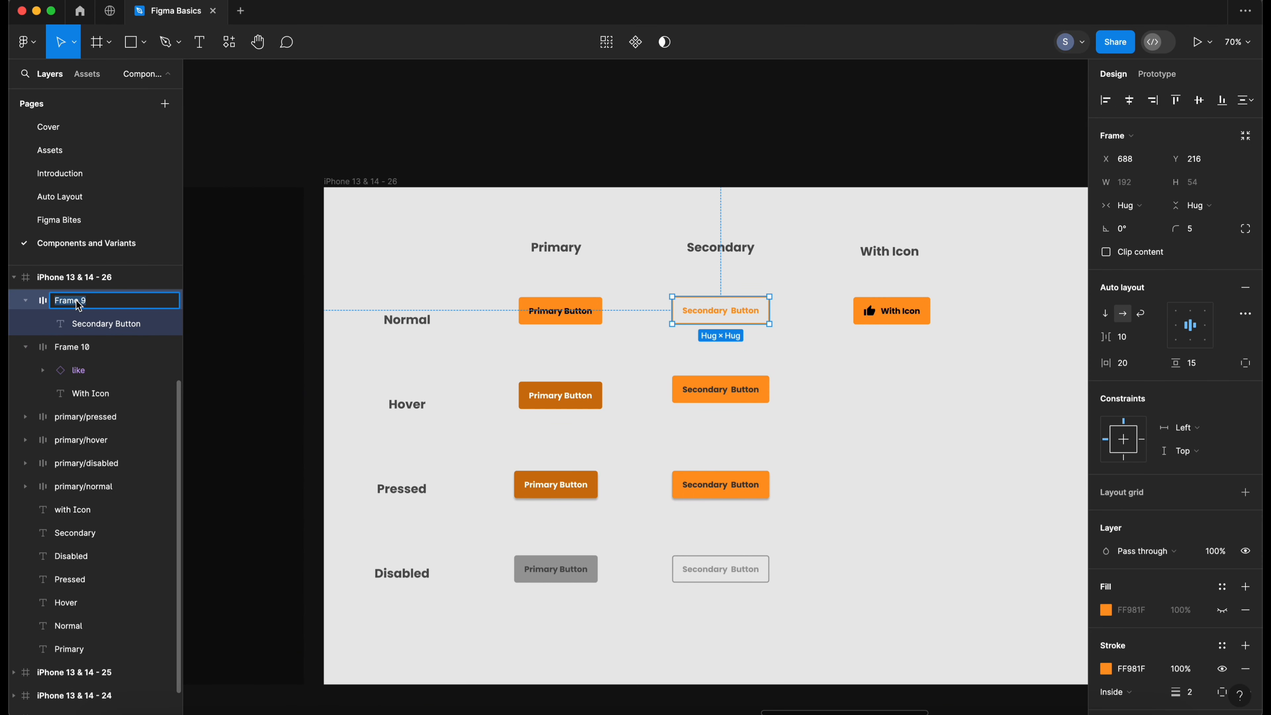
text(secondary/normal)
key(super+a)
key(super+c)
key(Return)
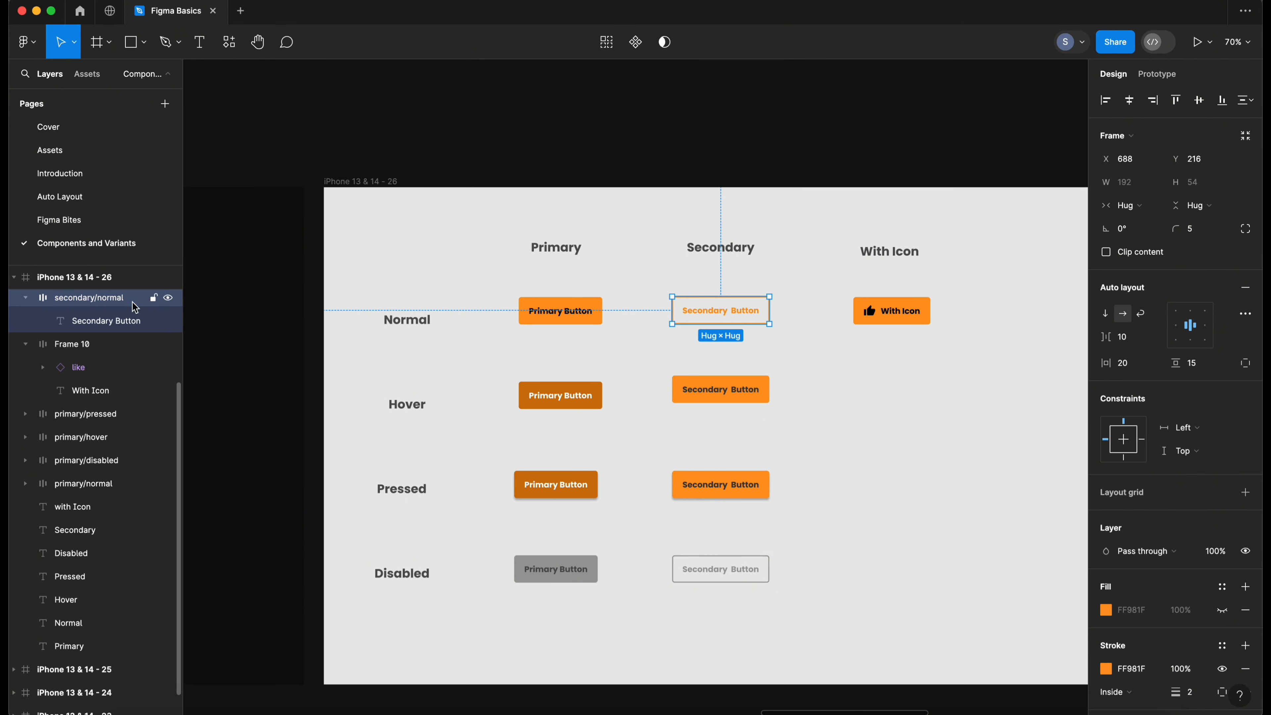
- Rename the hover secondary button's layer to secondary/hover
scroll(658, 417, up, 1)
click(706, 413)
double_click(75, 301)
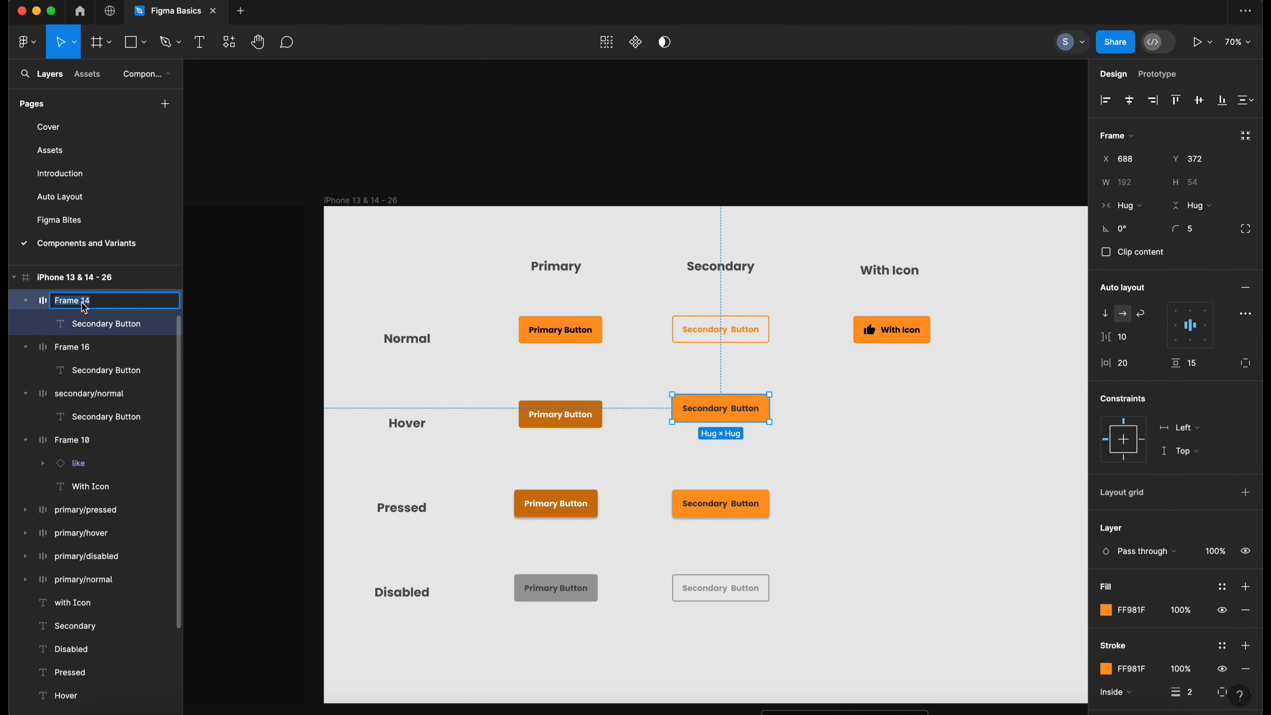
key(super+v)
key(Return)
- Rename the pressed secondary button's layer to secondary/pressed
right_click(715, 502)
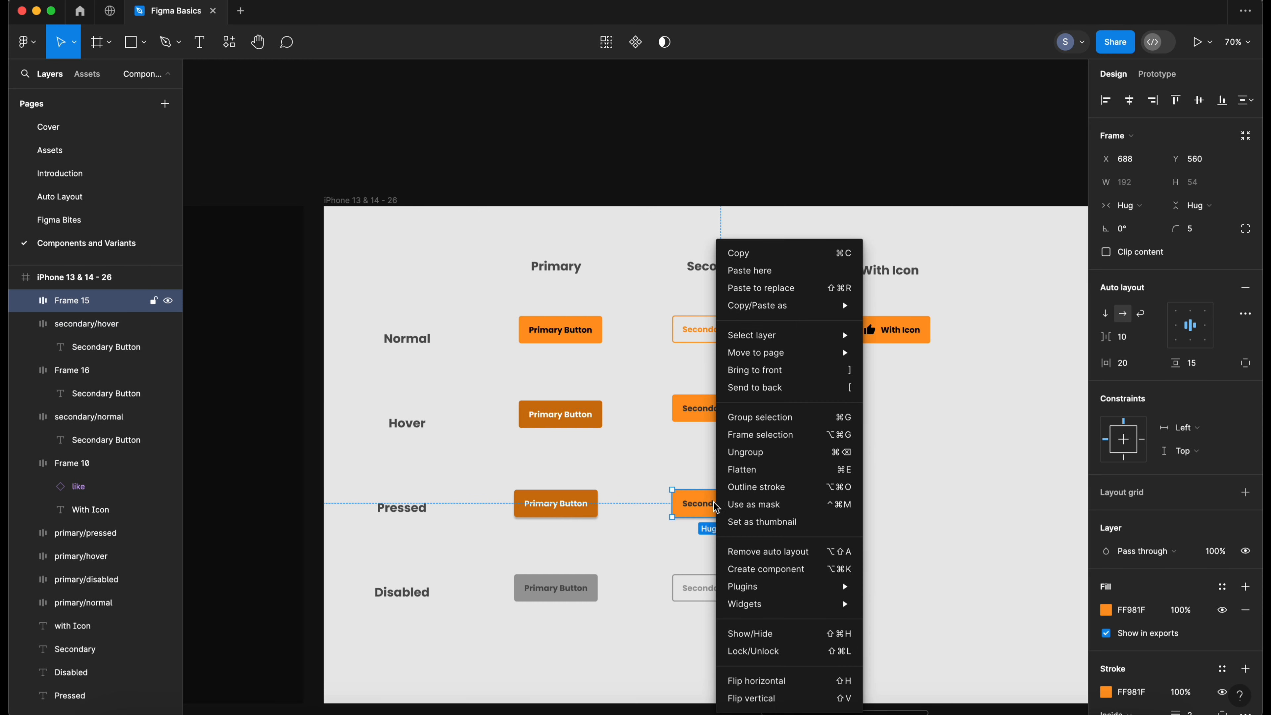
click(665, 466)
click(848, 482)
click(760, 511)
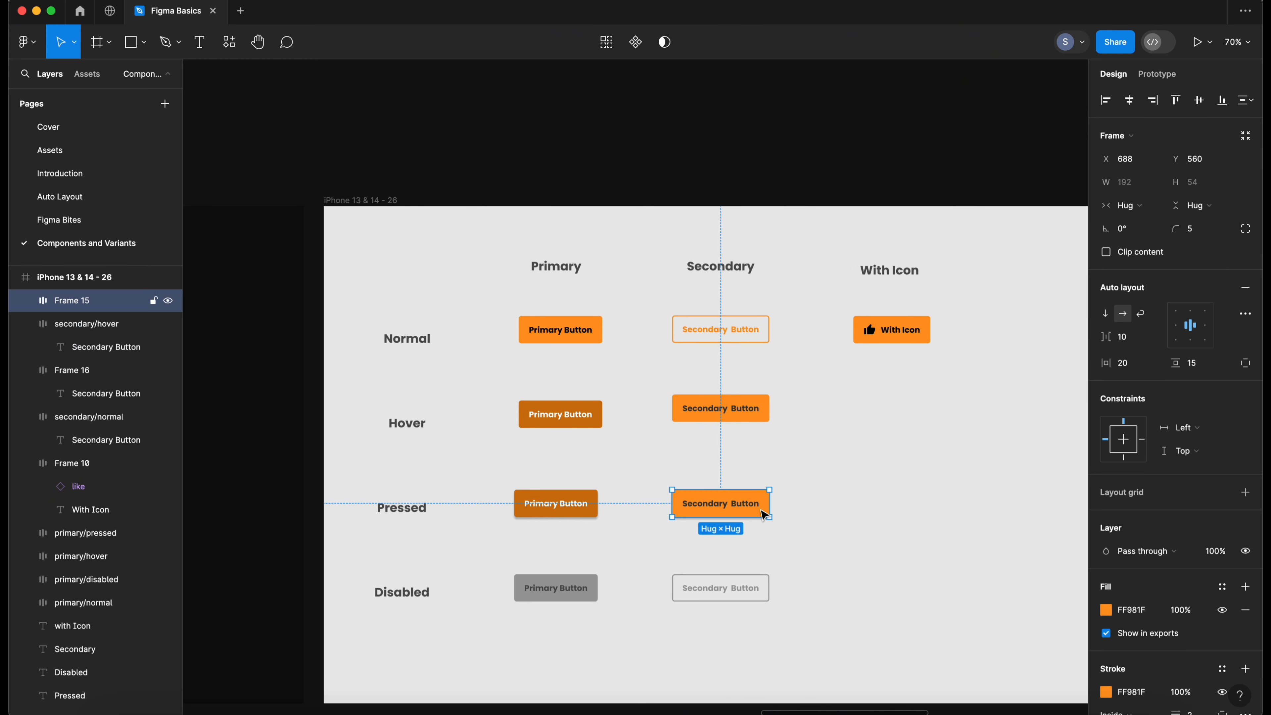
double_click(116, 307)
key(super+v)
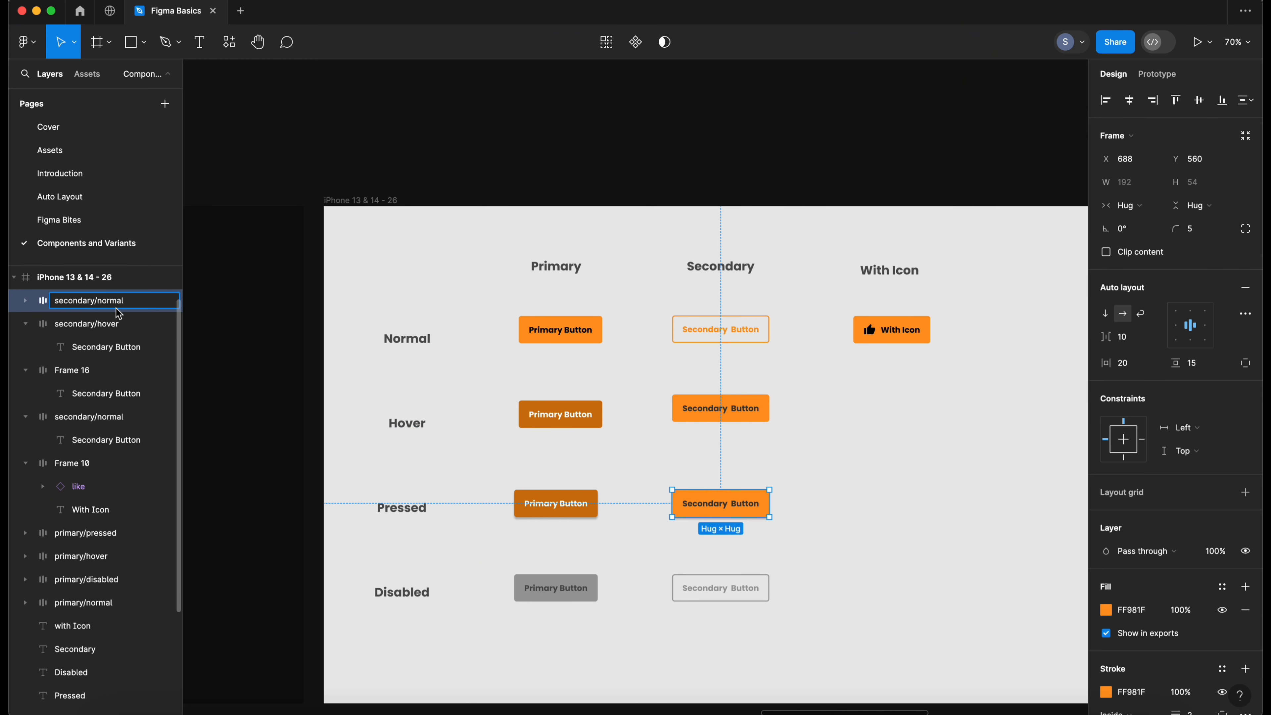
text(pressed)
key(Return)
- Rename the disabled secondary button's layer to secondary/disabled
right_click(723, 588)
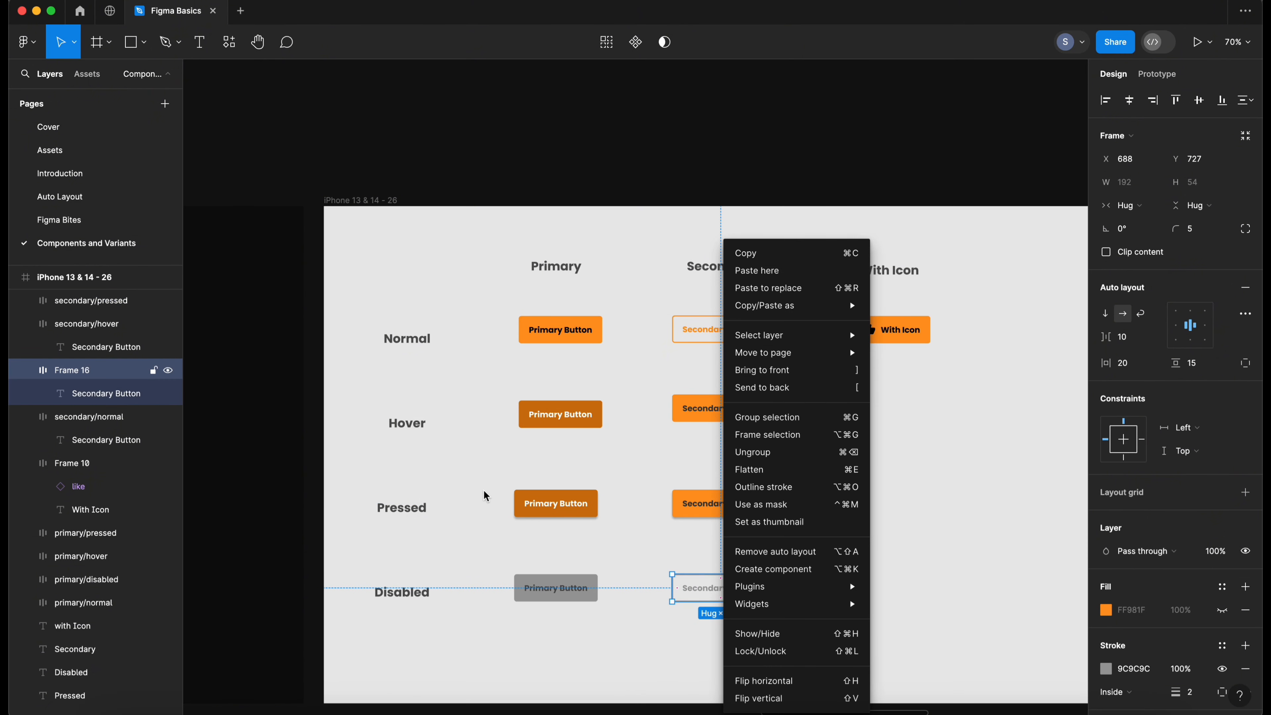
double_click(80, 370)
key(super+v)
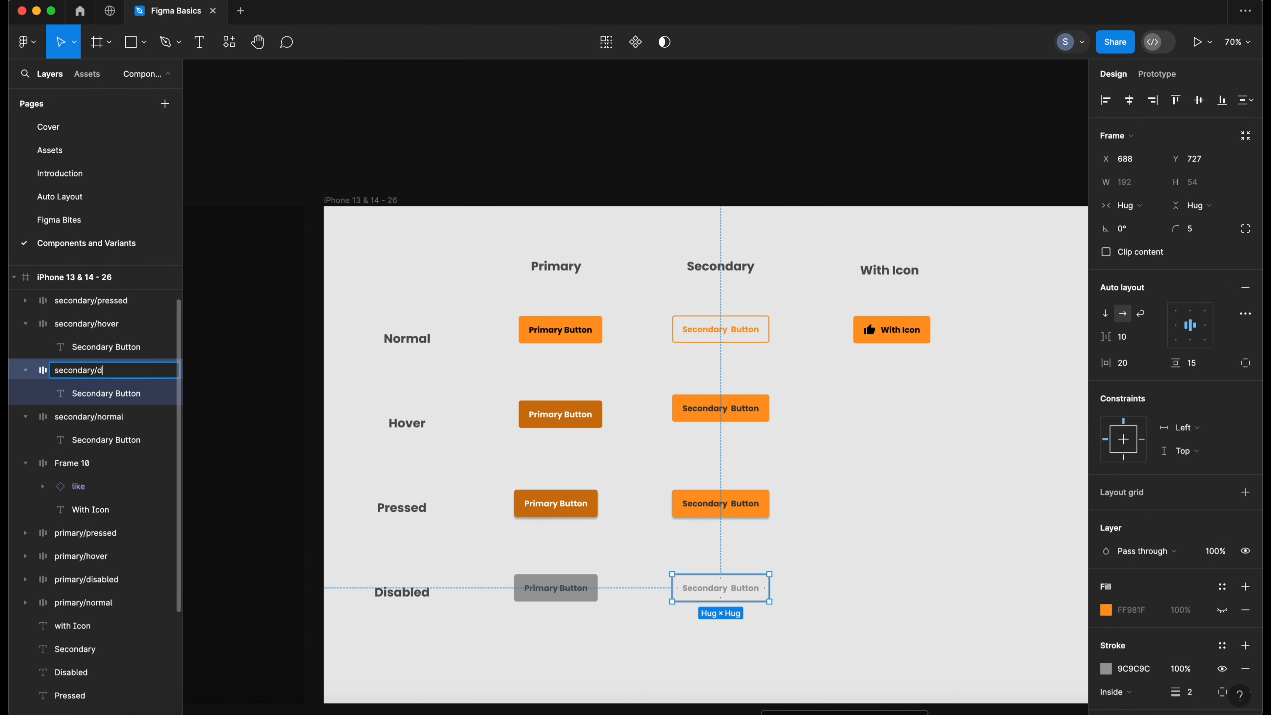
text(disabled)
key(Return)
click(796, 493)
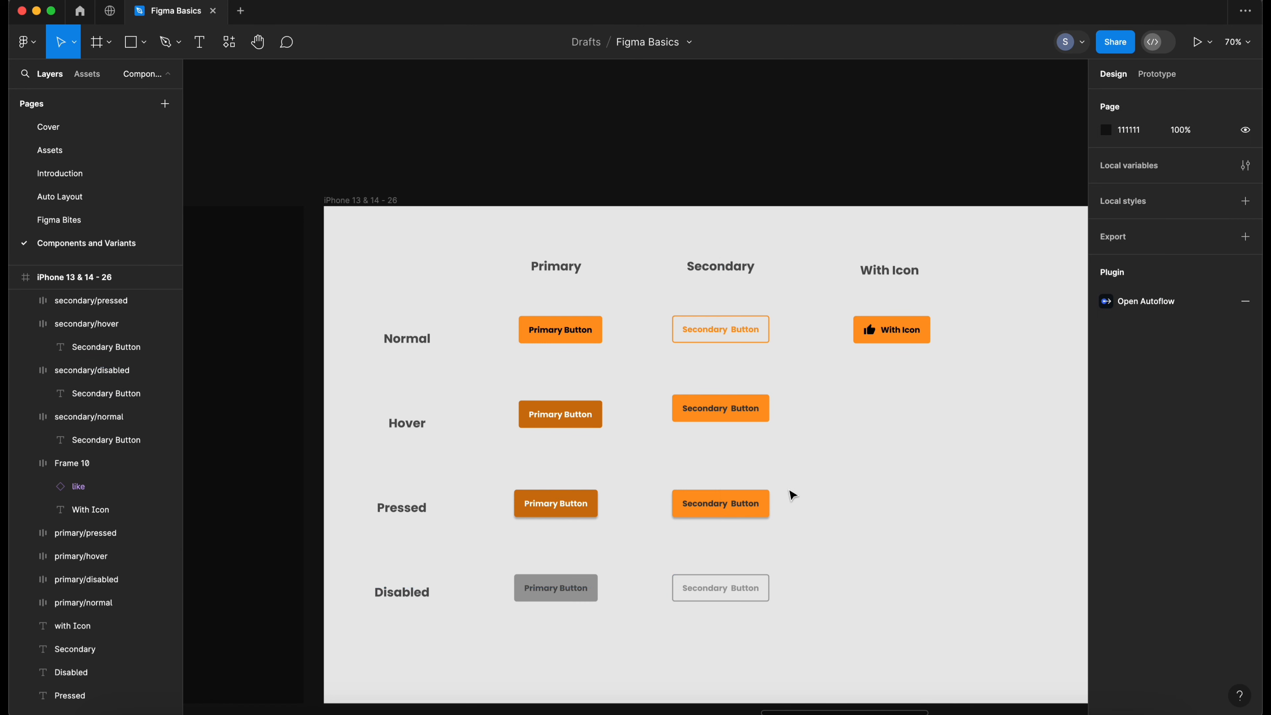
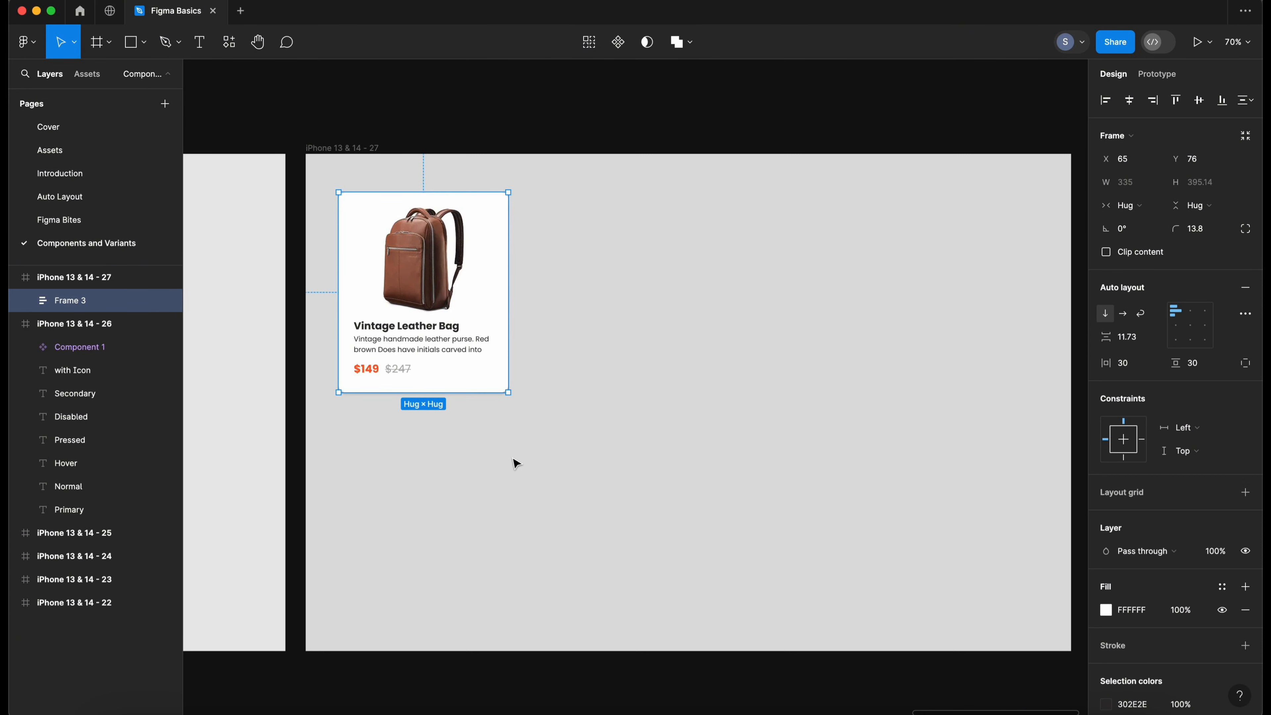
- Search the assets for "prima" and insert an instance of the primary button component
click(515, 463)
scroll(482, 454, left, 2)
click(96, 79)
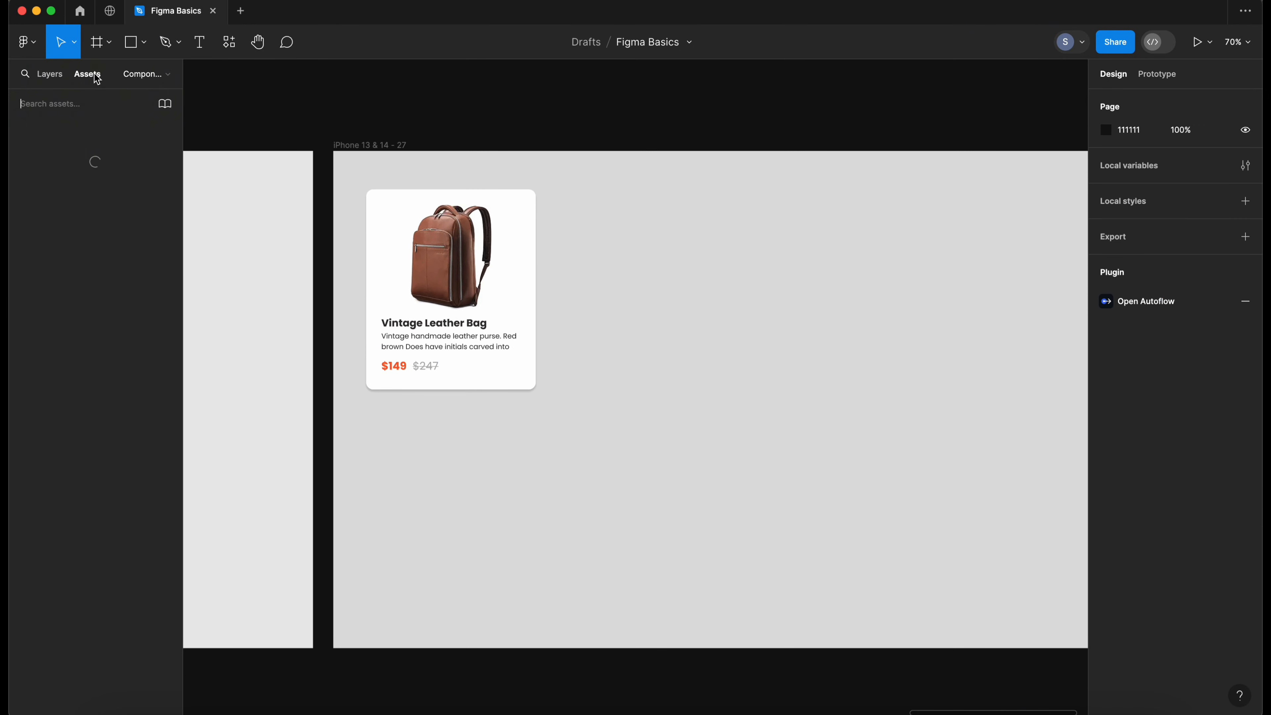
text(prima)
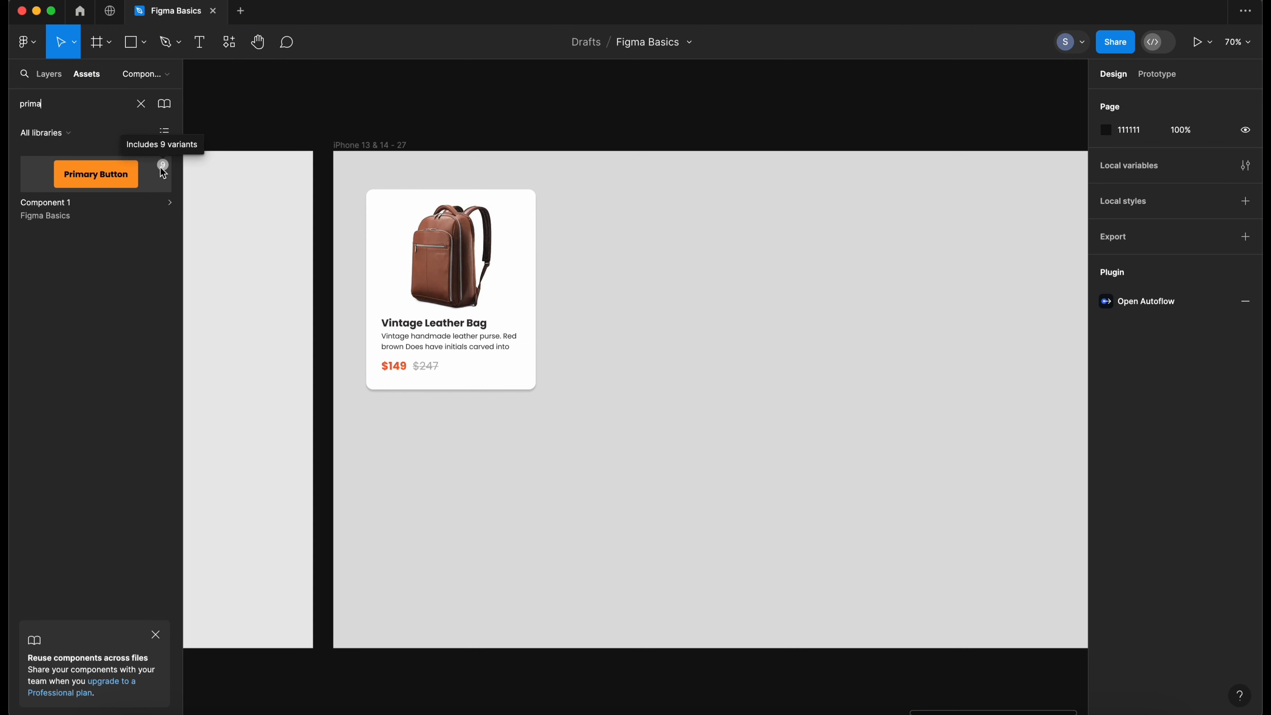
click(99, 176)
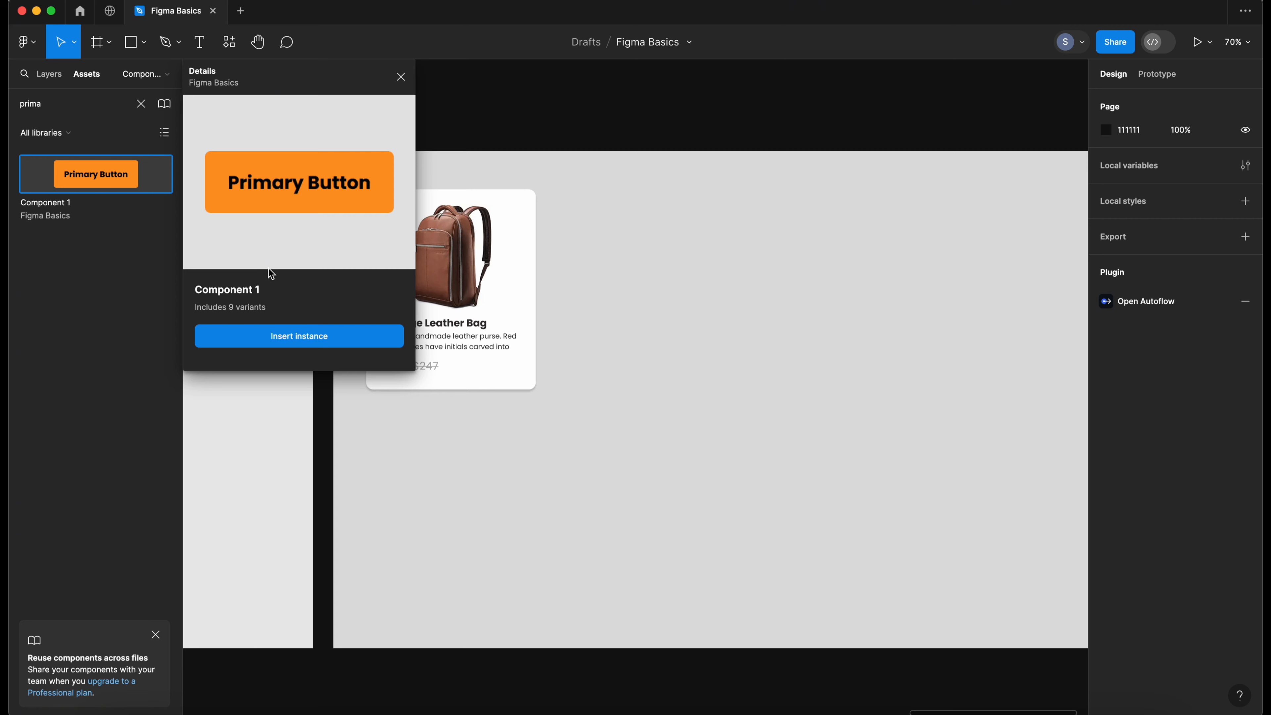
click(292, 336)
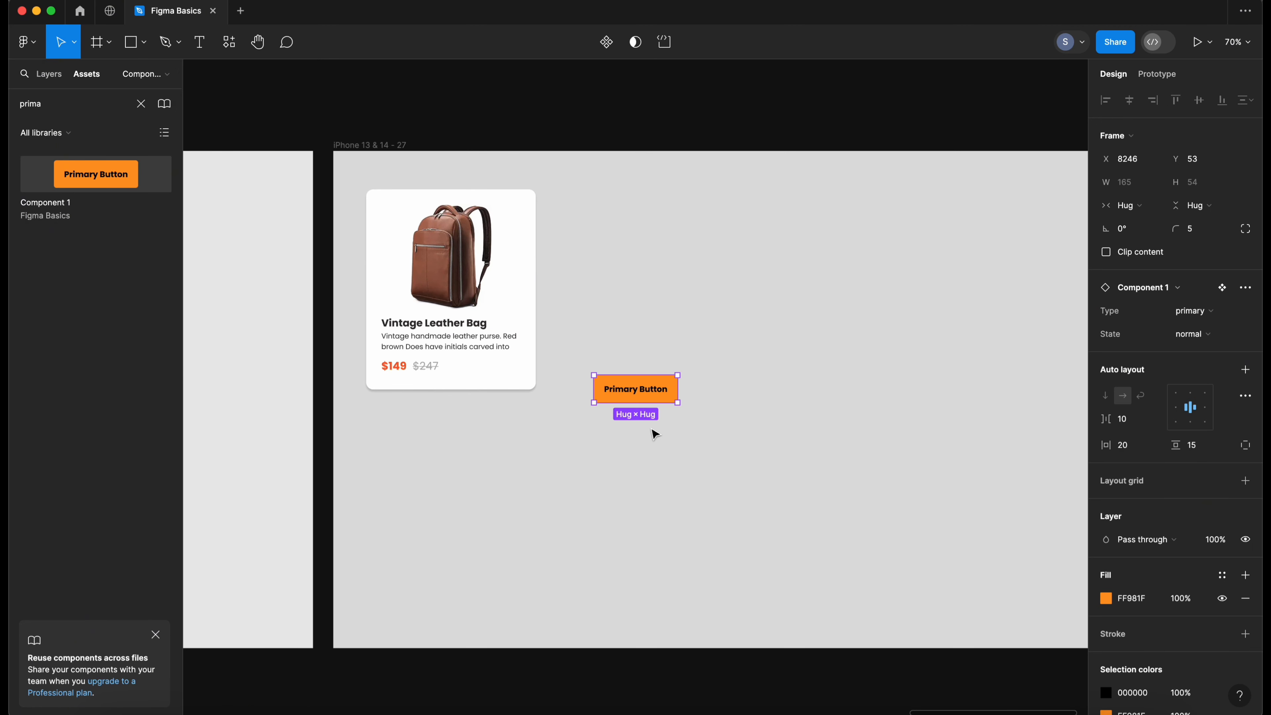
- Move the inserted button instance below the product card
key(Escape)
click(643, 392)
drag(641, 387, 422, 441)
- Change the button's label to Add To Cart
key(t)
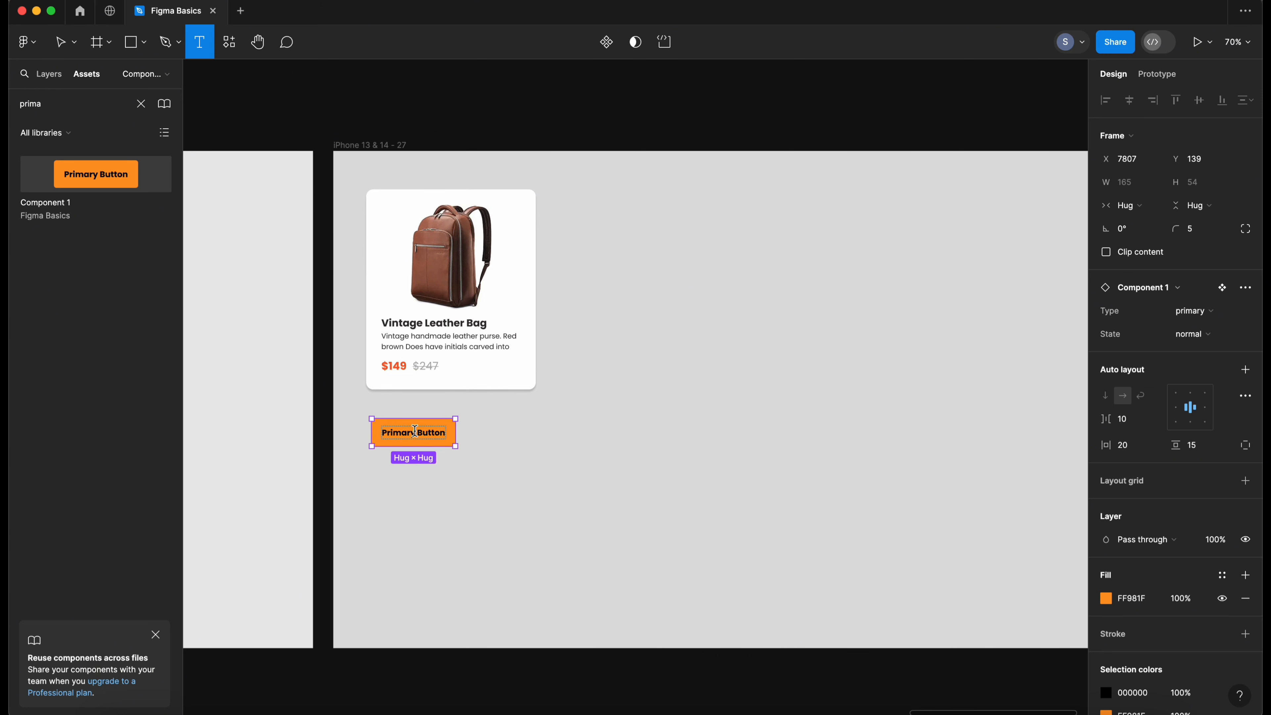
click(415, 432)
triple_click(427, 434)
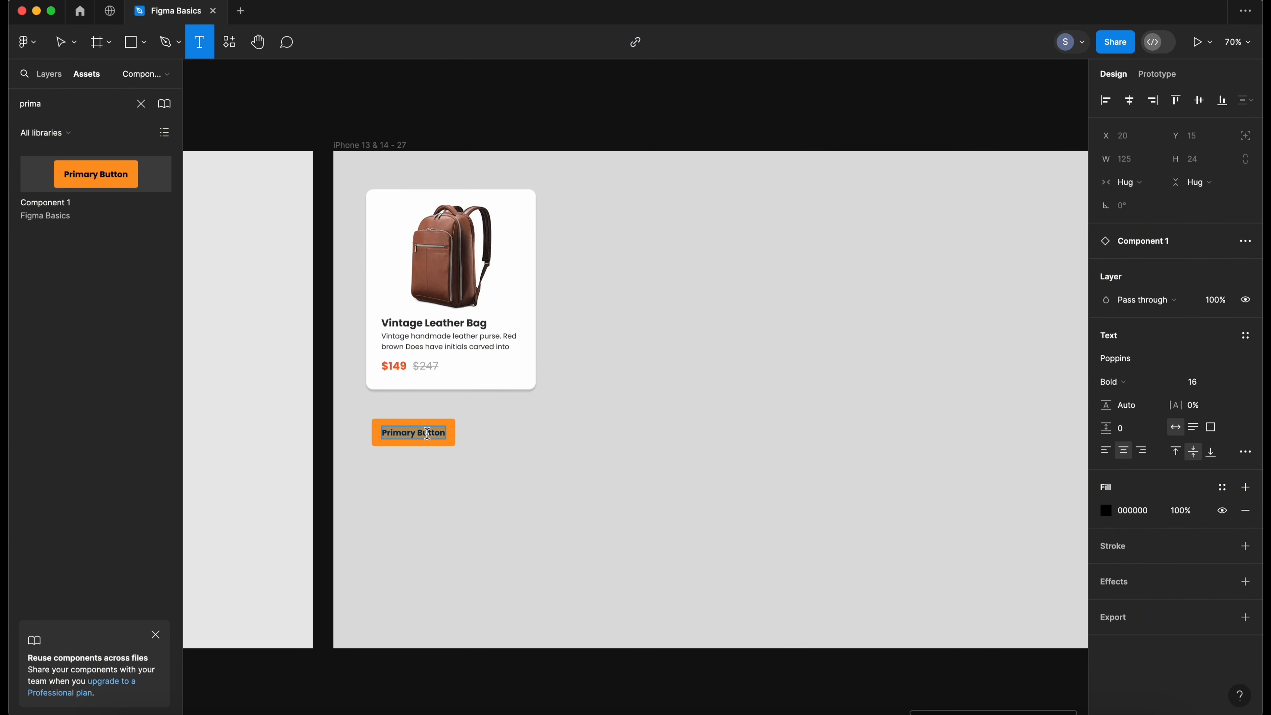
text(Add)
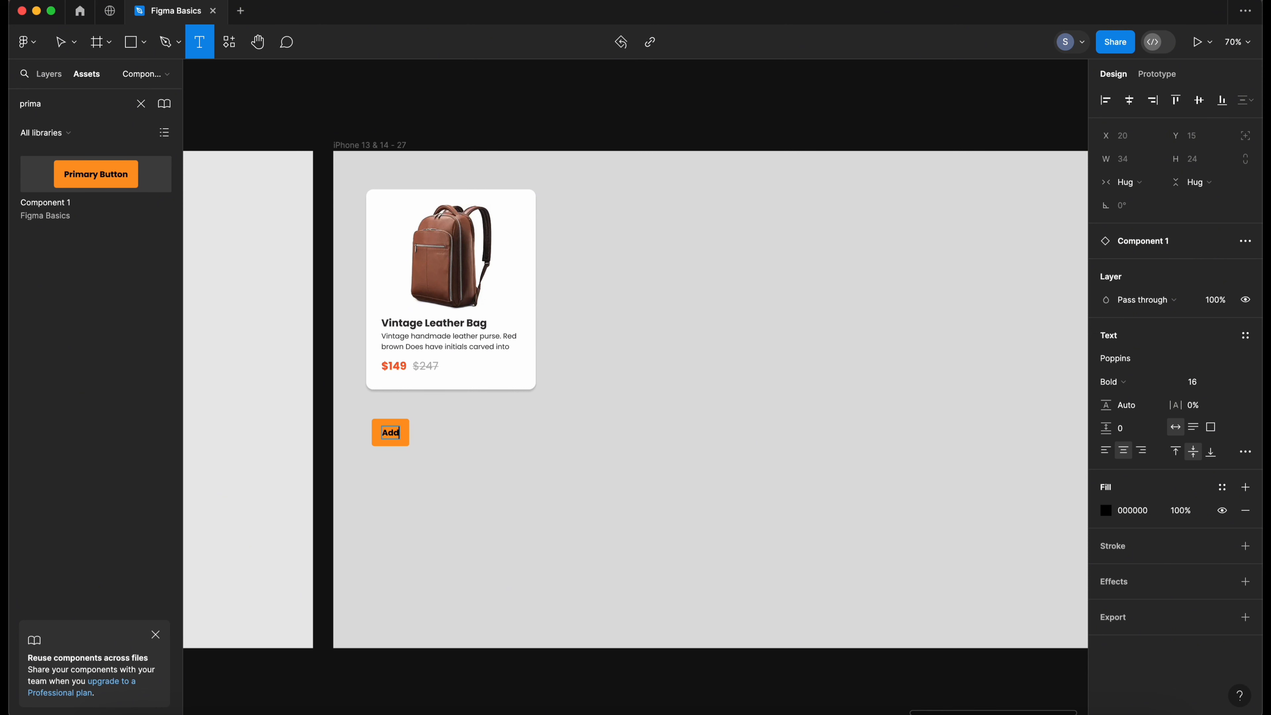
text( To Cart)
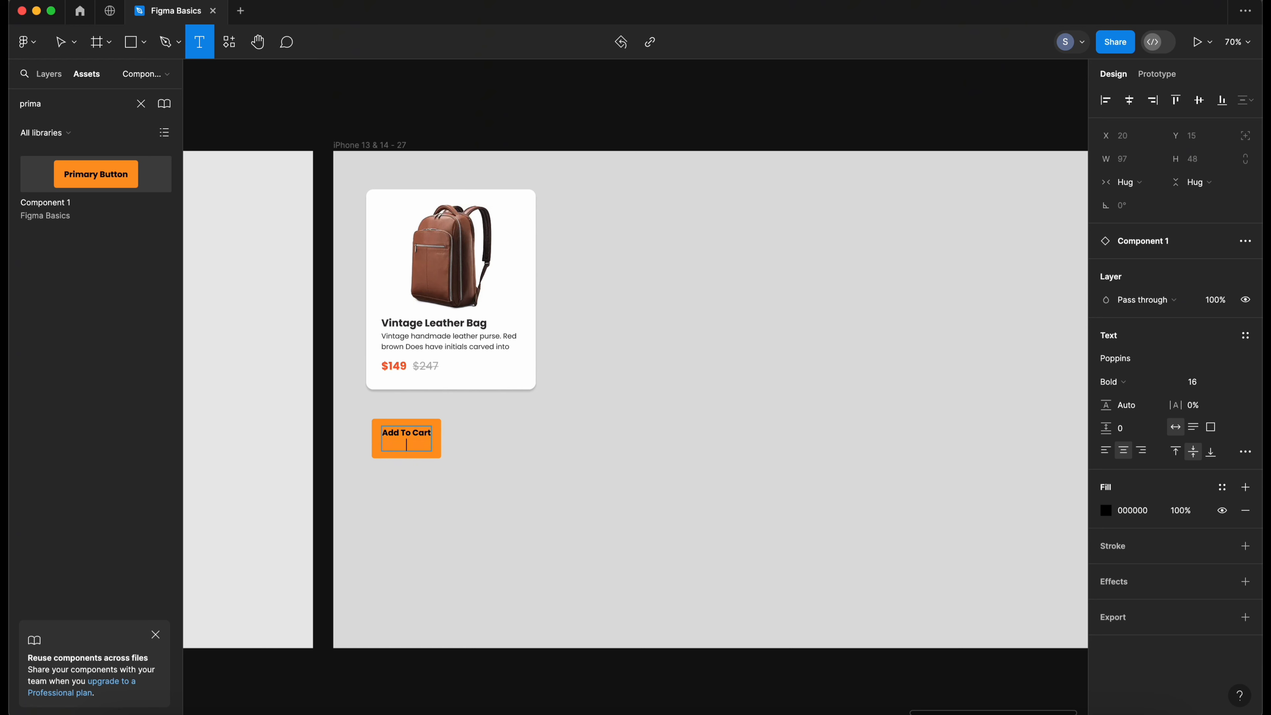
click(498, 461)
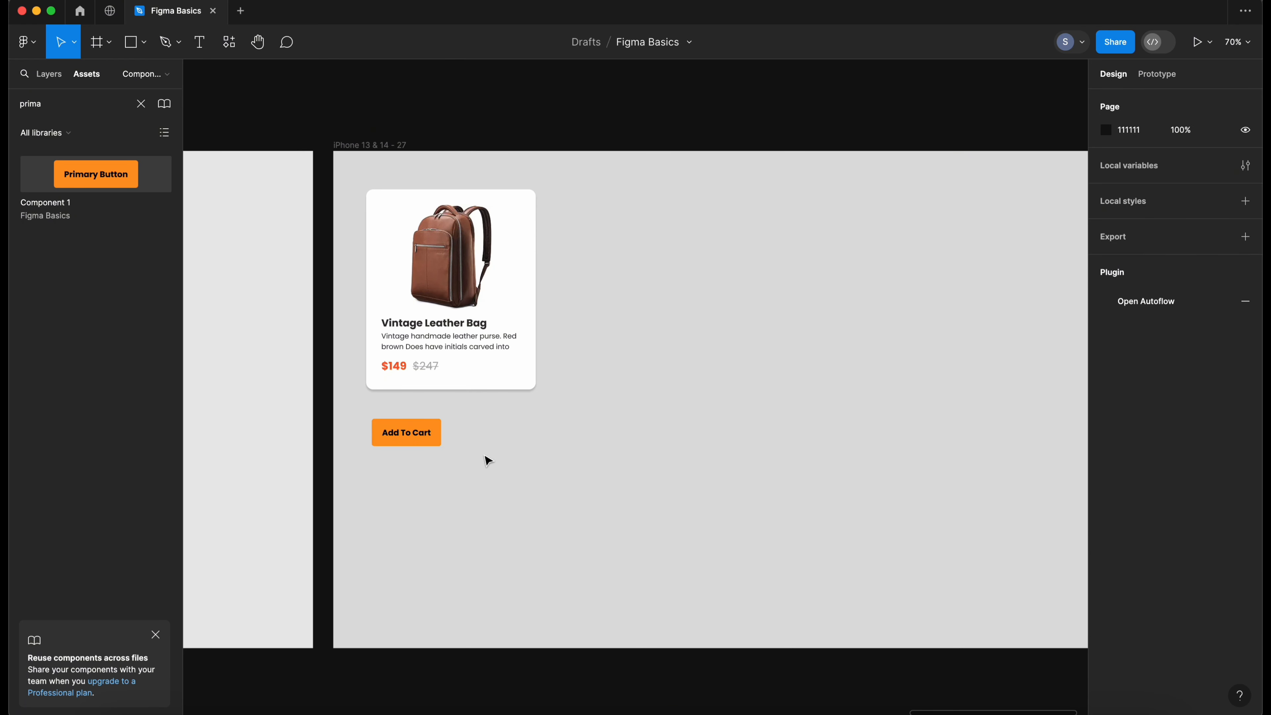
- Duplicate the button to its right and change the copy's label to Buy Now
click(408, 445)
drag(410, 443, 482, 432)
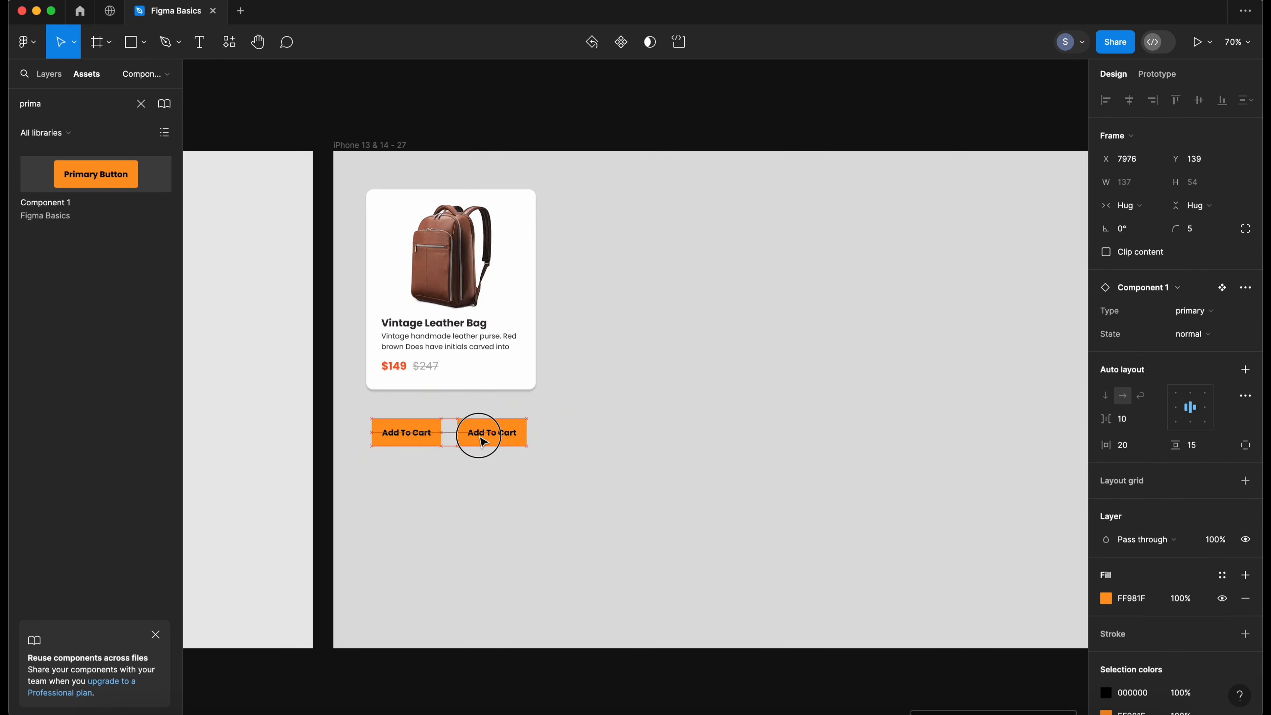
key(t)
click(481, 433)
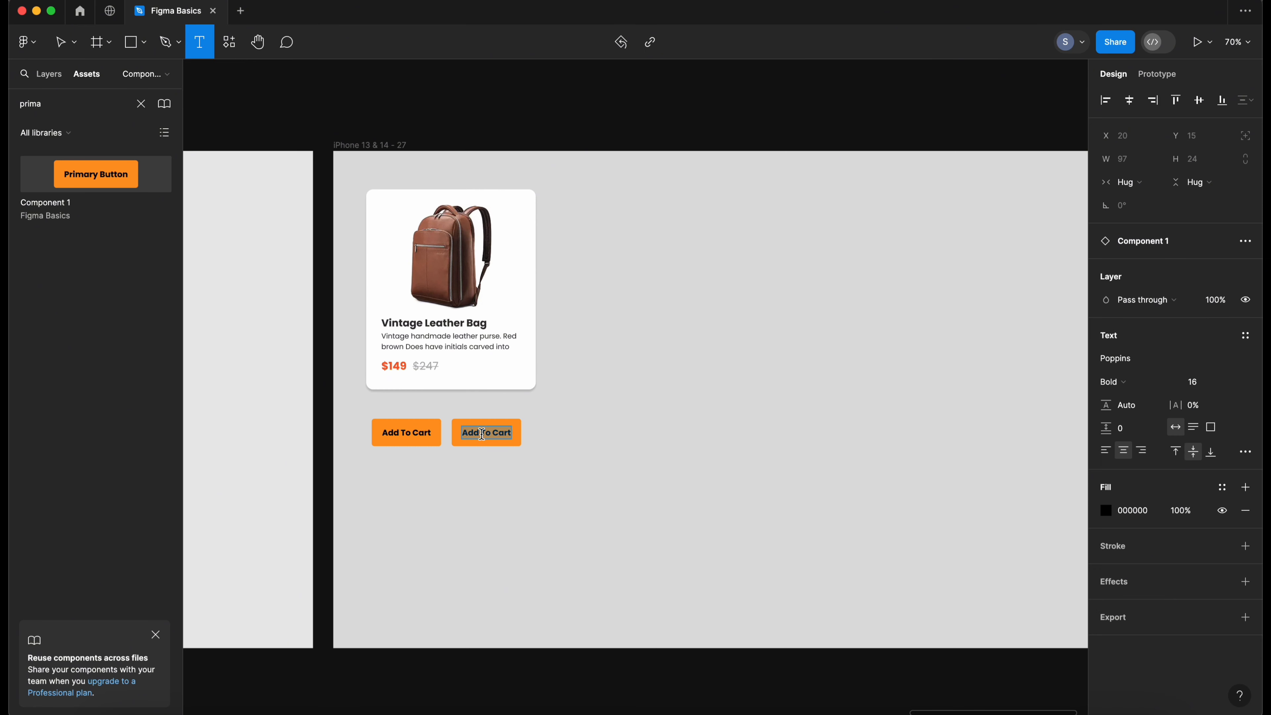
text(Buy Now)
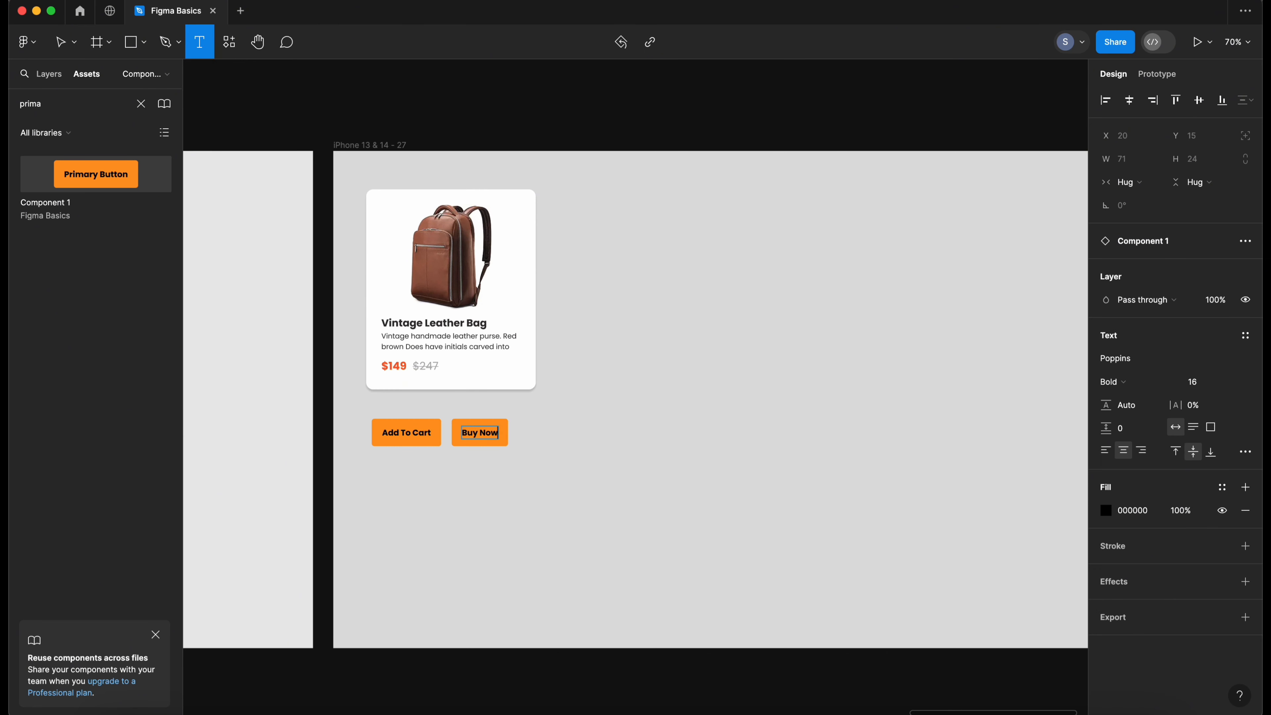
key(Escape)
click(528, 459)
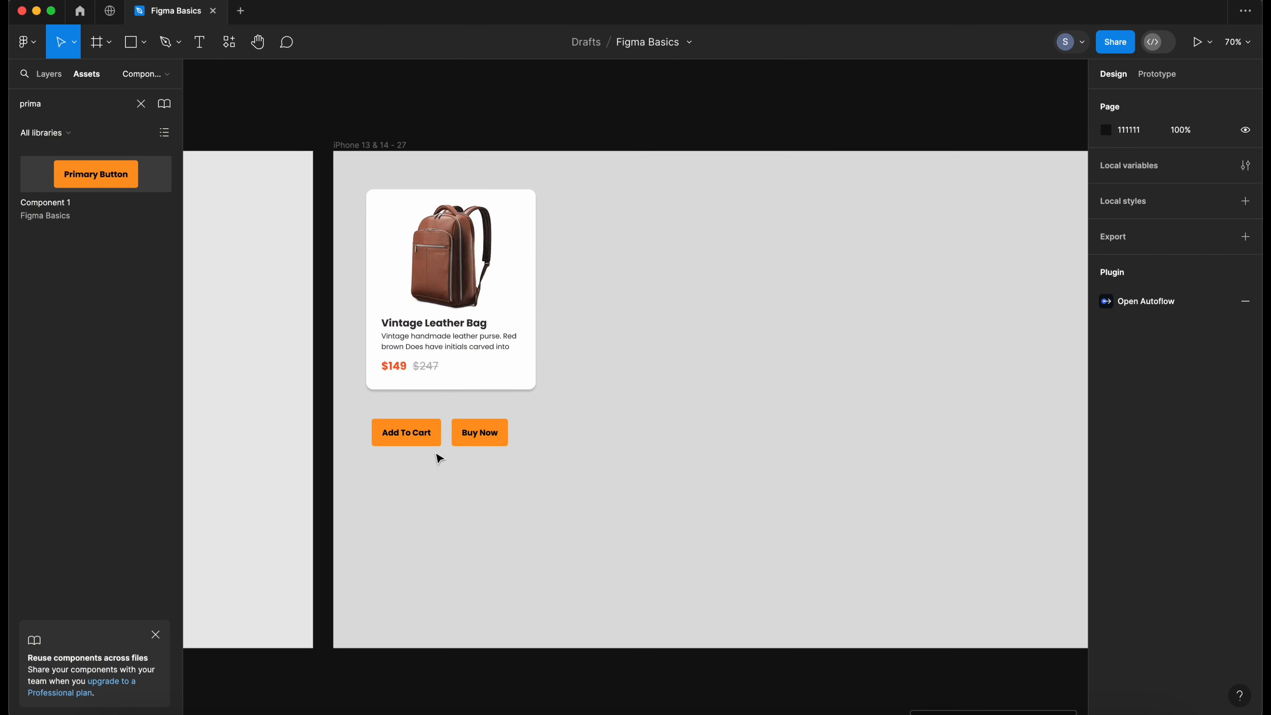
- Switch the Add To Cart button's Type variant to secondary
click(423, 439)
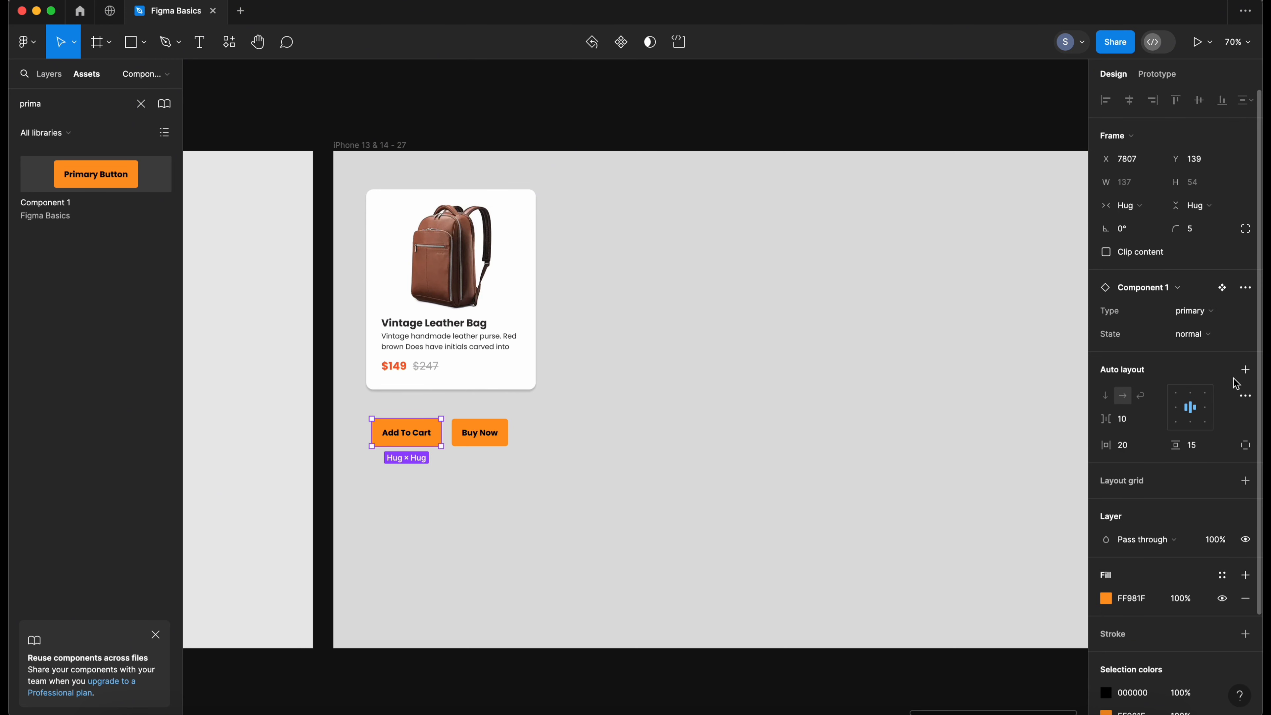
click(1222, 313)
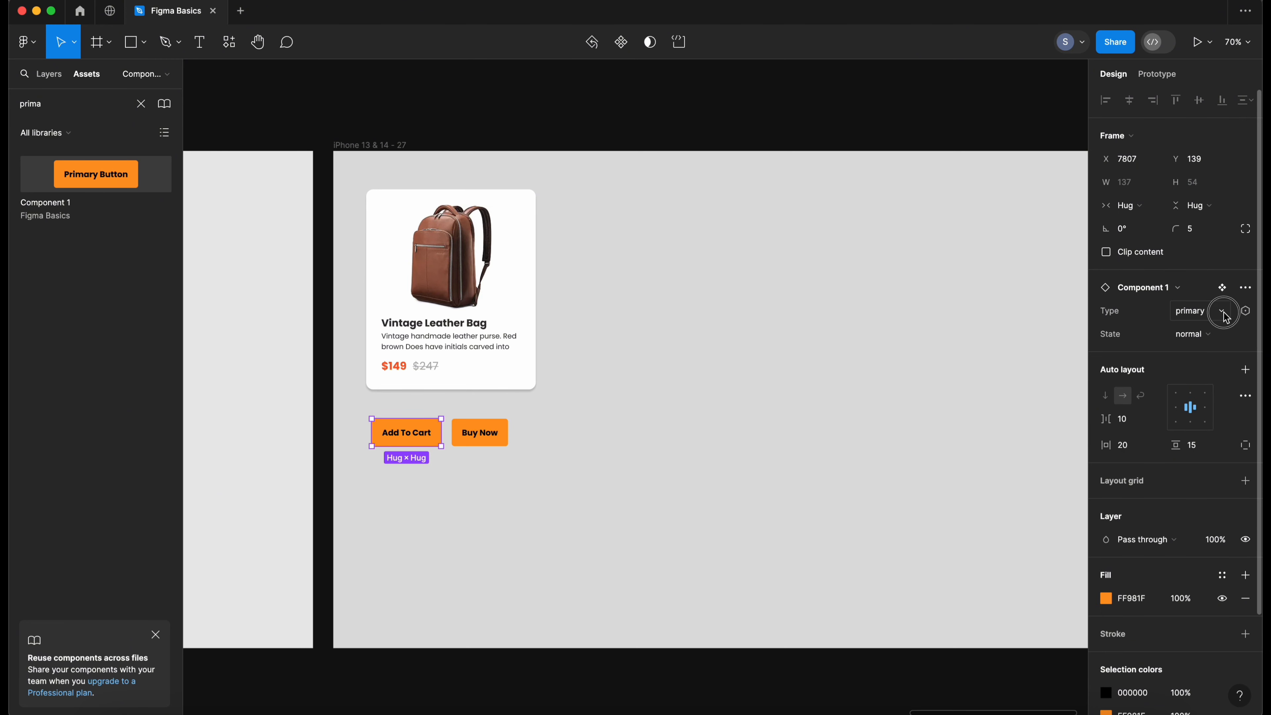
click(1206, 279)
click(1214, 315)
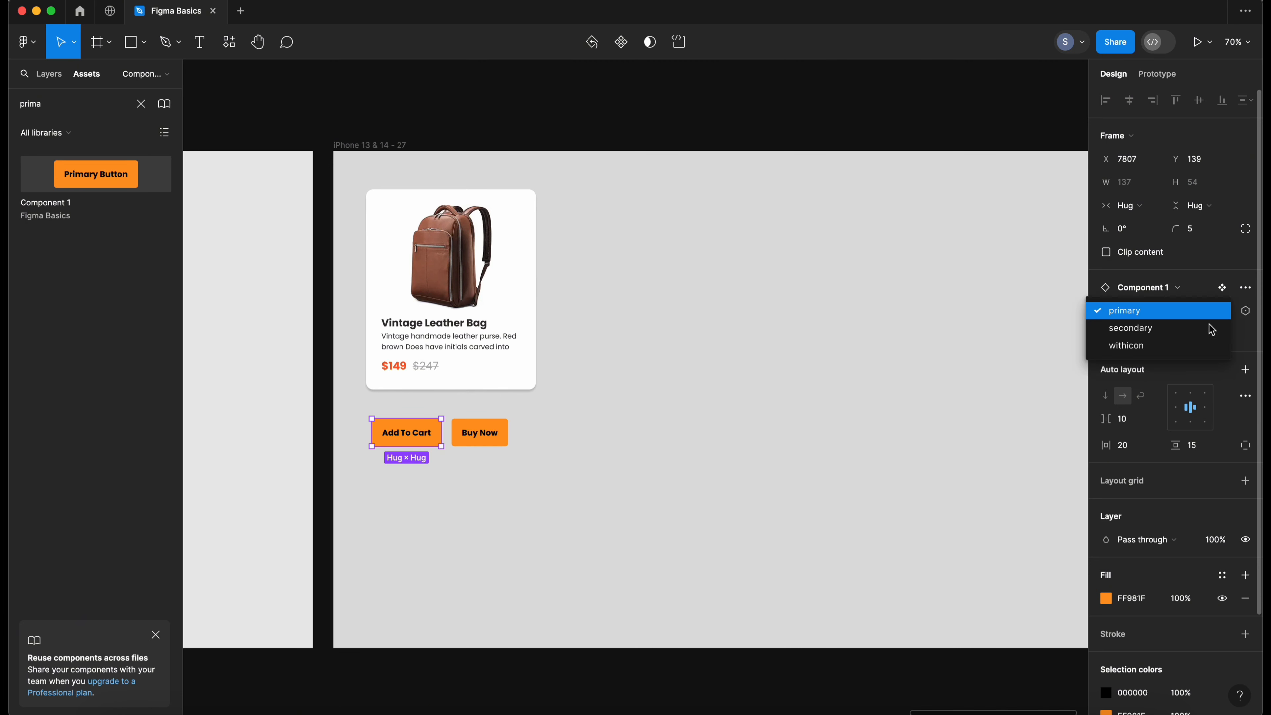
click(1178, 334)
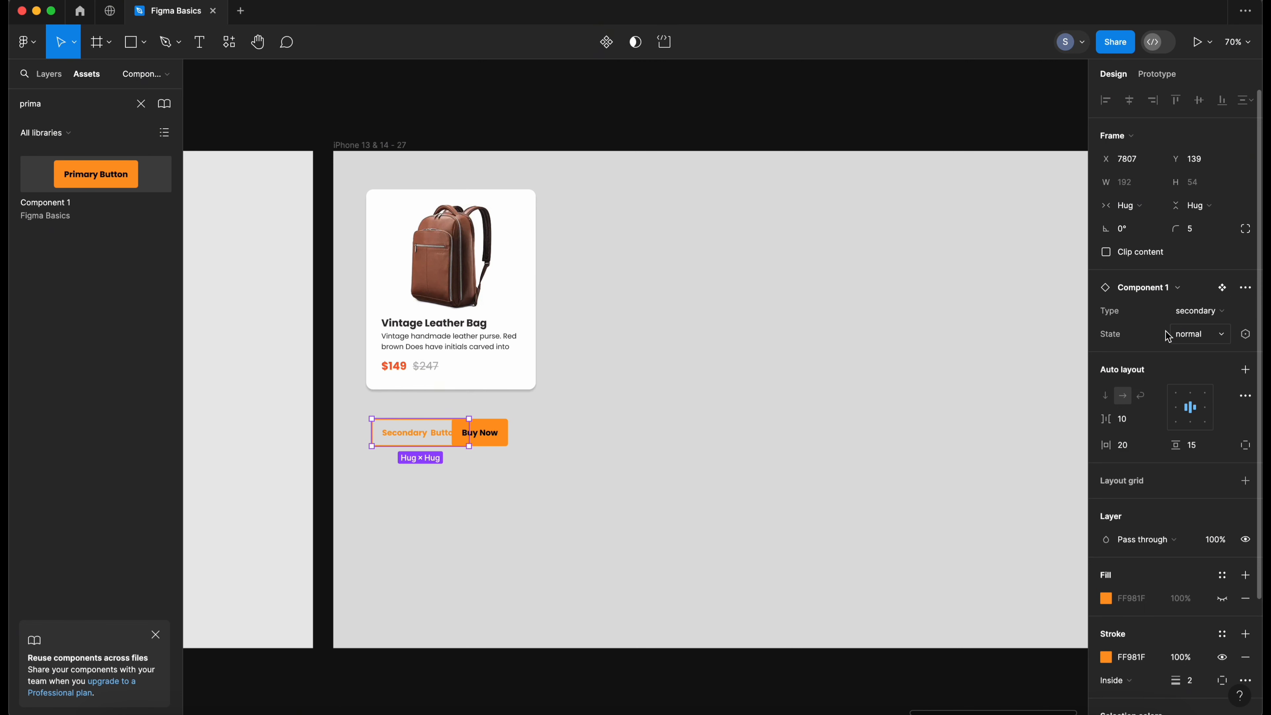
- Set the secondary button's label back to Add To Cart
click(548, 456)
key(t)
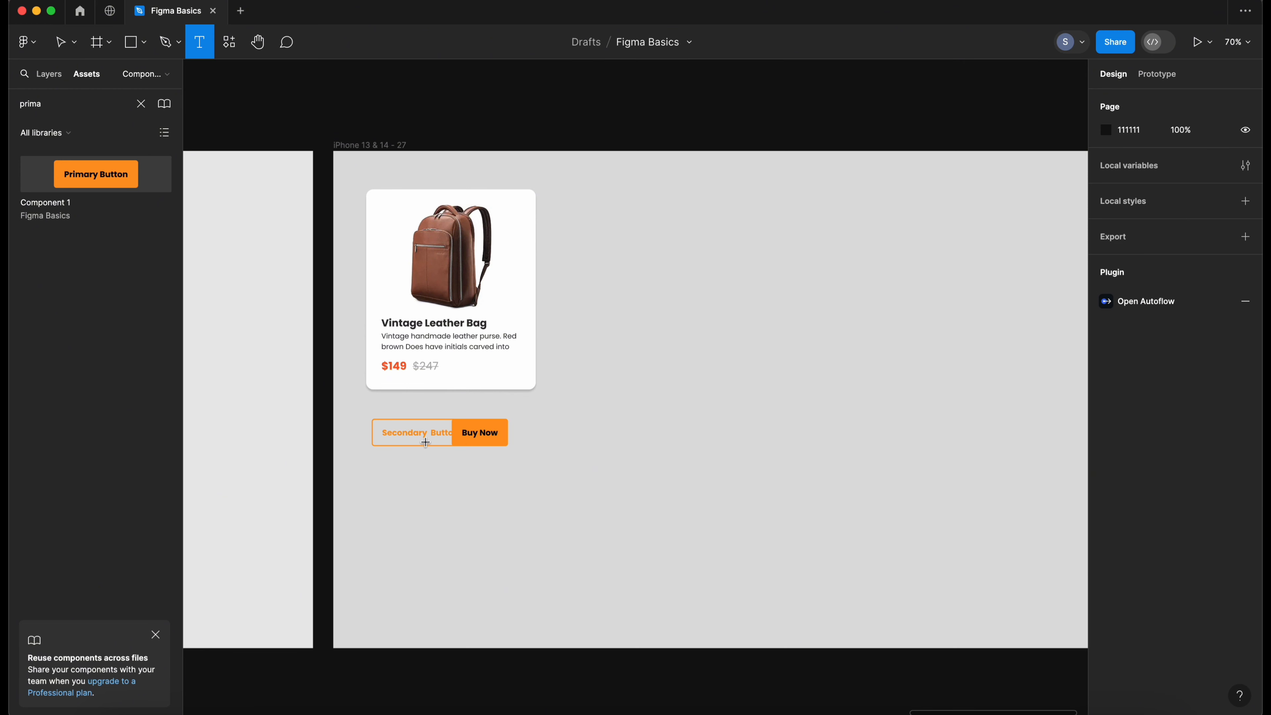
click(417, 435)
key(super+a)
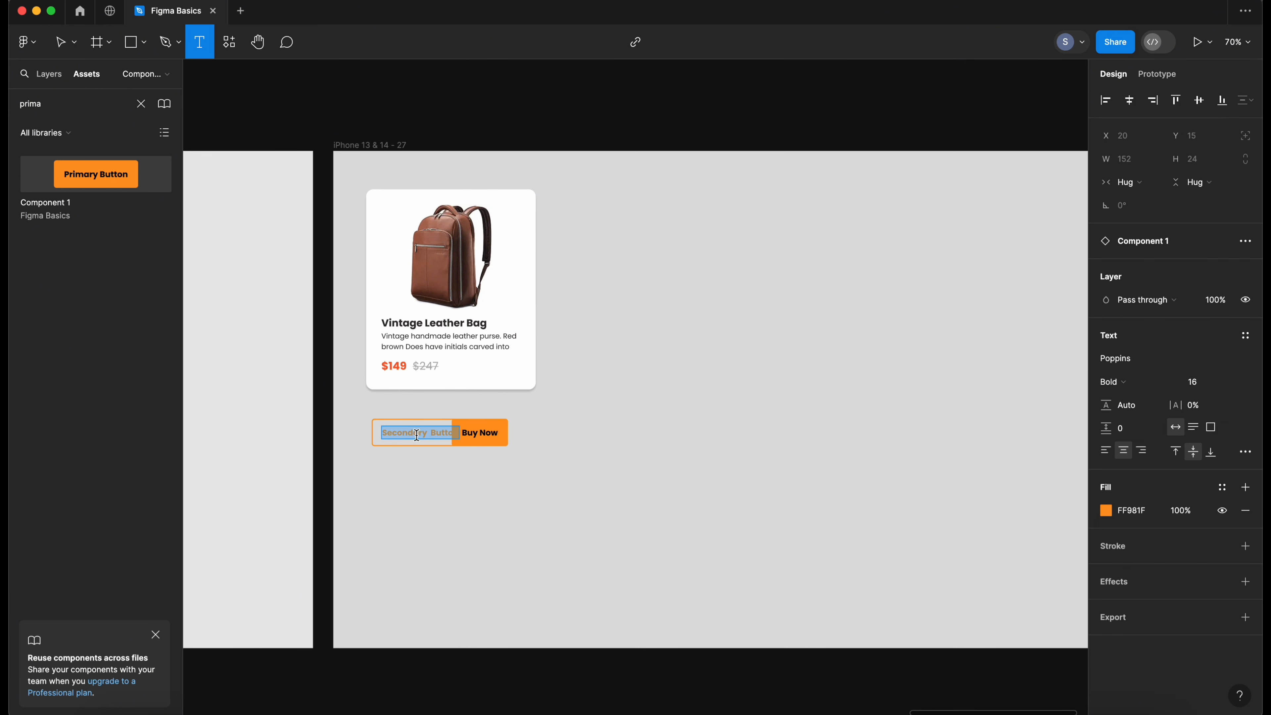
text(Add To)
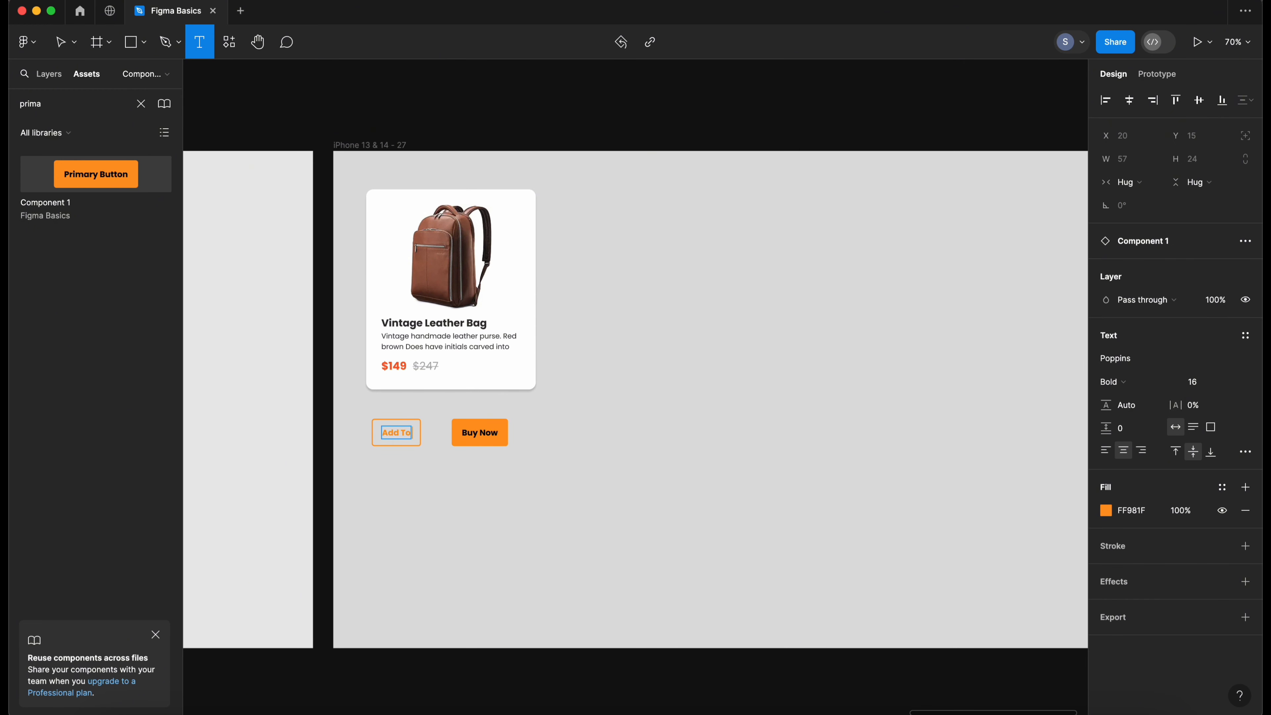
text( Cart)
key(Escape)
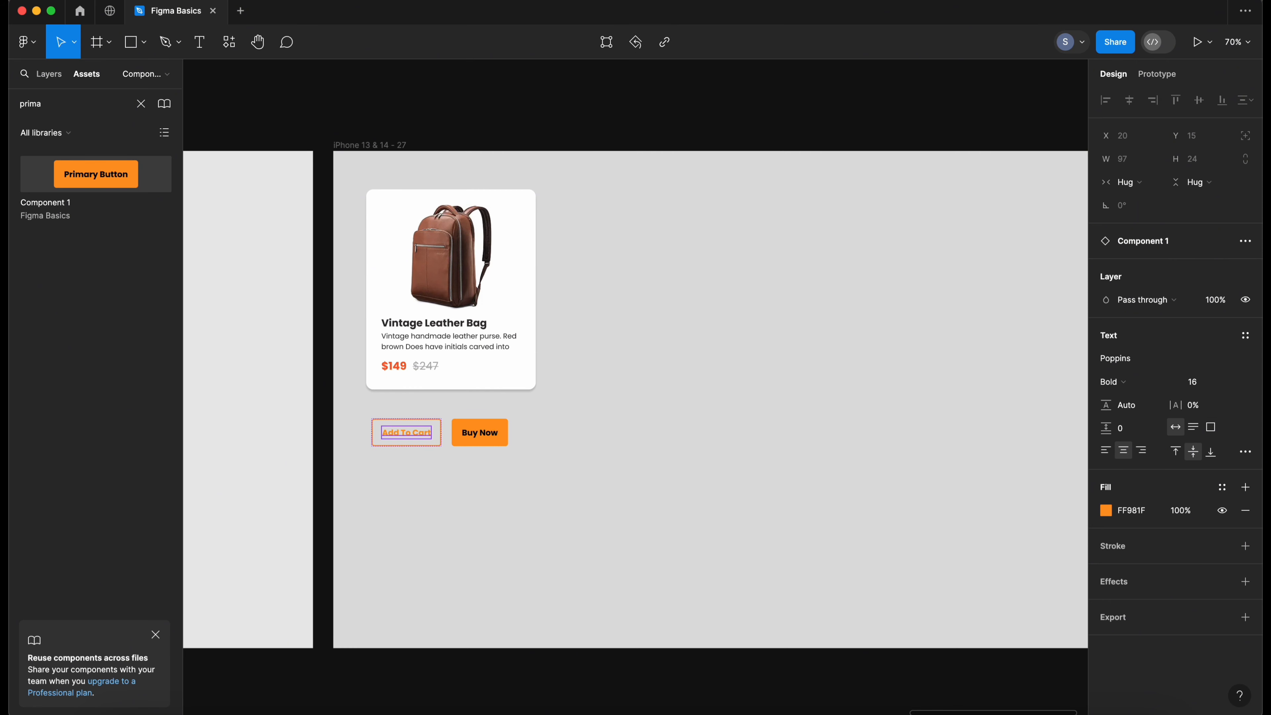
click(501, 477)
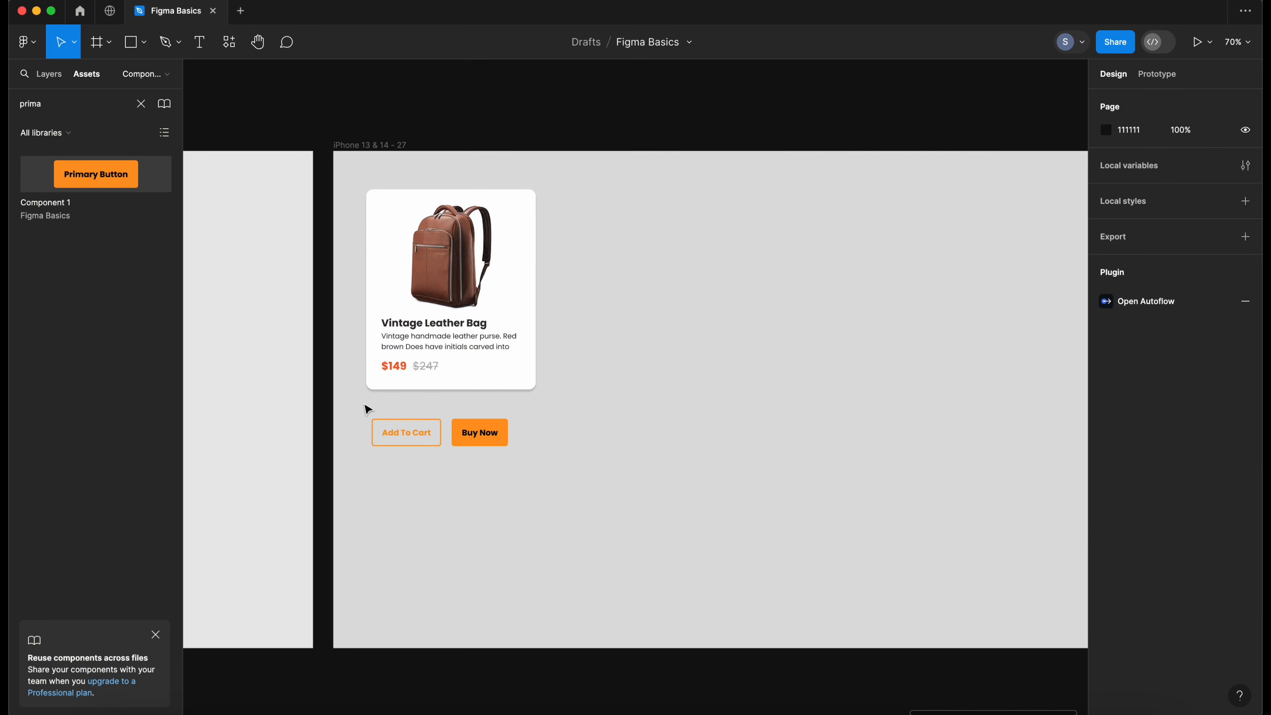
- Wrap both buttons in an auto layout frame and move it into the product card below the price
drag(366, 409, 553, 467)
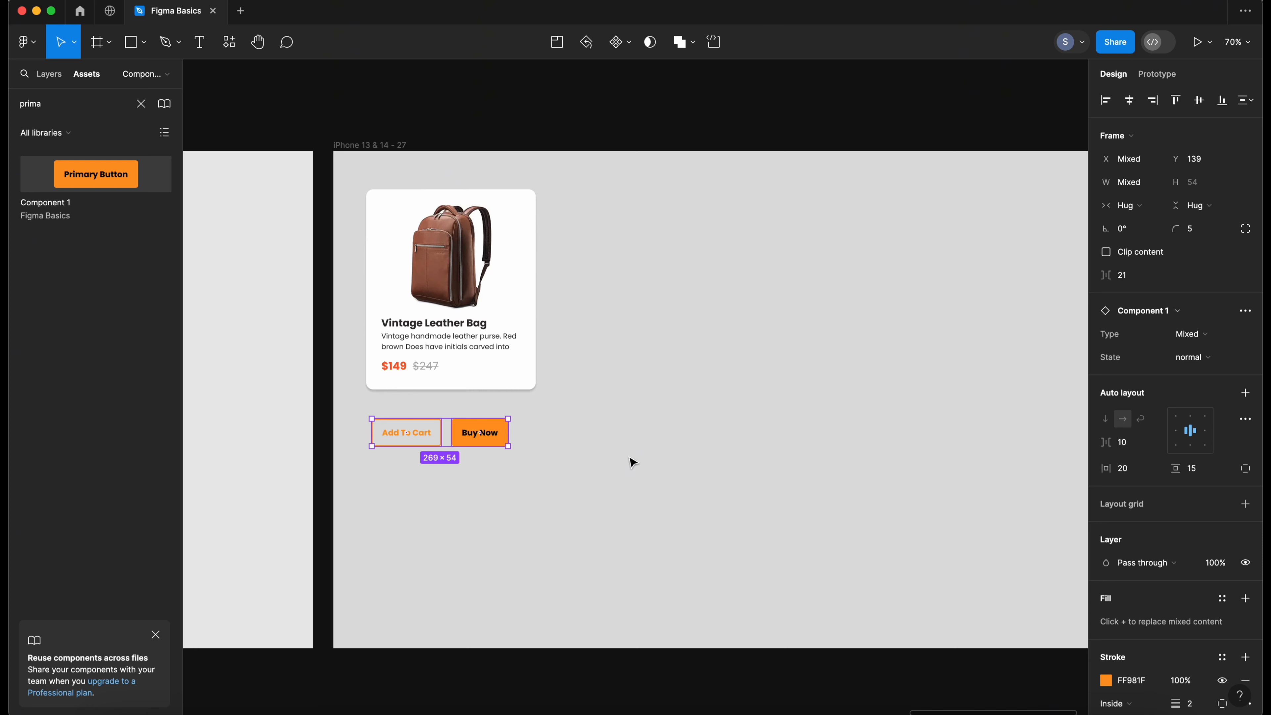
click(1245, 393)
click(559, 466)
click(393, 418)
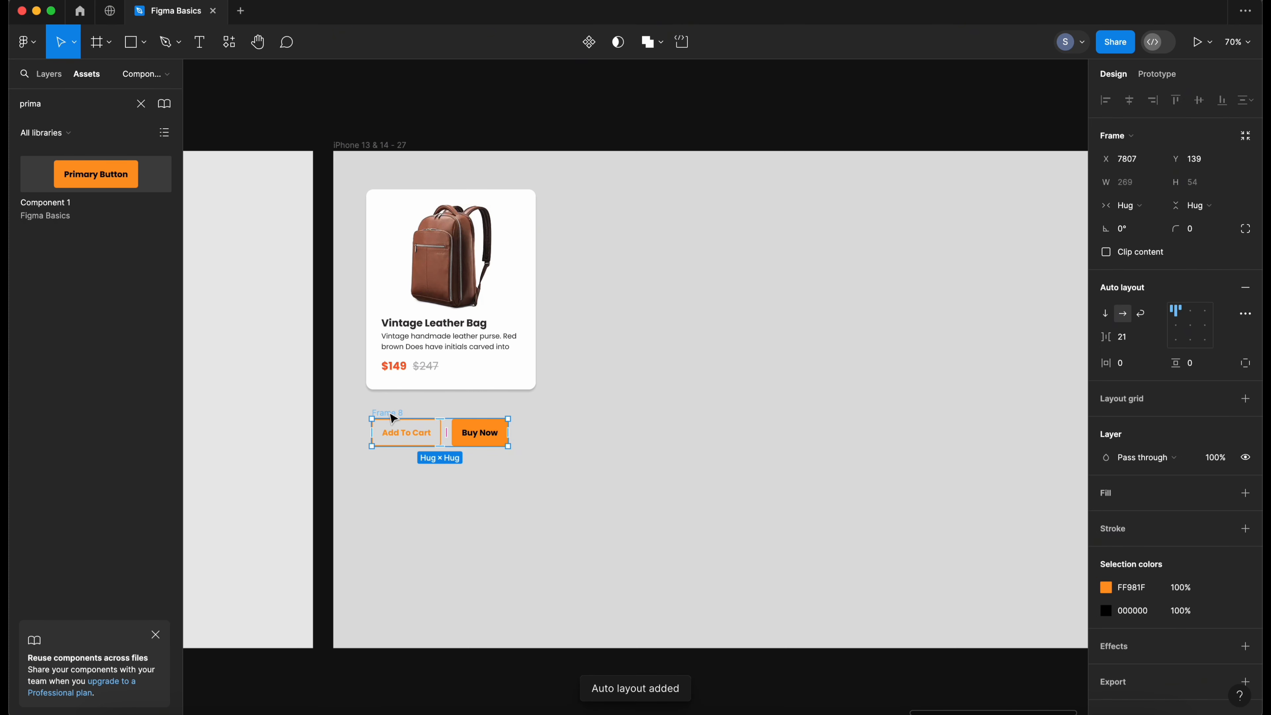
mouse_move(393, 418)
mouse_down()
mouse_move(395, 369)
mouse_move(409, 398)
mouse_up()
click(550, 468)
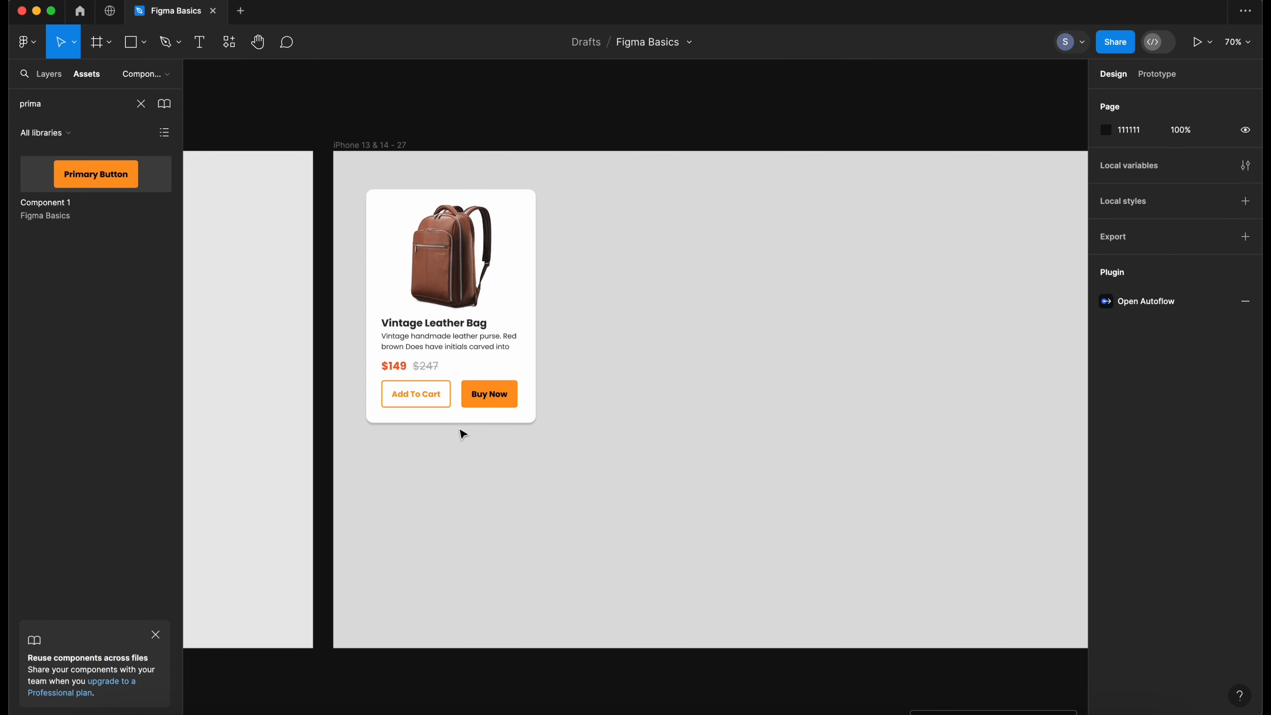
- Set the Add To Cart button's width to Fill container
double_click(439, 403)
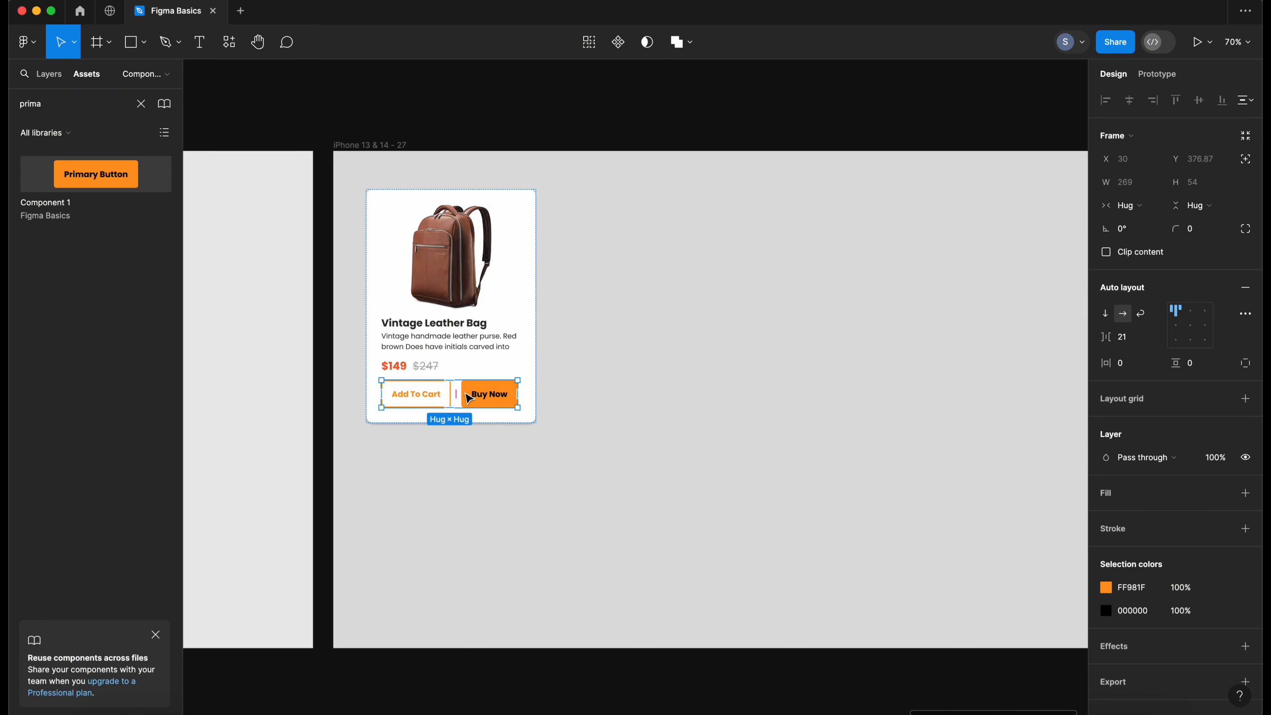
scroll(401, 400, right, 2)
scroll(380, 401, up, 1)
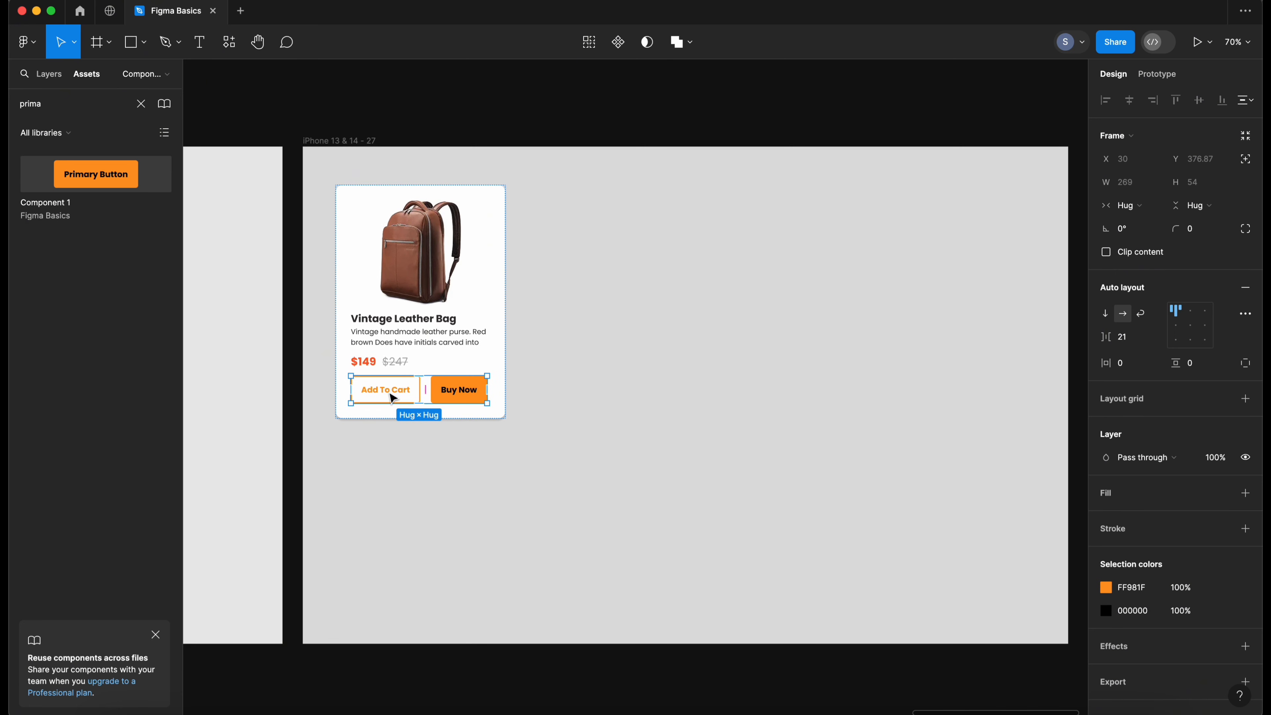
click(393, 398)
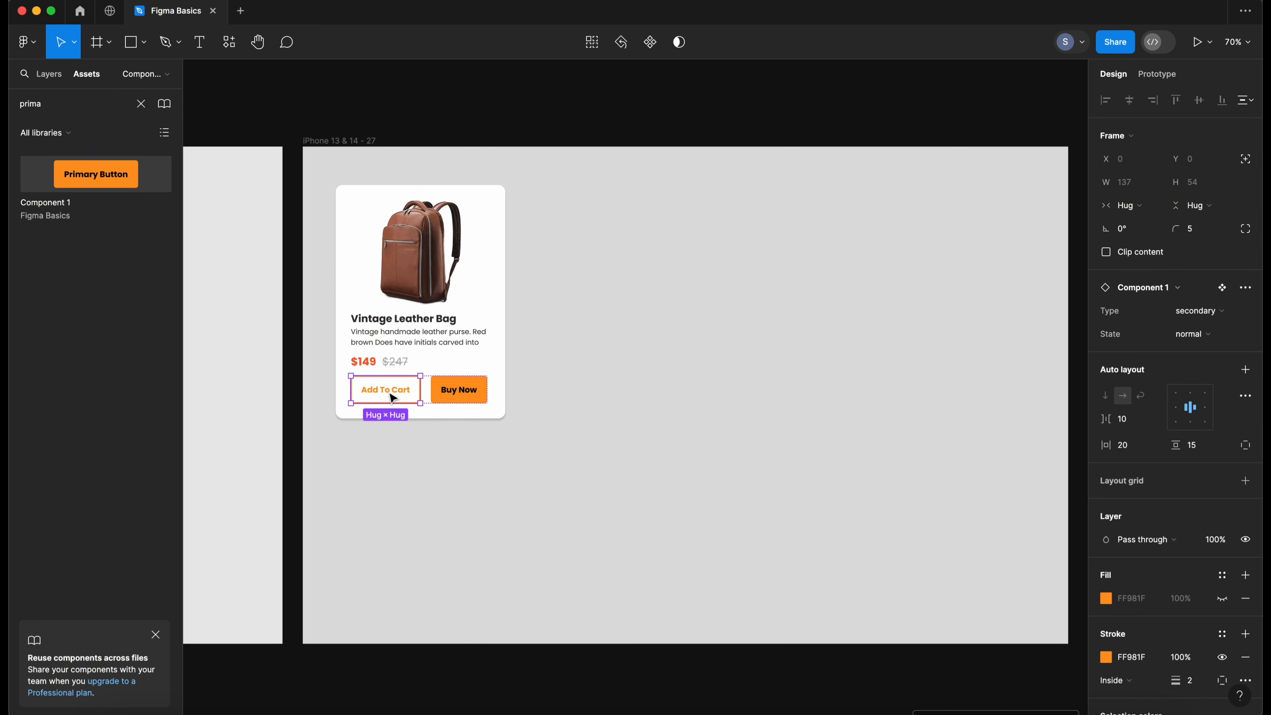
click(1154, 207)
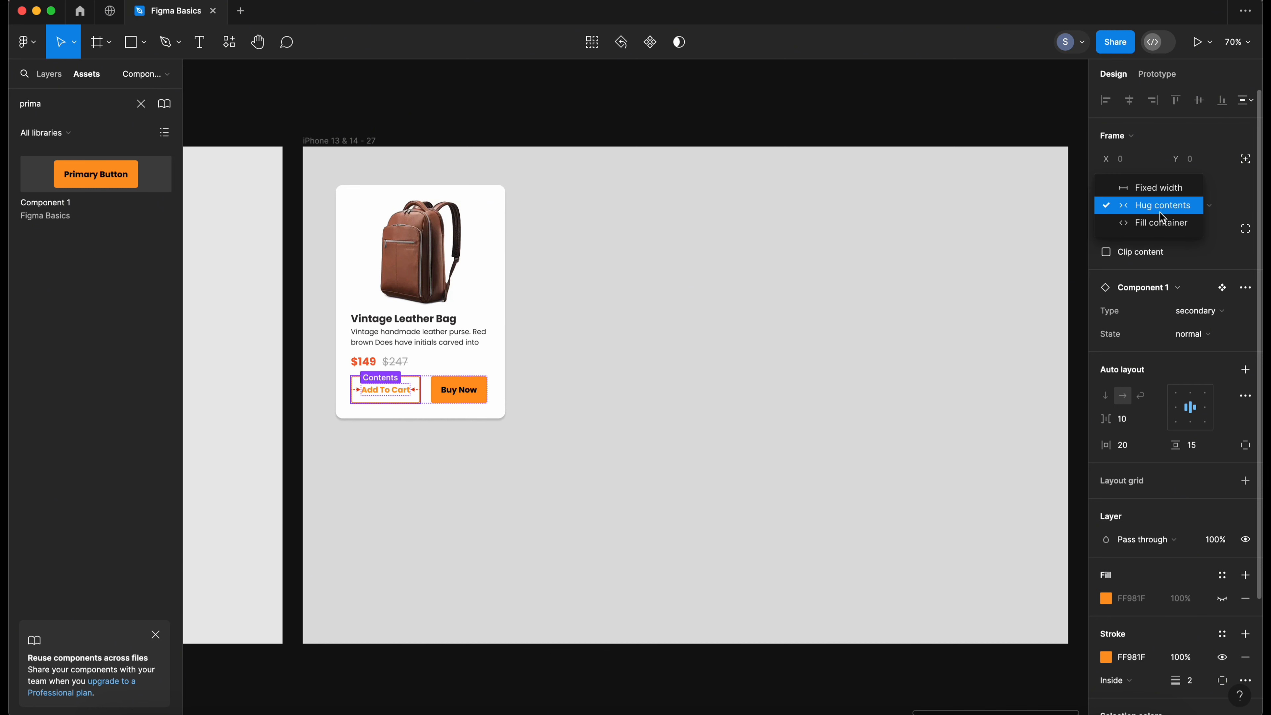
click(1170, 224)
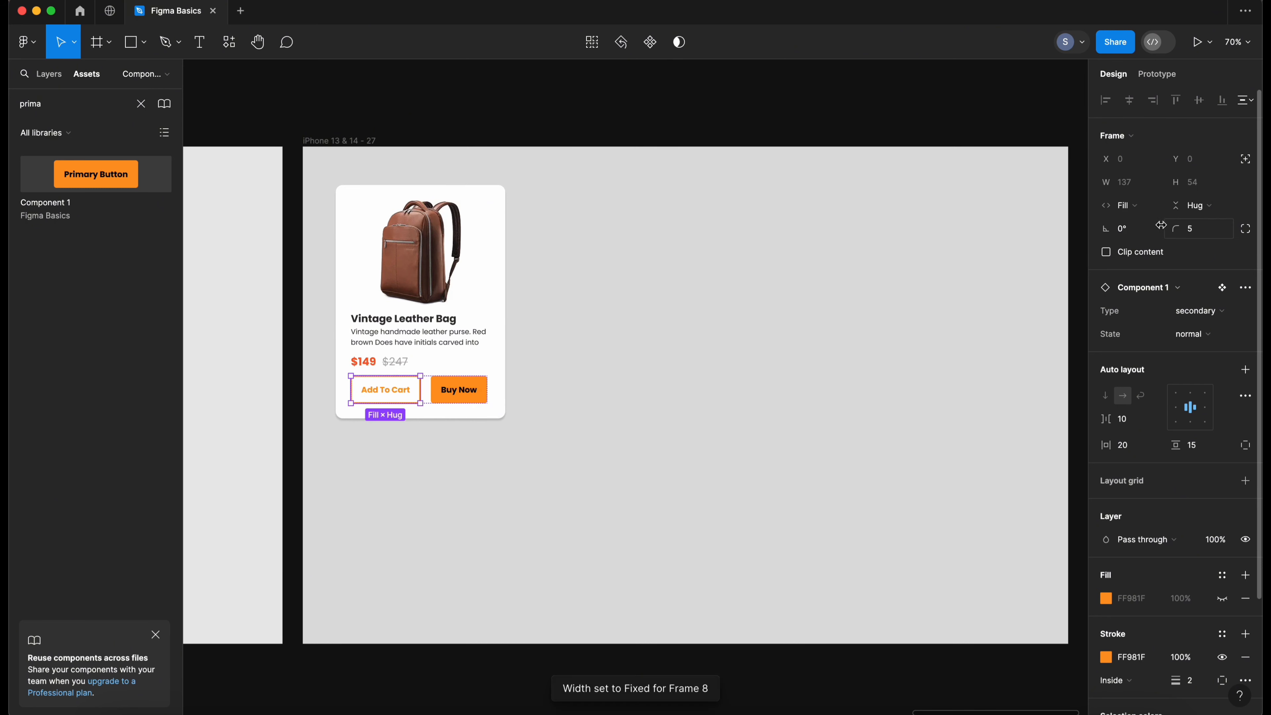
- Set the Buy Now button's width to Fill container
click(464, 398)
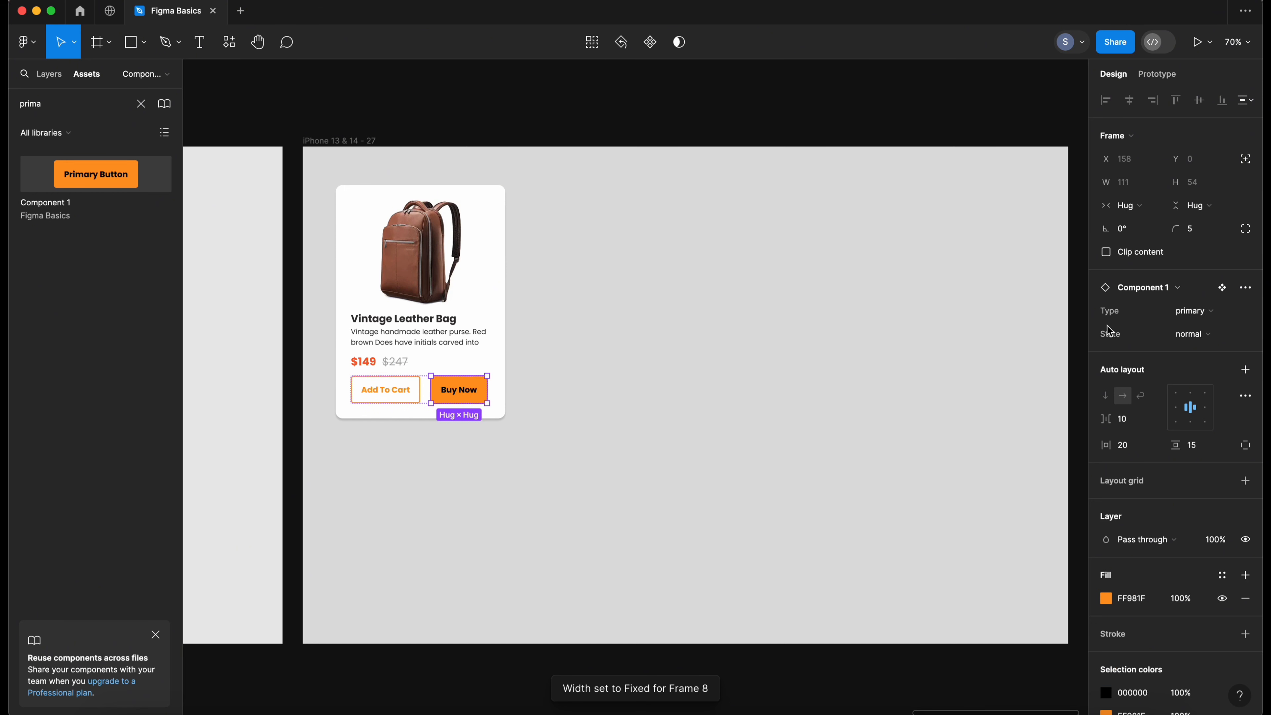
click(1130, 205)
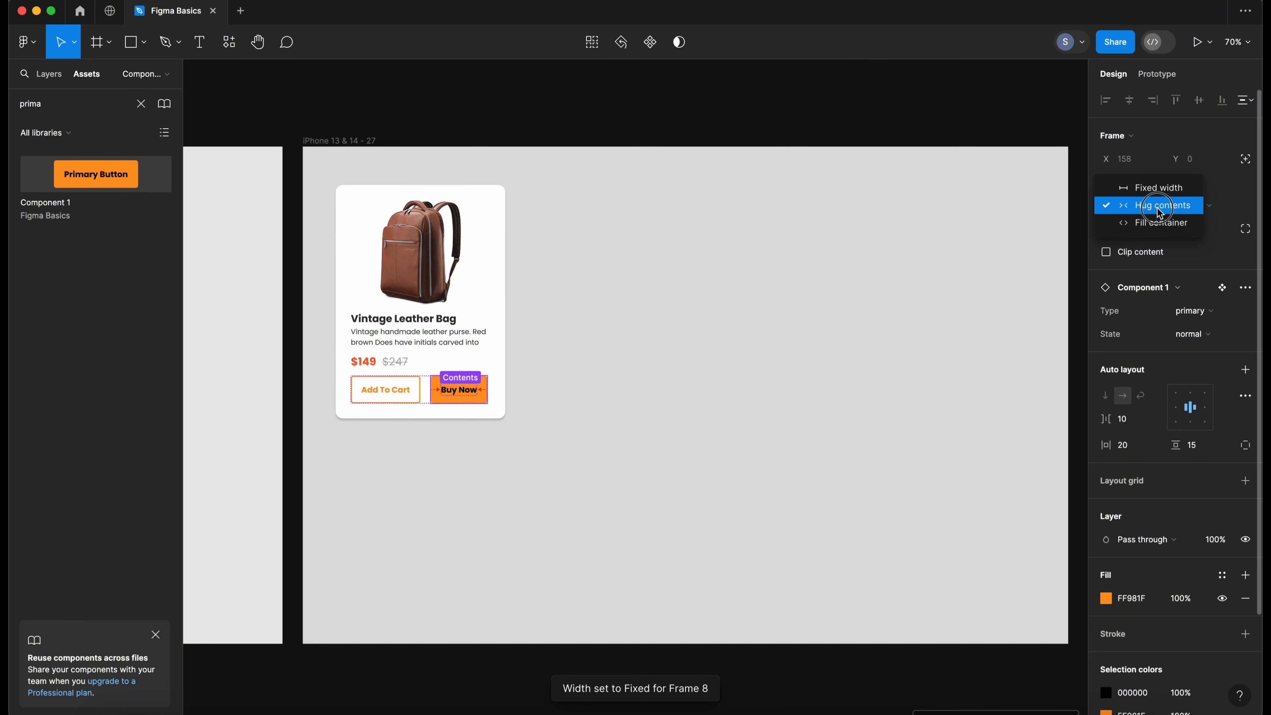
click(1154, 225)
click(603, 425)
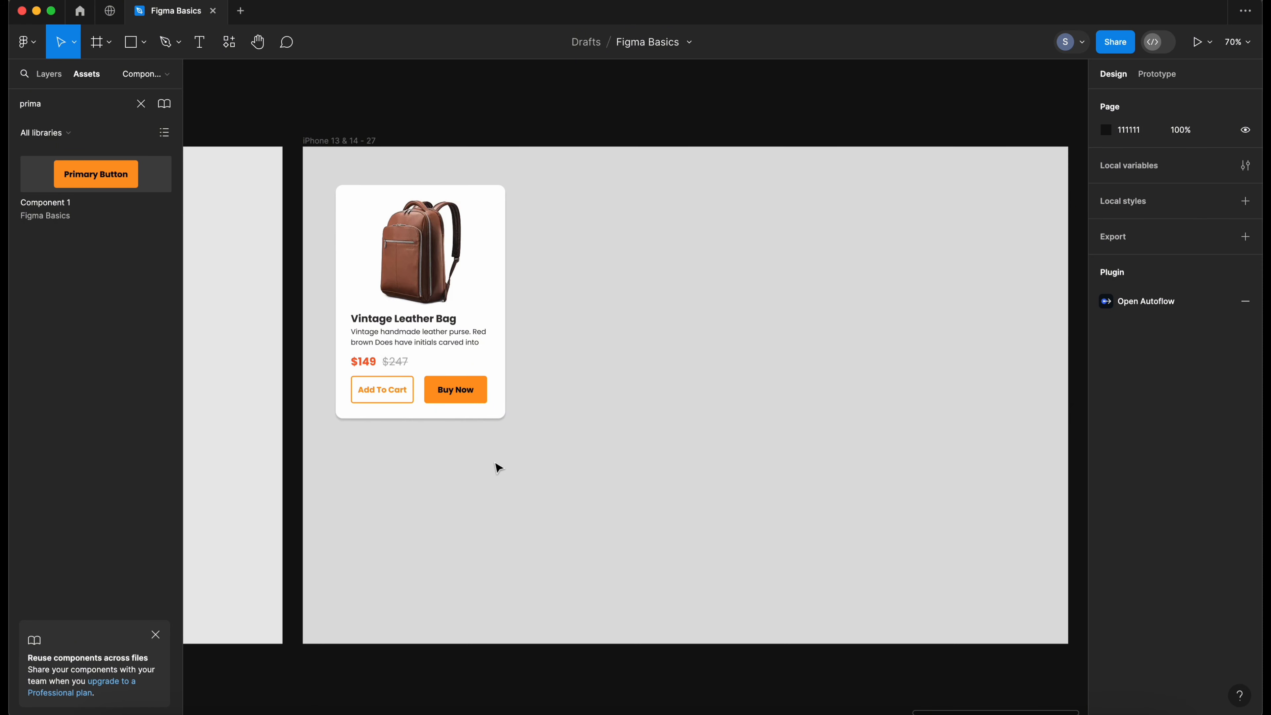
- Select the product card frame
scroll(495, 463, up, 2)
click(454, 407)
drag(586, 433, 579, 369)
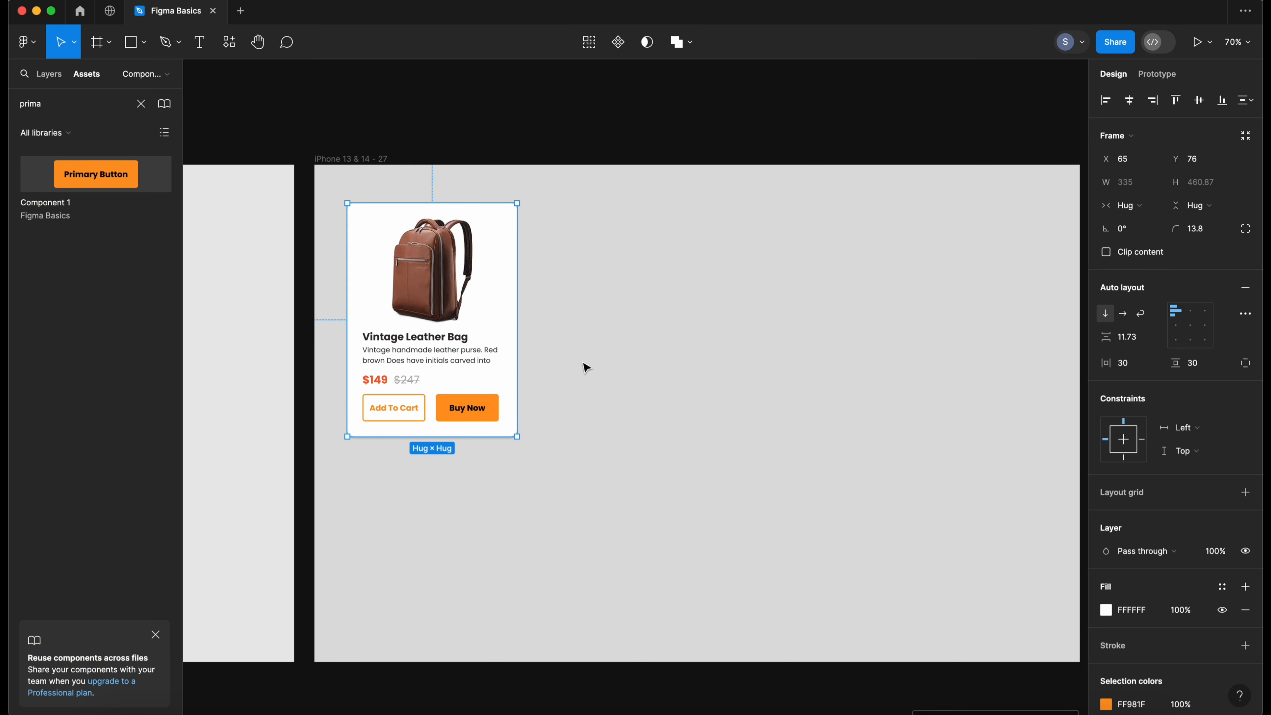
- Convert the product card into a component
scroll(585, 370, down, 1)
click(584, 299)
click(460, 278)
mouse_move(427, 323)
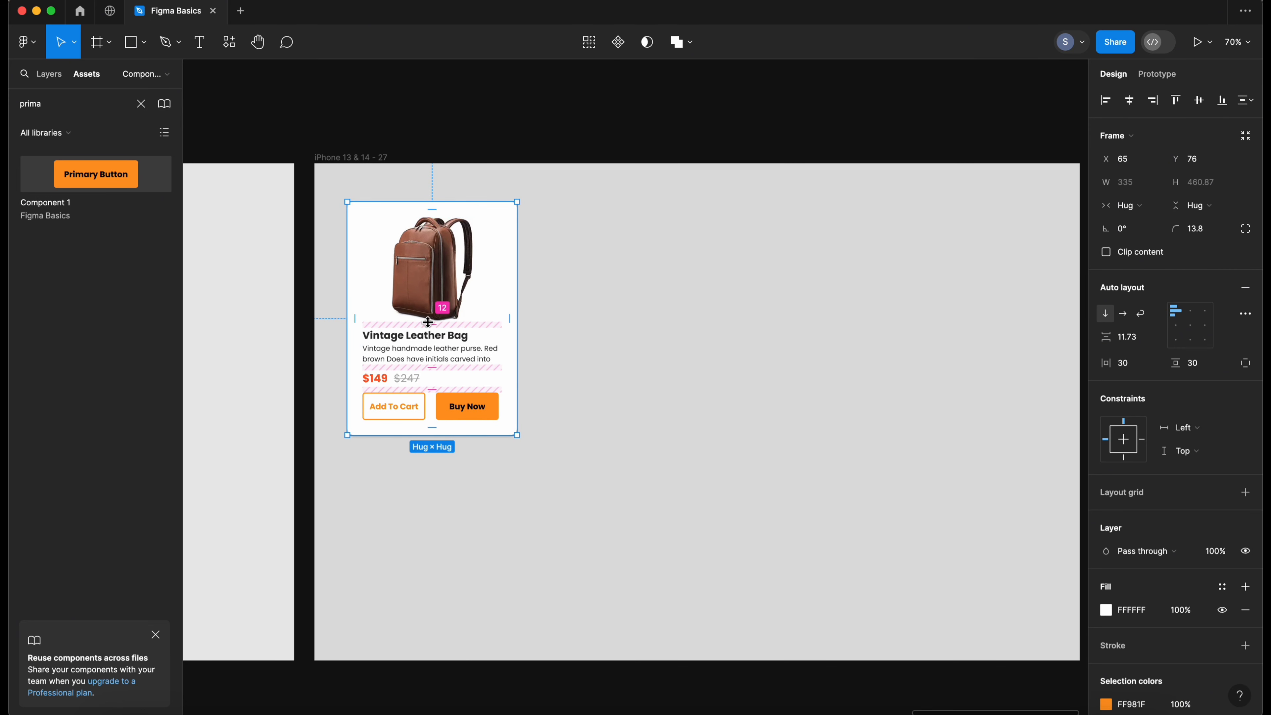
click(623, 50)
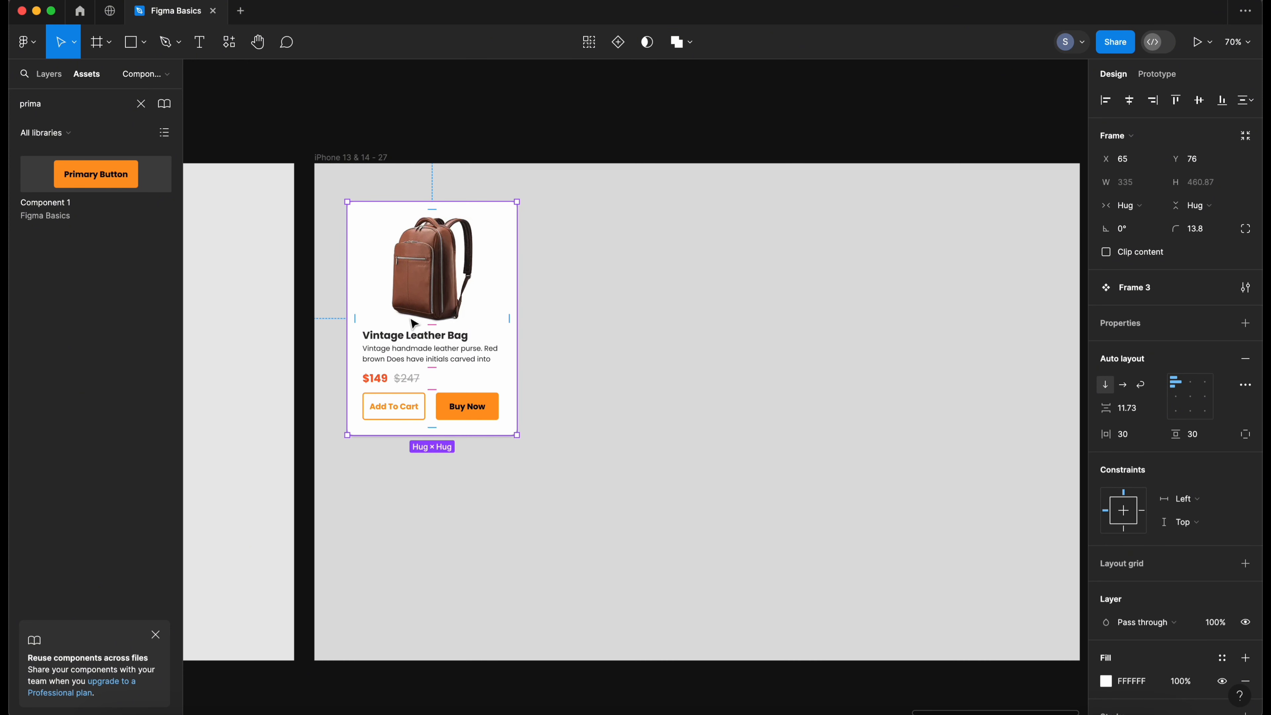
- Duplicate the product card component and place the copy beside the original
click(396, 406)
click(576, 403)
drag(575, 314, 367, 483)
drag(434, 308, 620, 308)
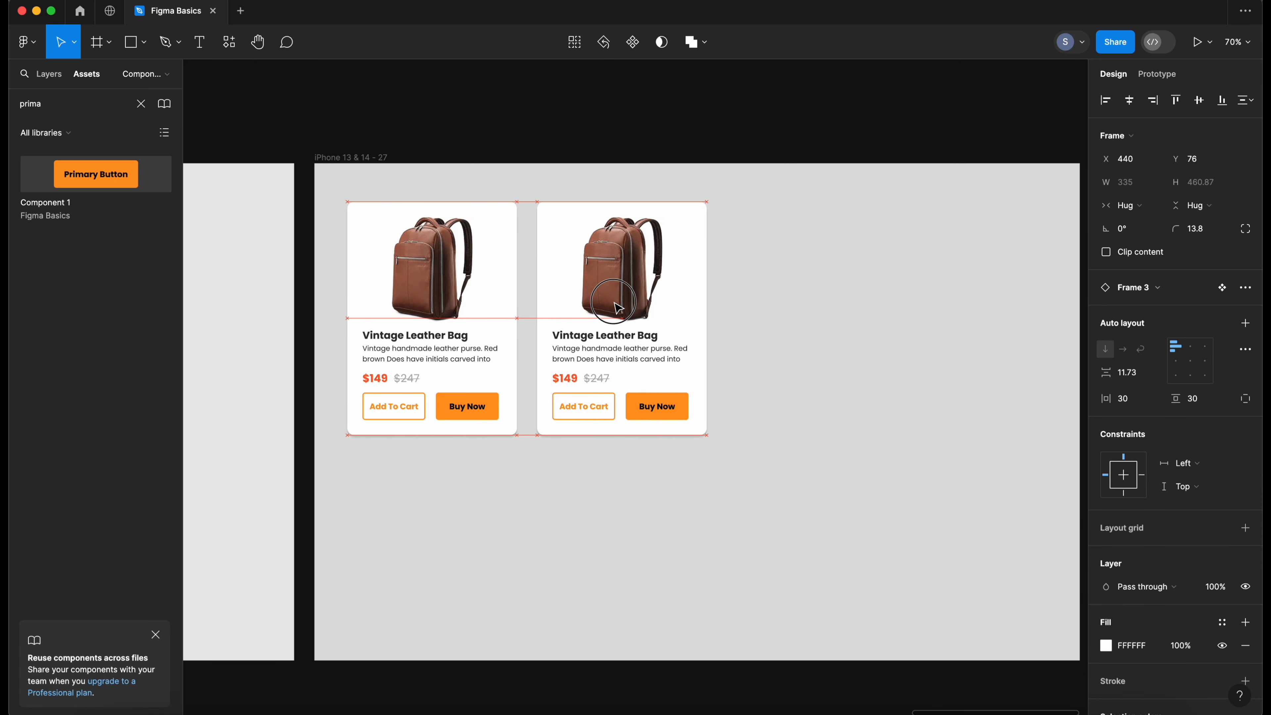
- Select both product cards and wrap them in a horizontal auto layout frame
click(732, 321)
drag(752, 252, 402, 446)
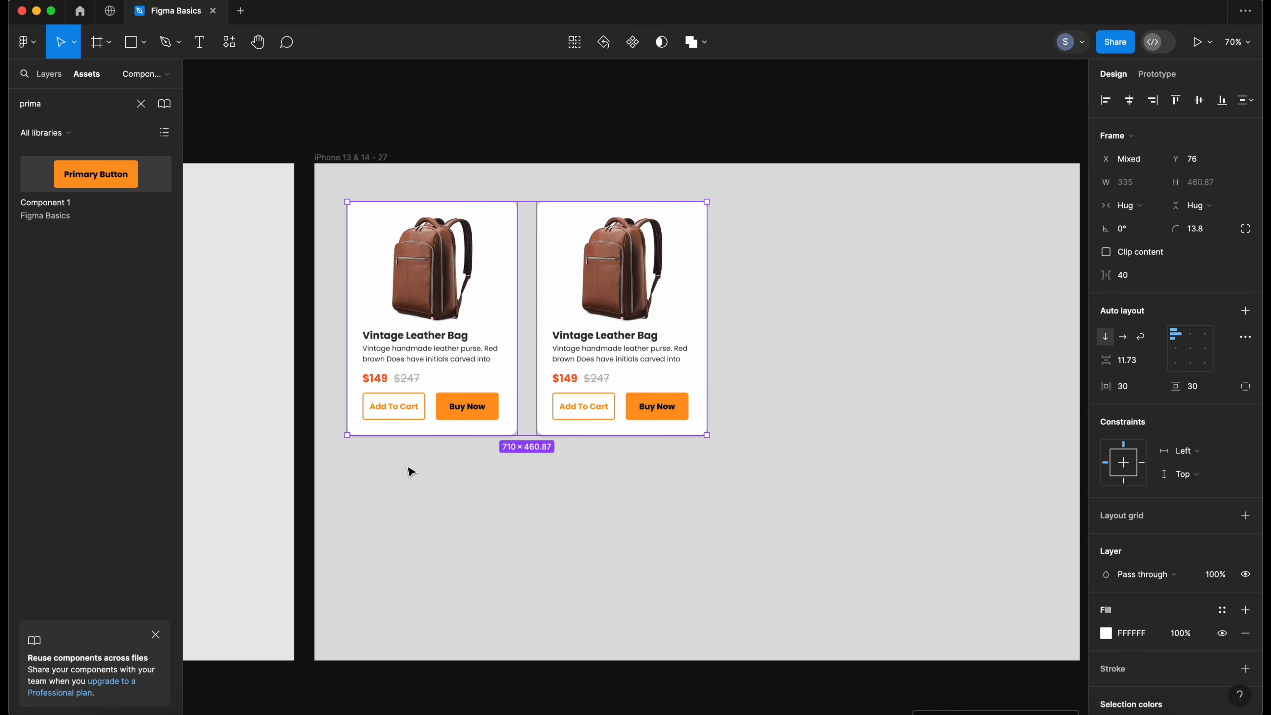
key(shift+a)
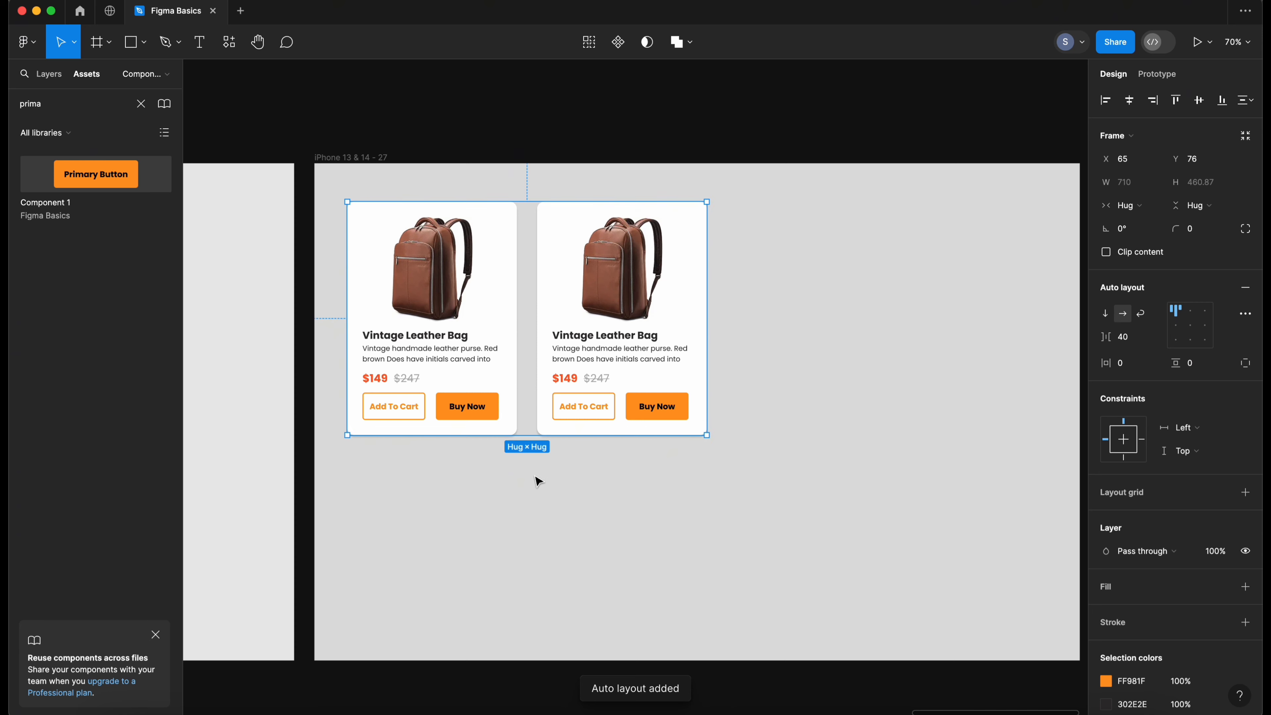
key(Escape)
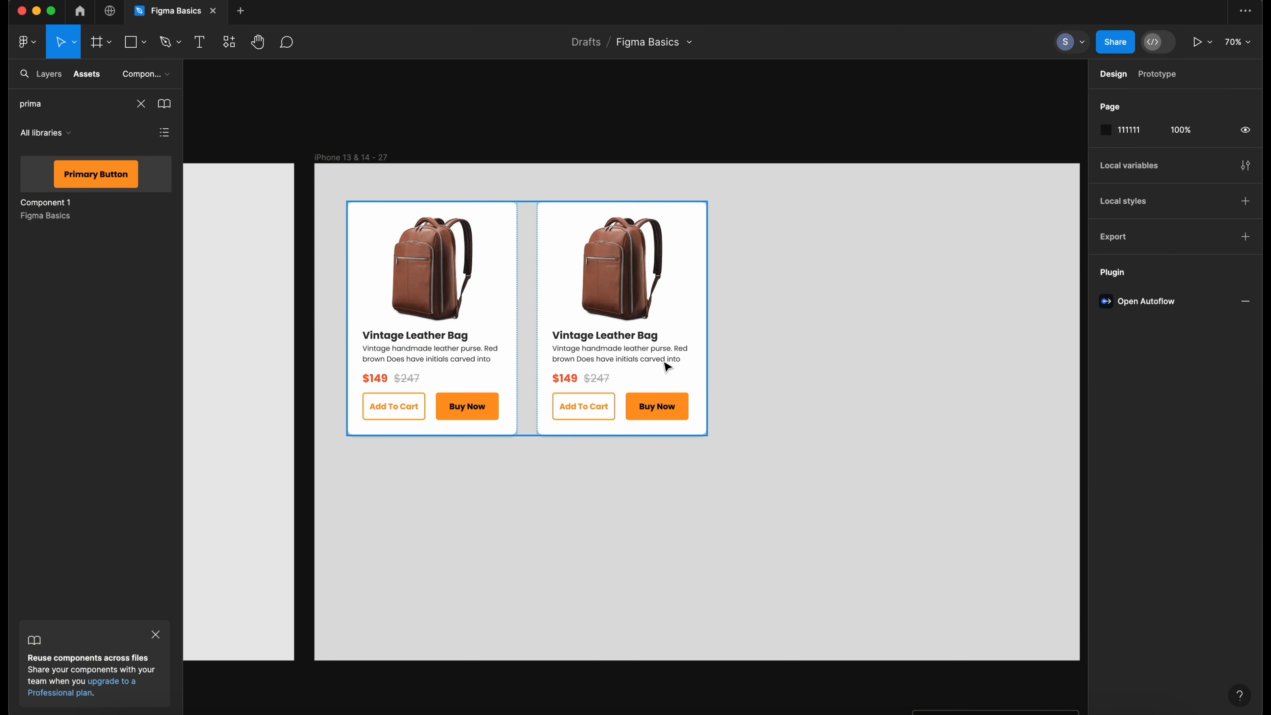
- Duplicate the second product card twice to make a row of four cards
double_click(662, 361)
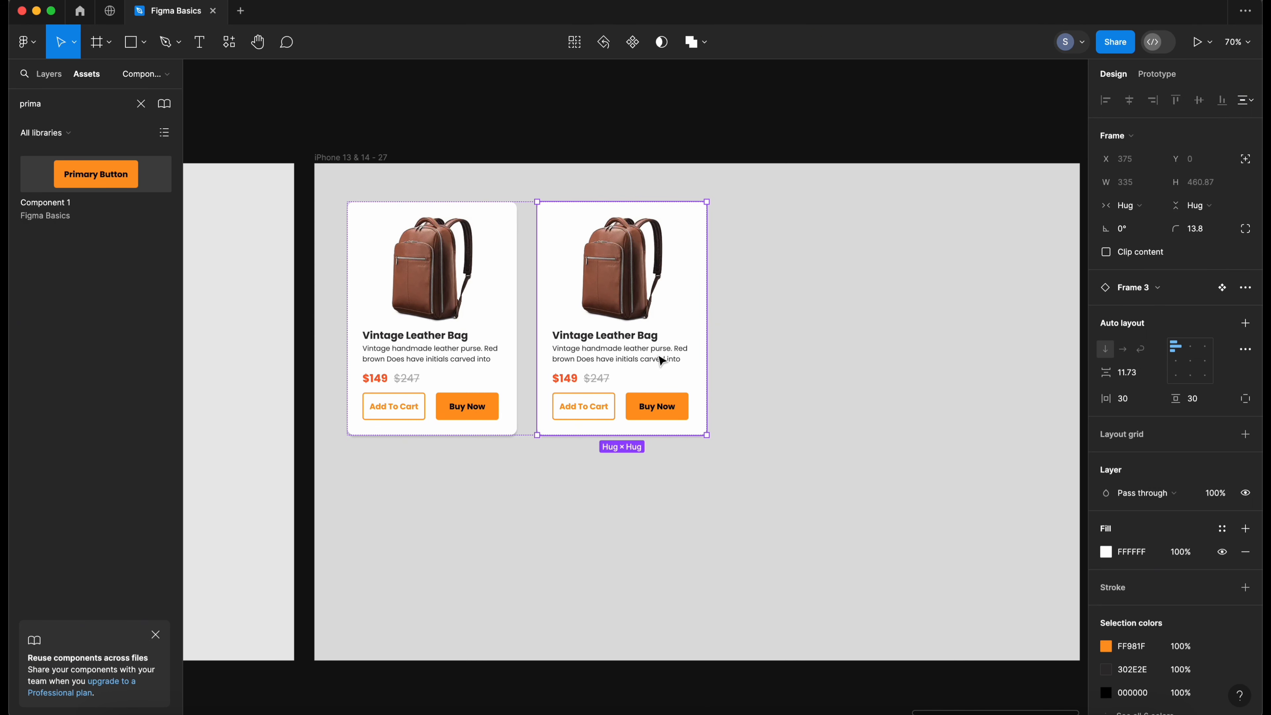
key(ctrl+d)
scroll(662, 361, down, 3)
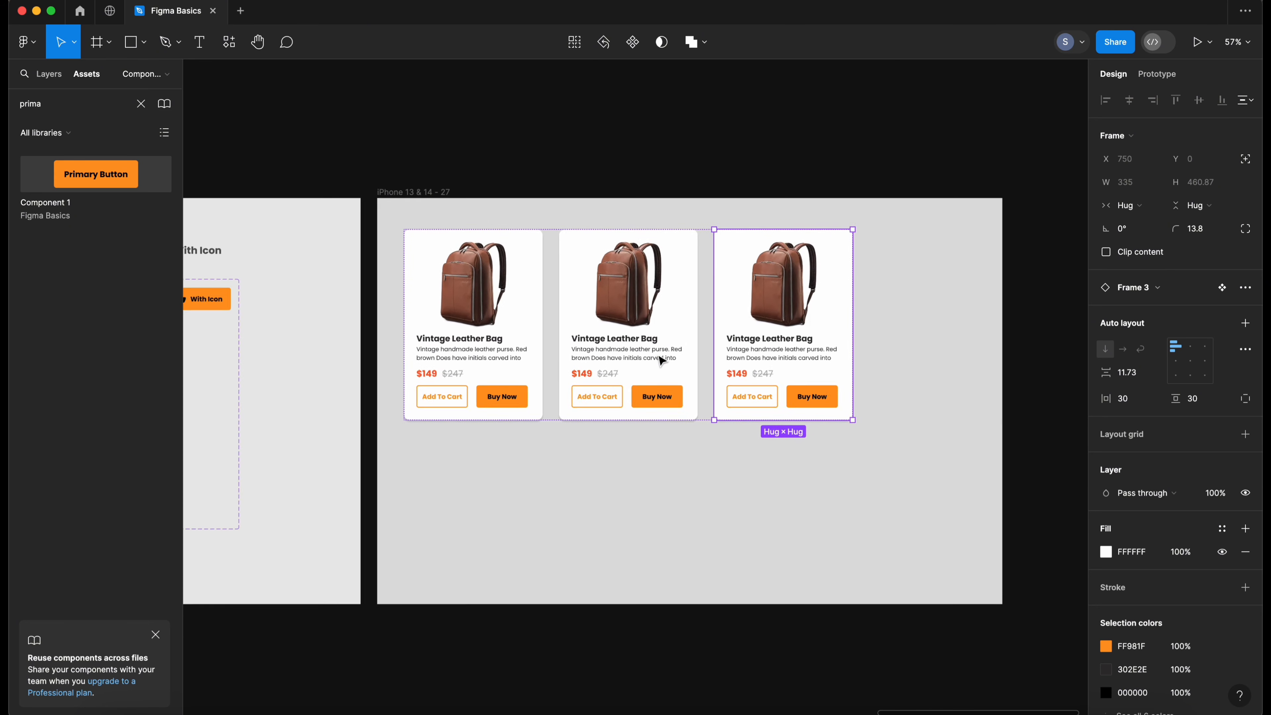
key(ctrl+d)
click(738, 449)
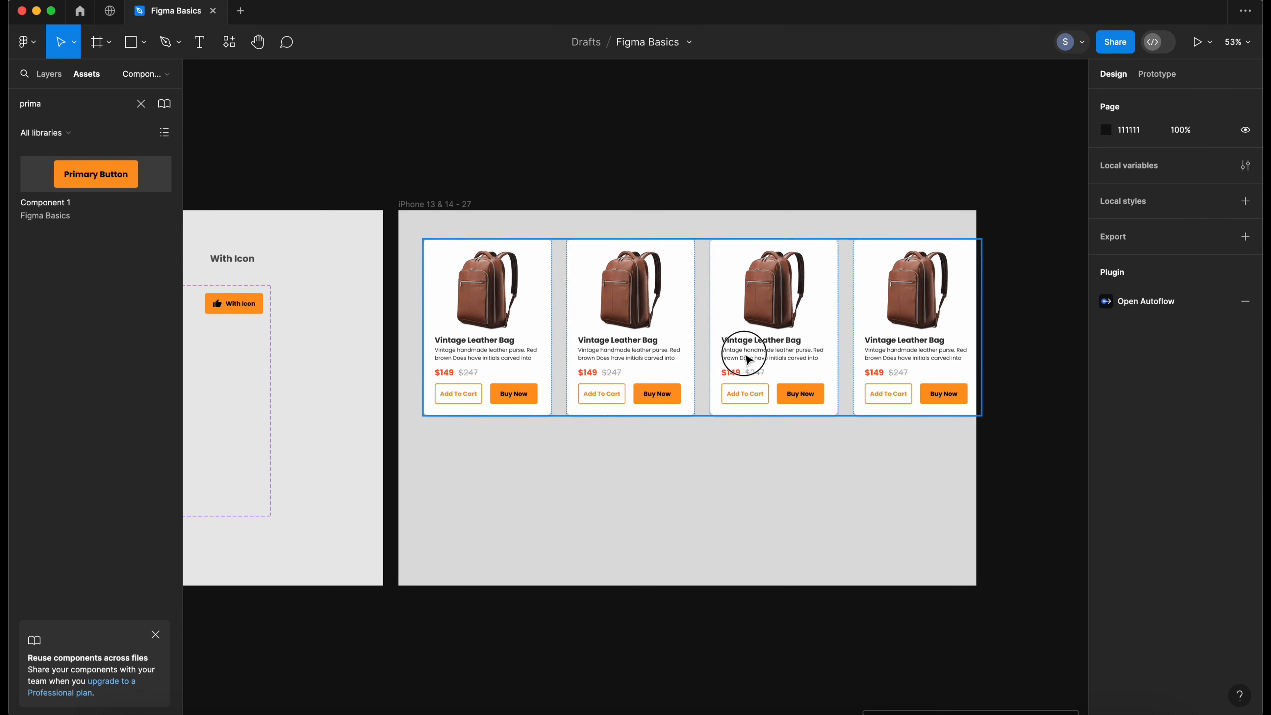
- Widen the iPhone frame to about 1593 px
click(744, 356)
drag(775, 364, 769, 357)
click(580, 187)
click(468, 204)
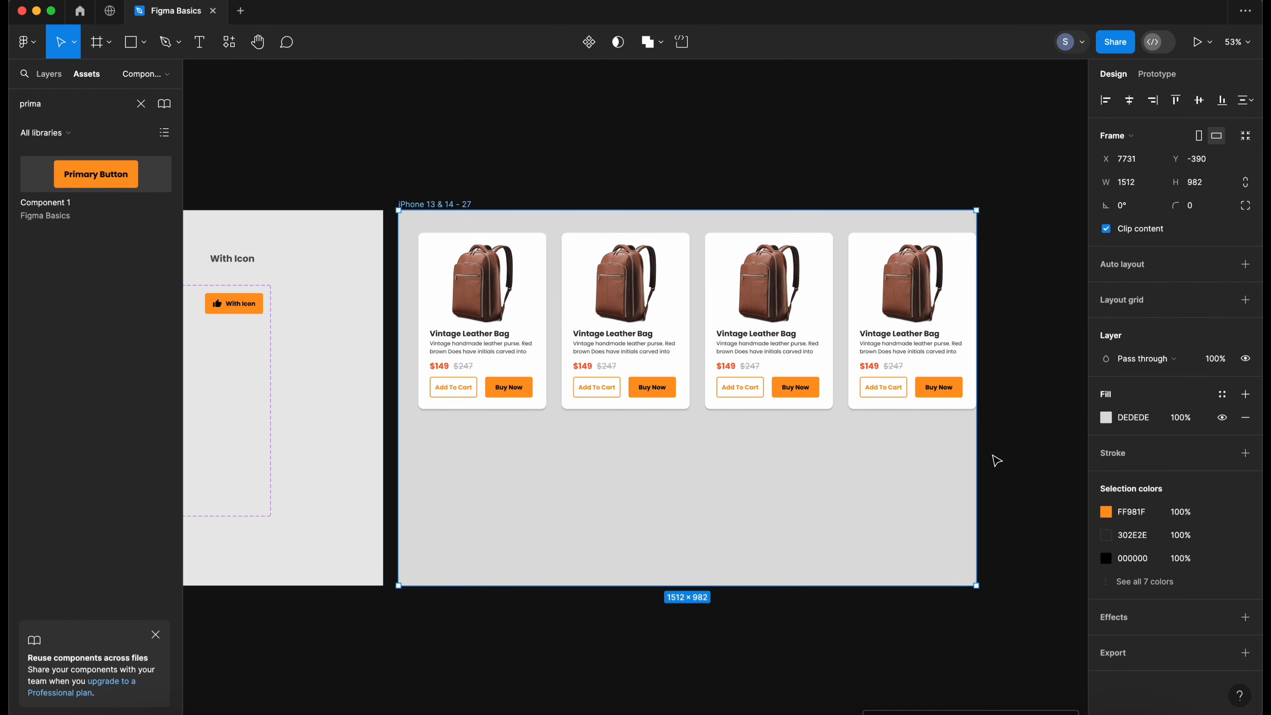
drag(976, 454, 1006, 449)
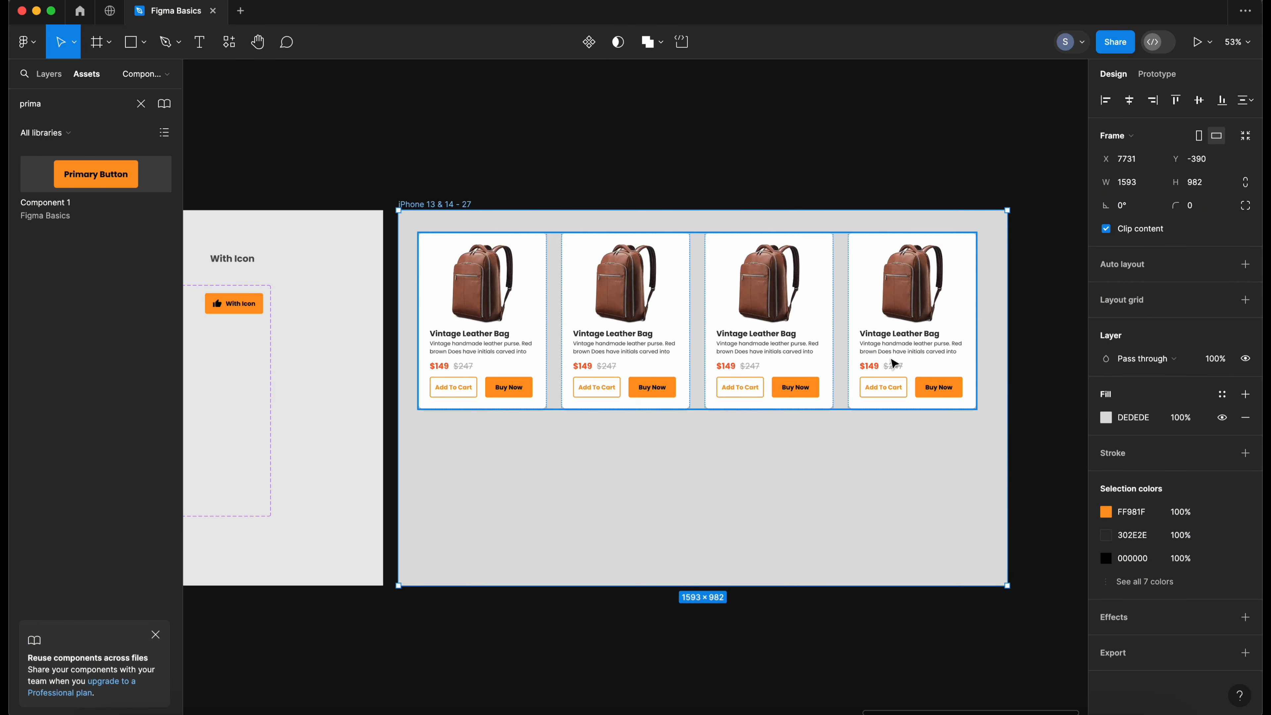
- Paste another product card into the card row and set the row's auto layout to wrap
click(896, 364)
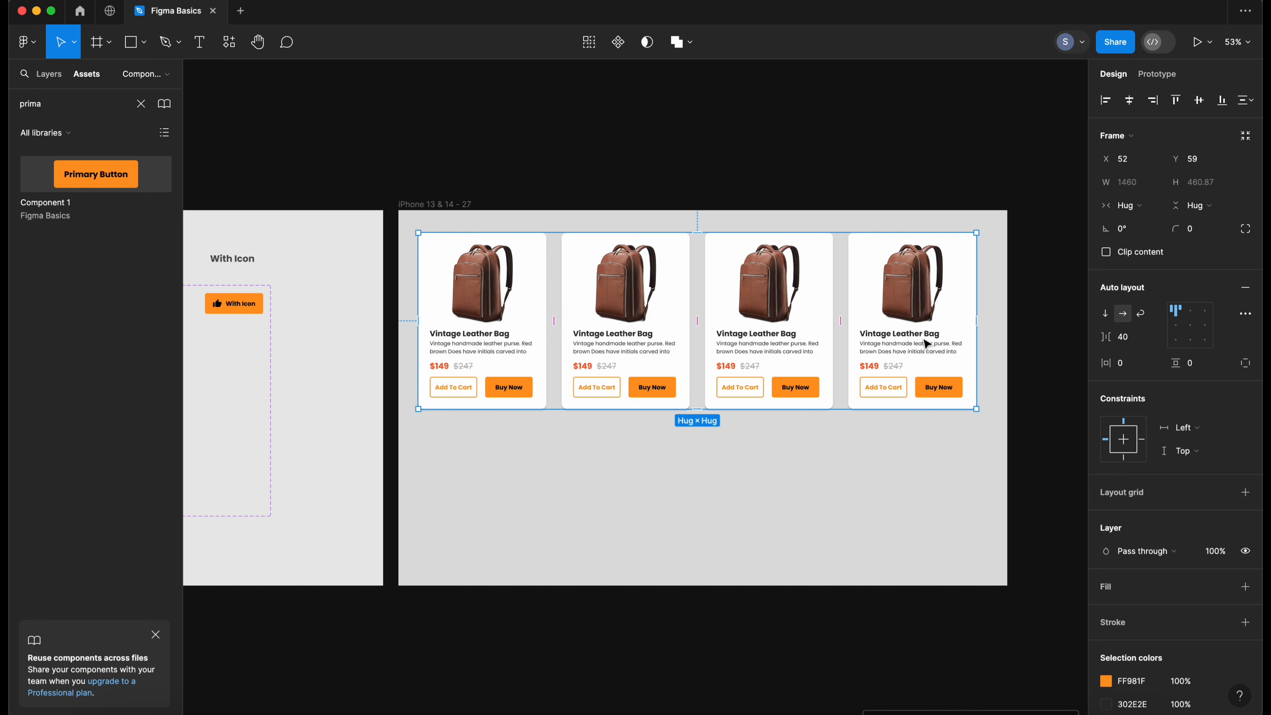
key(super+v)
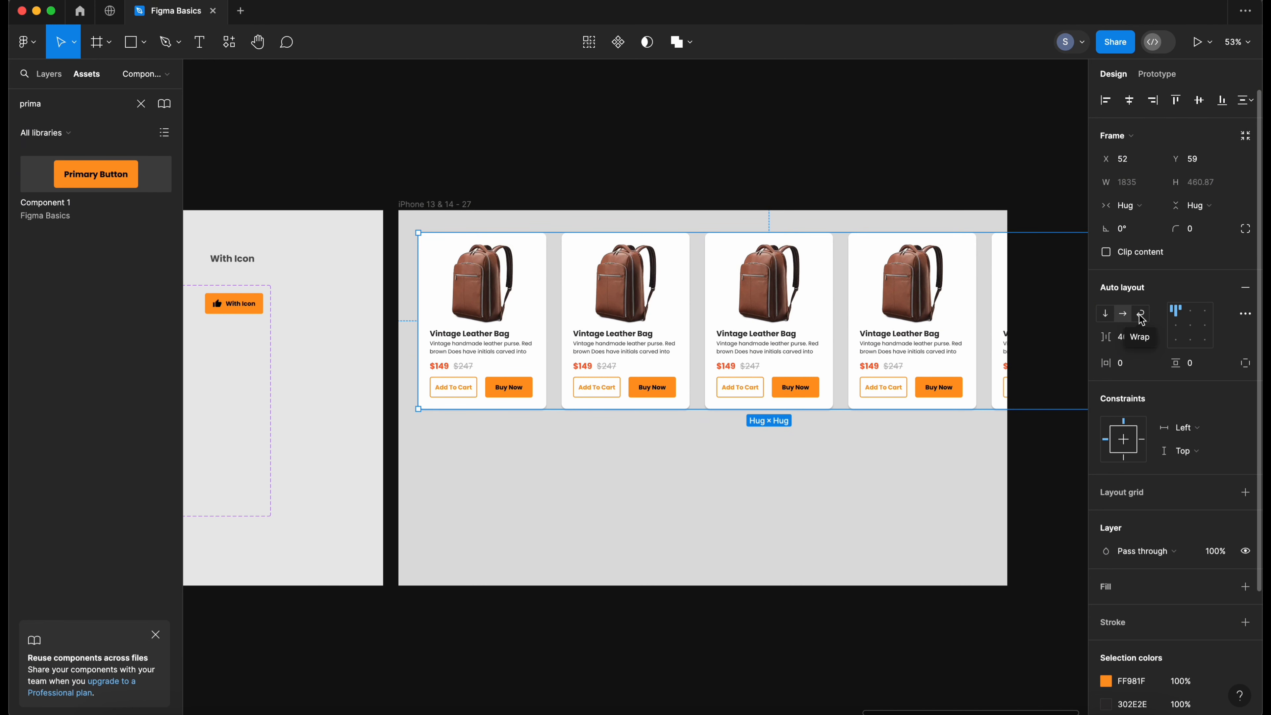
click(1141, 320)
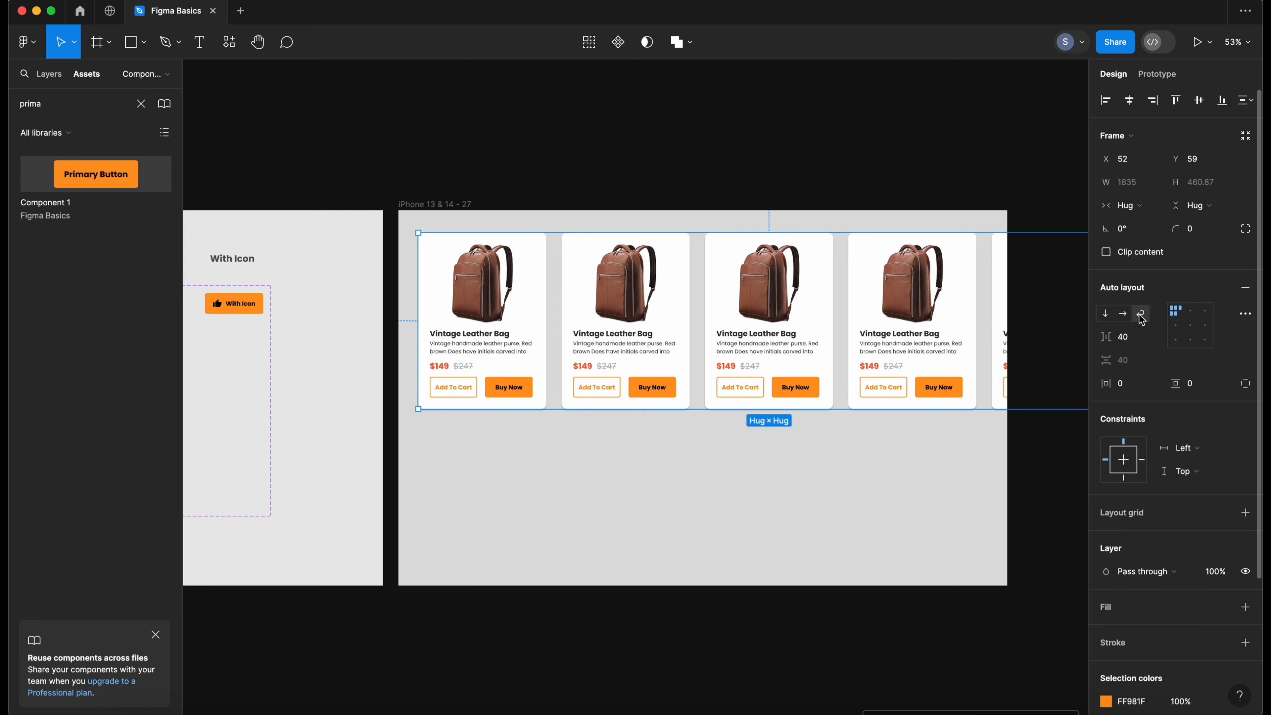
- Narrow the card row's width to about 1511 px
right_click(857, 448)
key(Escape)
click(754, 362)
scroll(754, 362, right, 5)
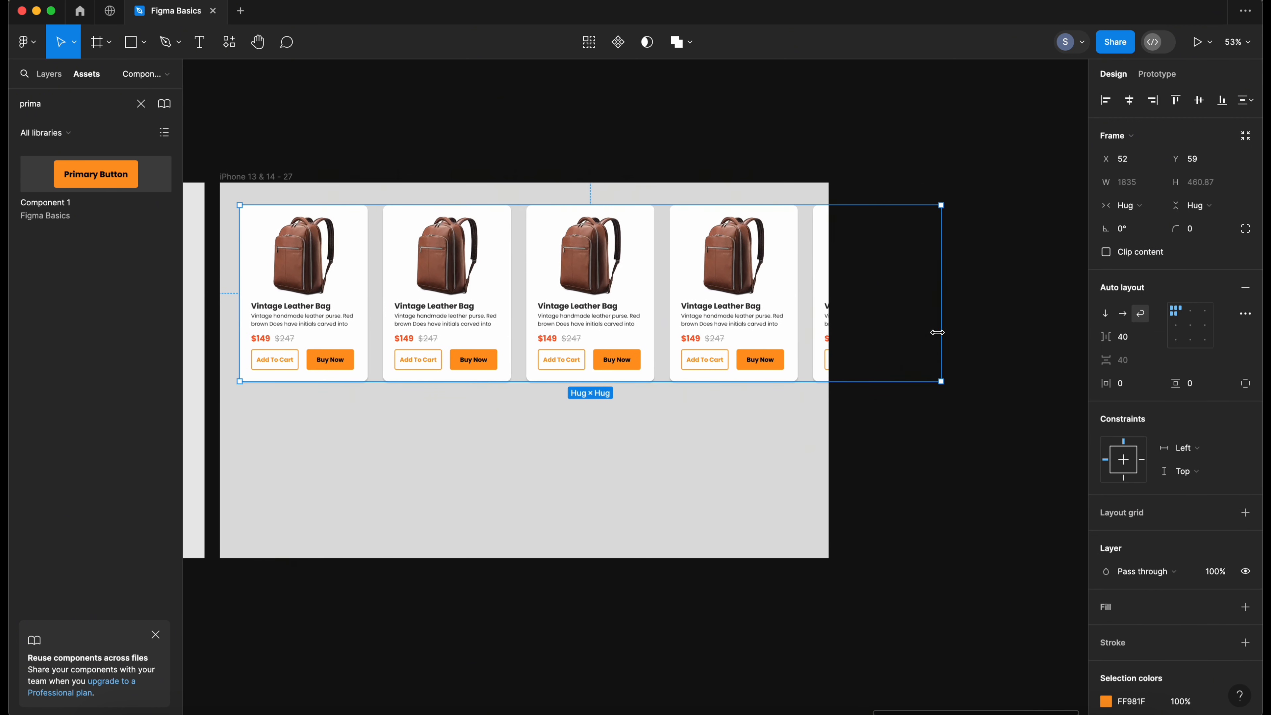
drag(939, 332, 817, 321)
scroll(532, 406, down, 3)
scroll(531, 407, left, 5)
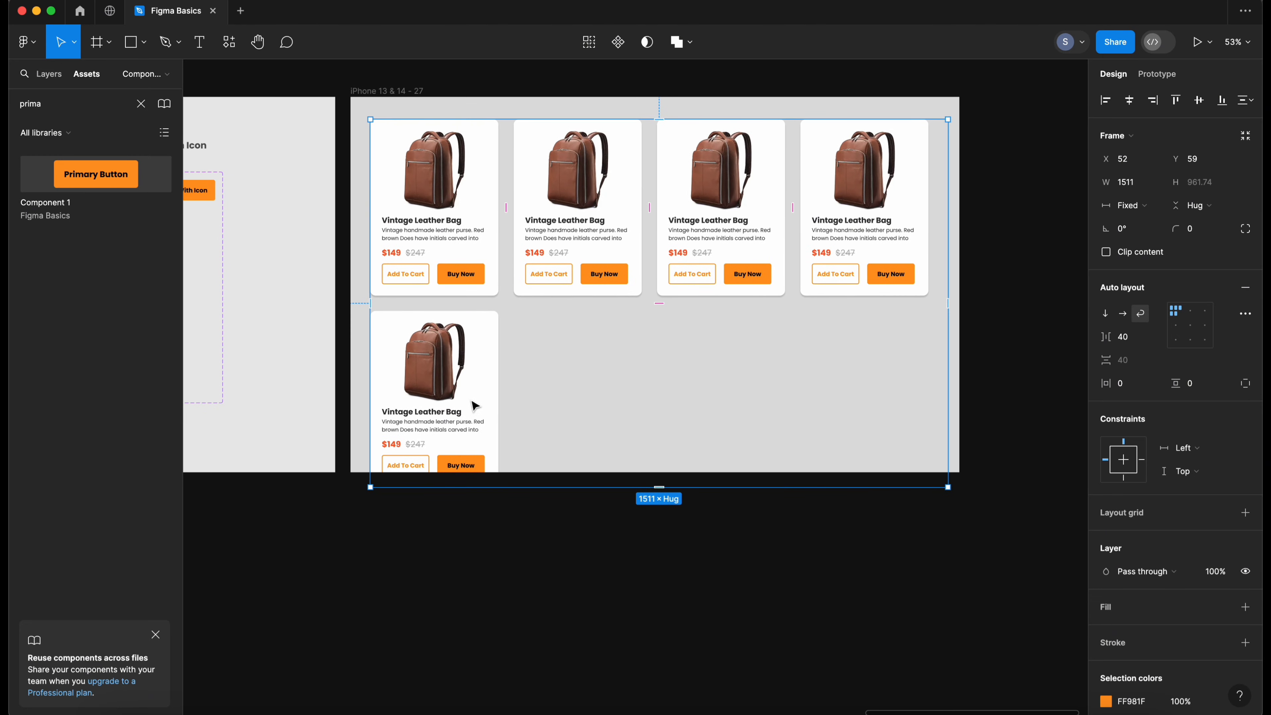
- Duplicate a card in the second line three times to make eight cards
click(469, 379)
key(ctrl+d)
key(ctrl+d)
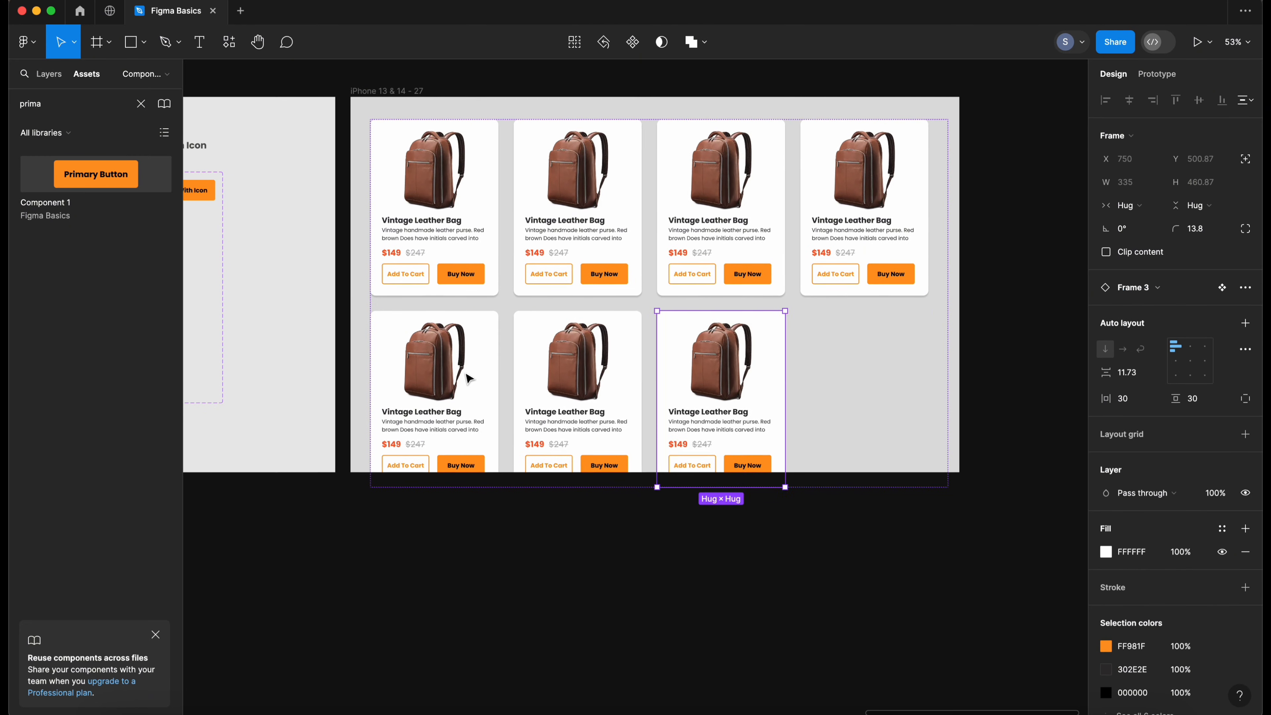
key(ctrl+d)
key(Escape)
- Extend the iPhone frame's height to about 1064 px
scroll(510, 326, up, 2)
scroll(511, 326, left, 2)
click(419, 147)
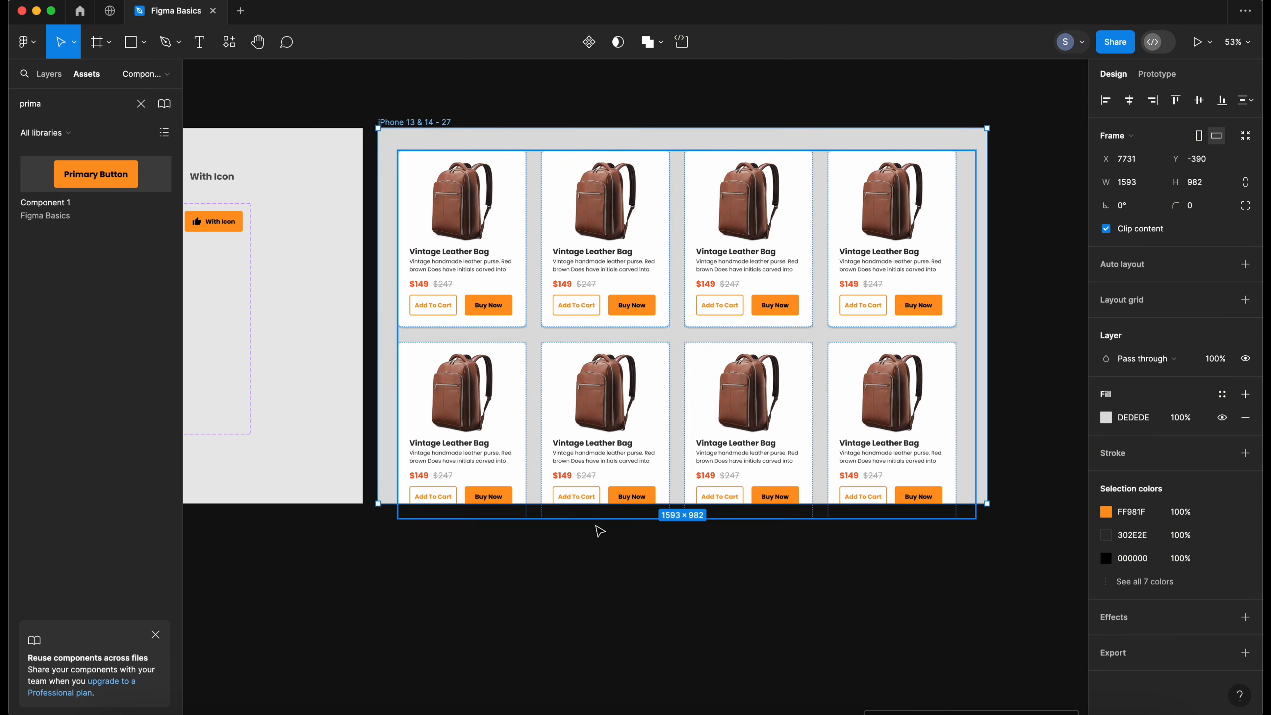
drag(433, 504, 433, 536)
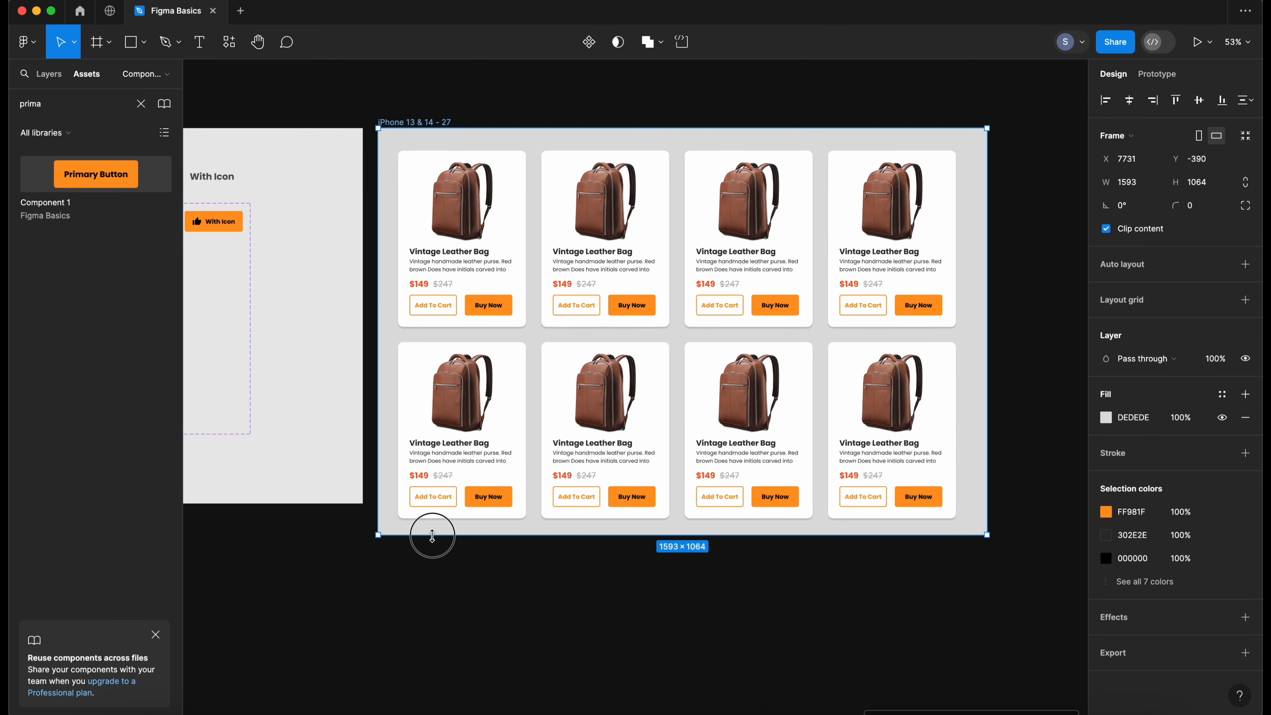
- Move the iPhone frame holding the product card grid slightly to the right
click(870, 531)
scroll(701, 378, up, 2)
scroll(701, 378, left, 2)
drag(438, 151, 535, 145)
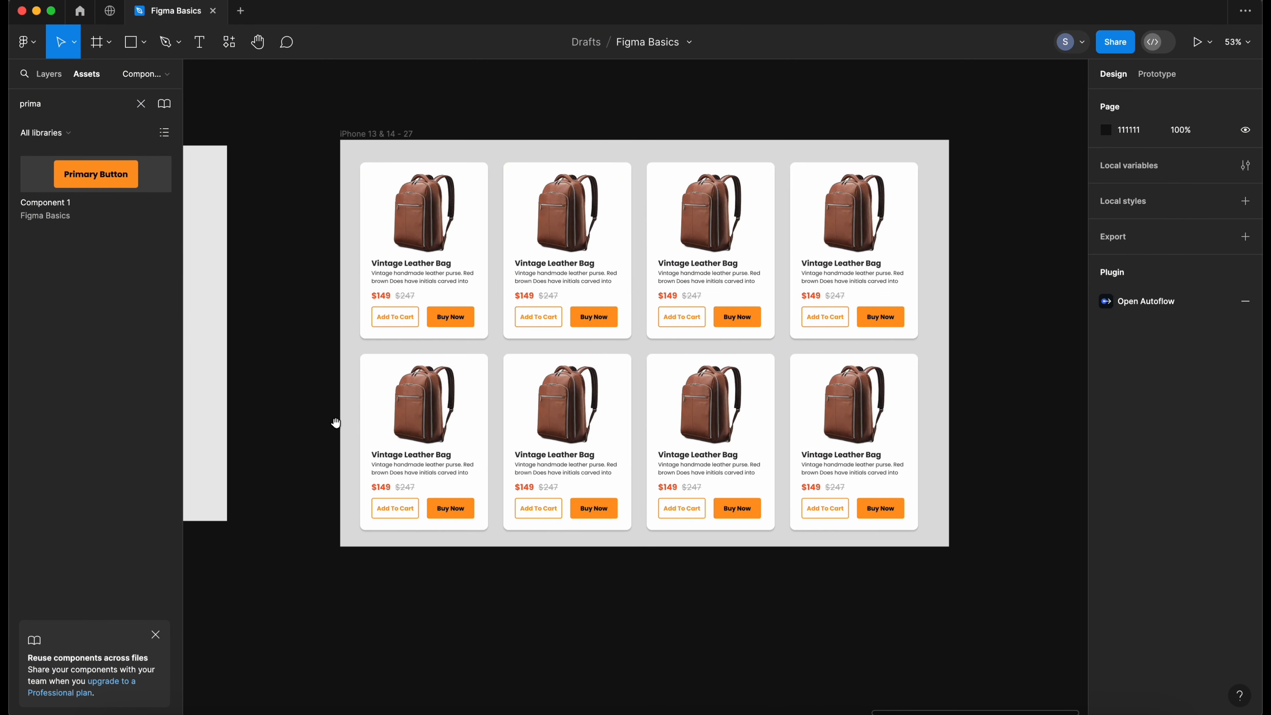
- Pan between the button component set and the product card grid to compare them
drag(309, 426, 487, 354)
drag(330, 344, 444, 310)
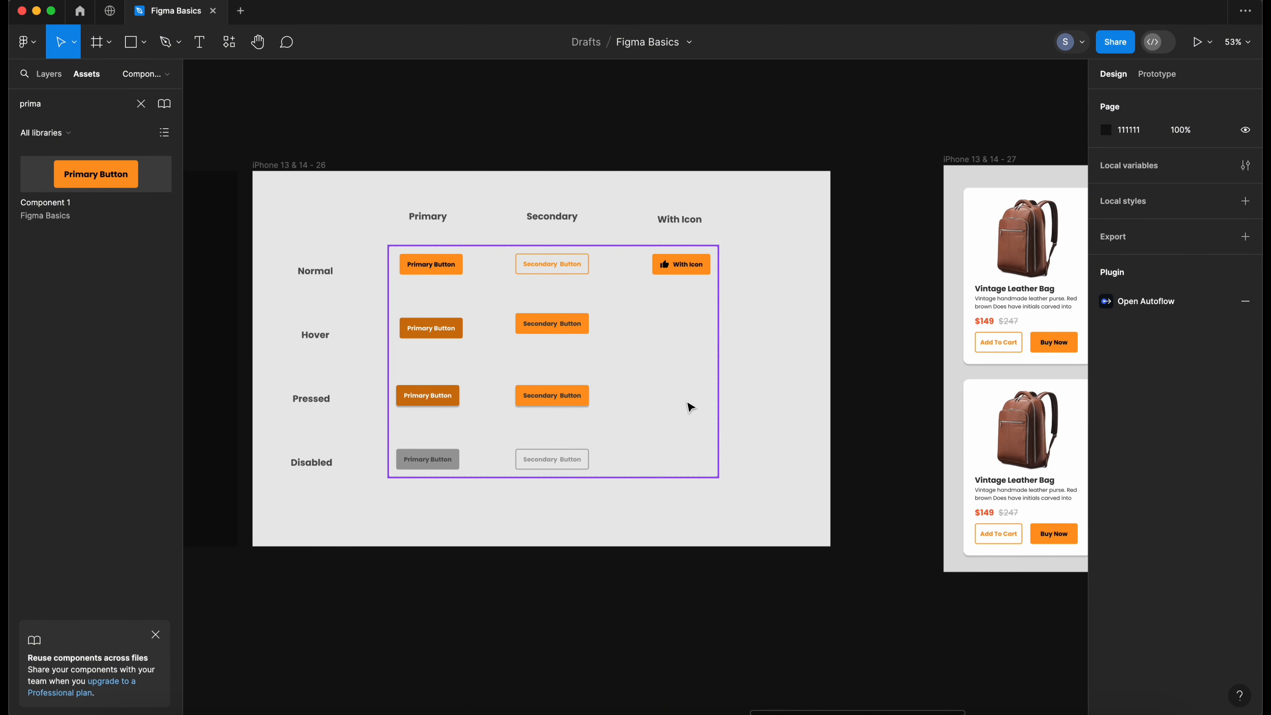
drag(751, 441, 335, 446)
drag(548, 438, 380, 437)
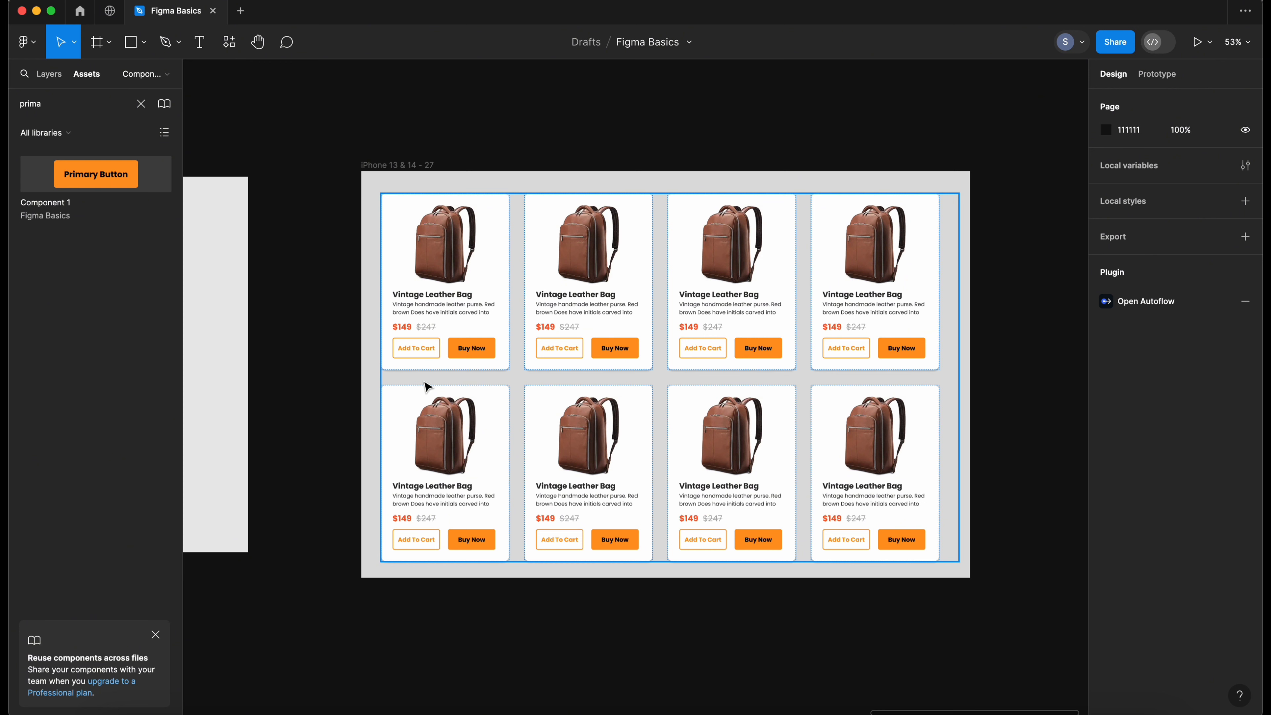
click(483, 357)
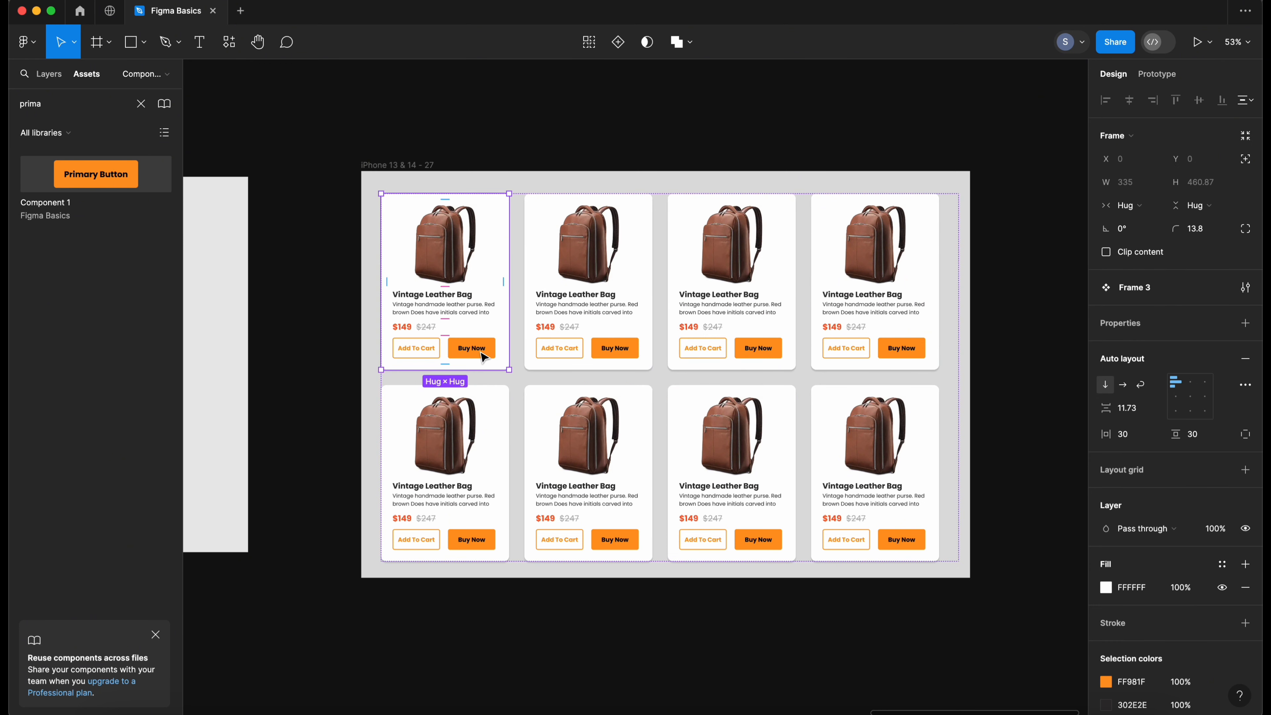
click(374, 358)
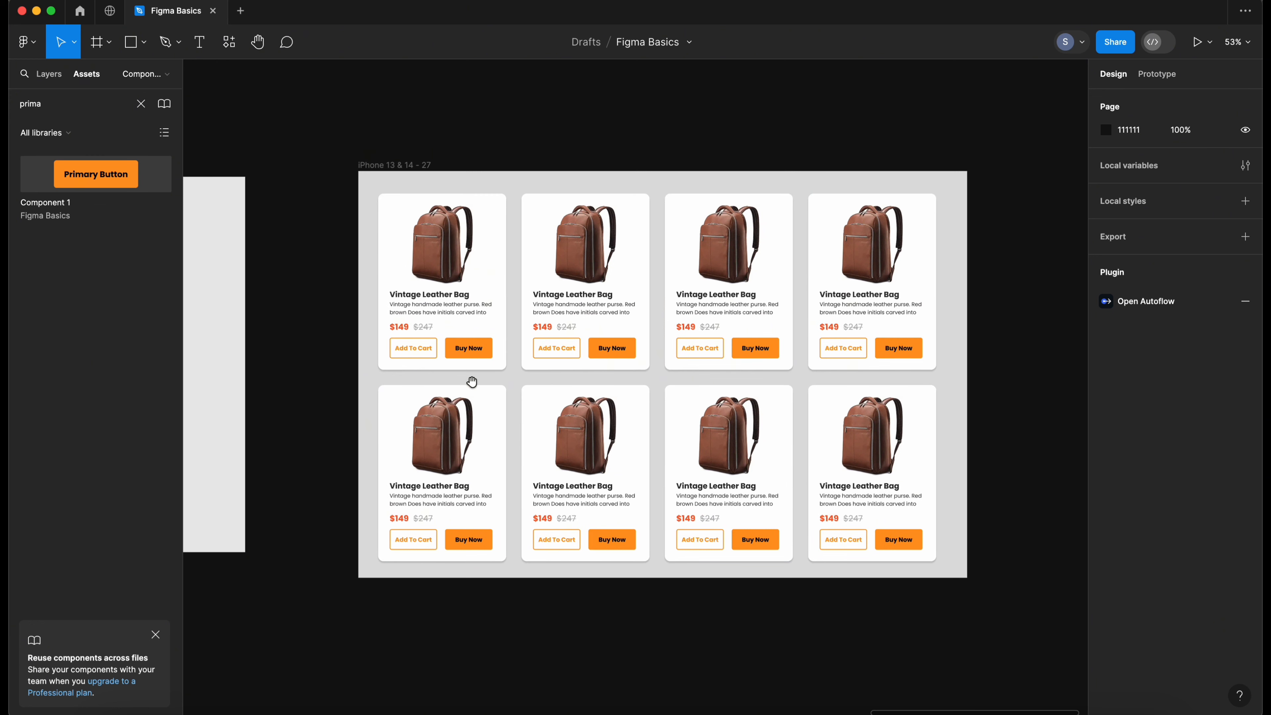
- Change the fill of the normal primary button component to blue 2389E8
drag(348, 425, 496, 423)
drag(387, 413, 636, 414)
drag(340, 373, 477, 379)
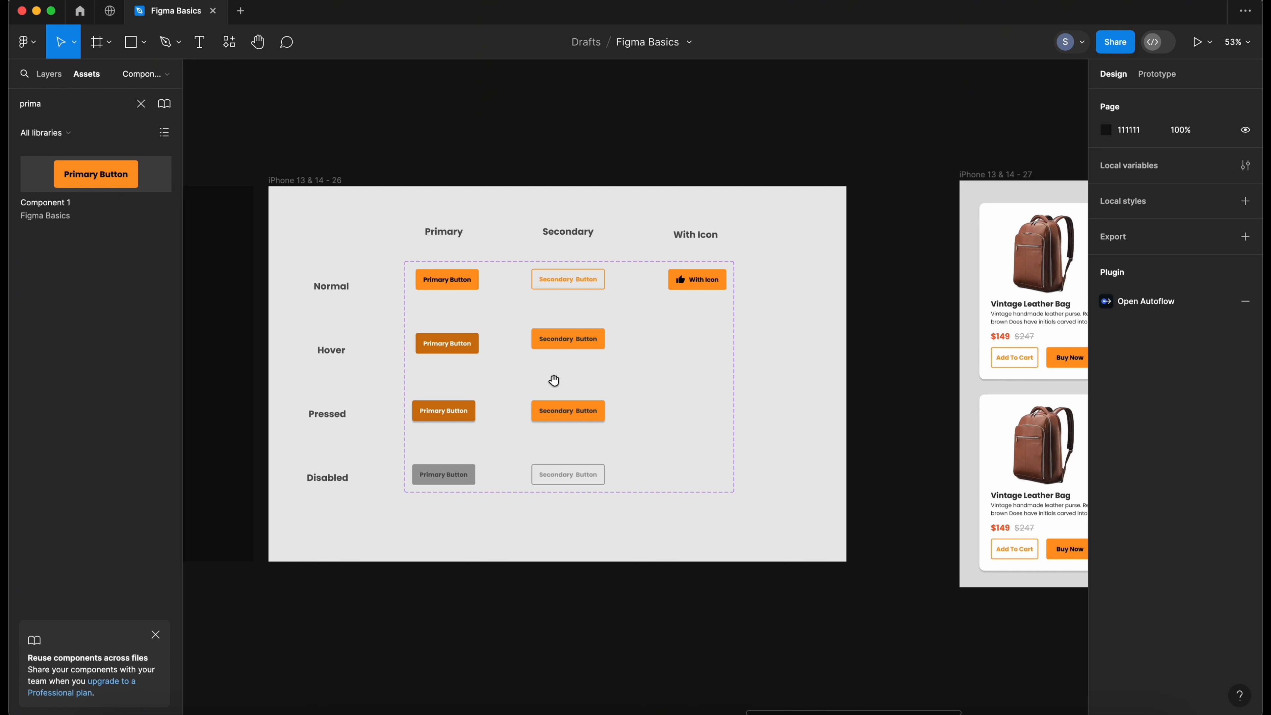
drag(644, 389, 556, 391)
drag(344, 352, 509, 373)
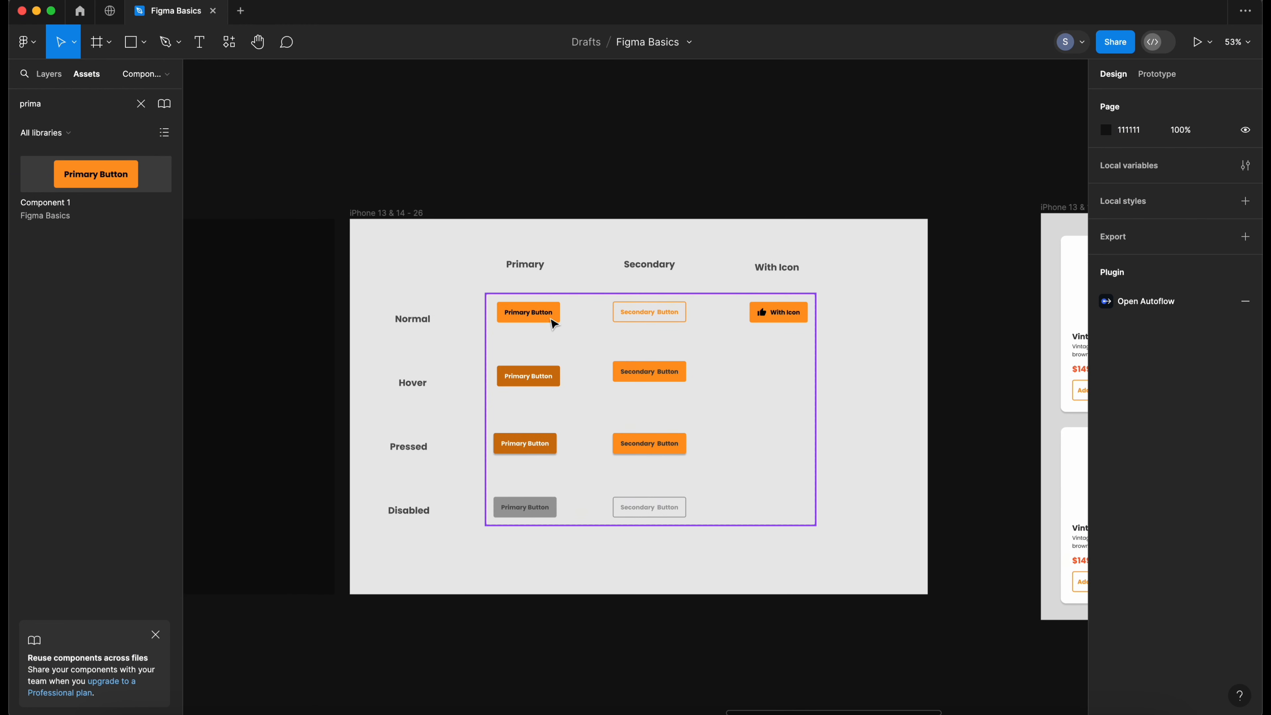
double_click(550, 317)
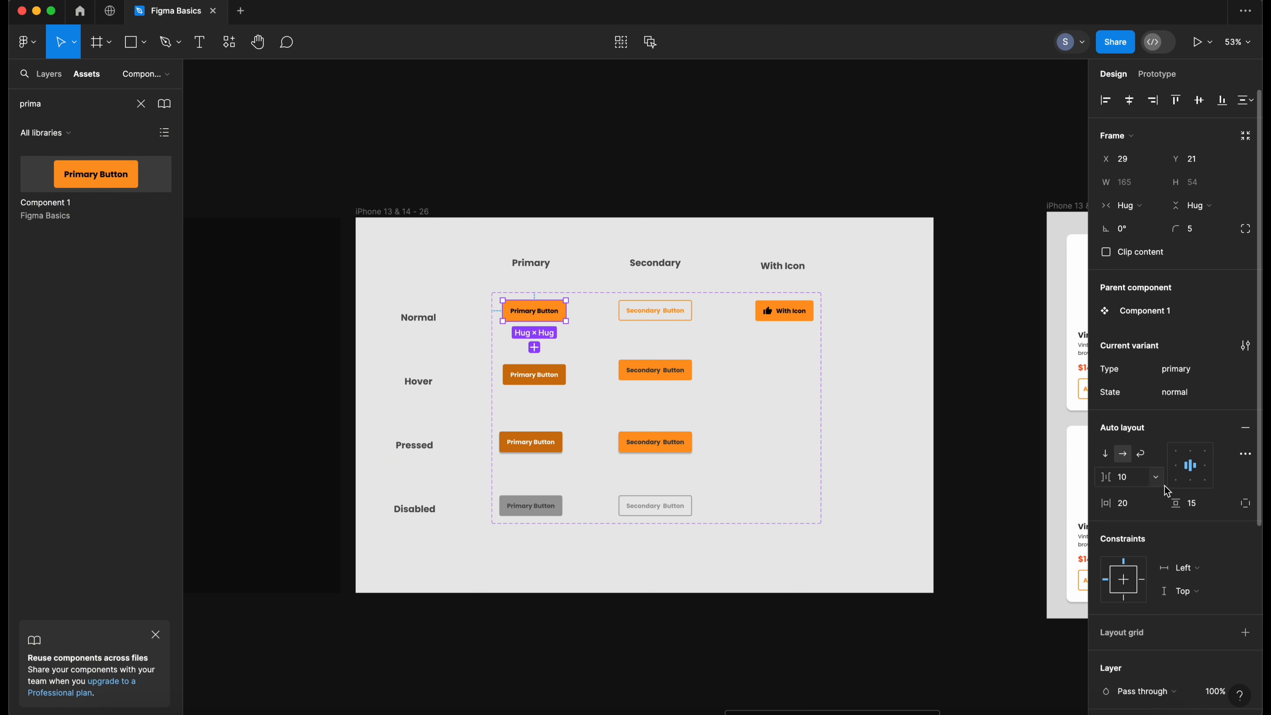
scroll(1152, 487, down, 5)
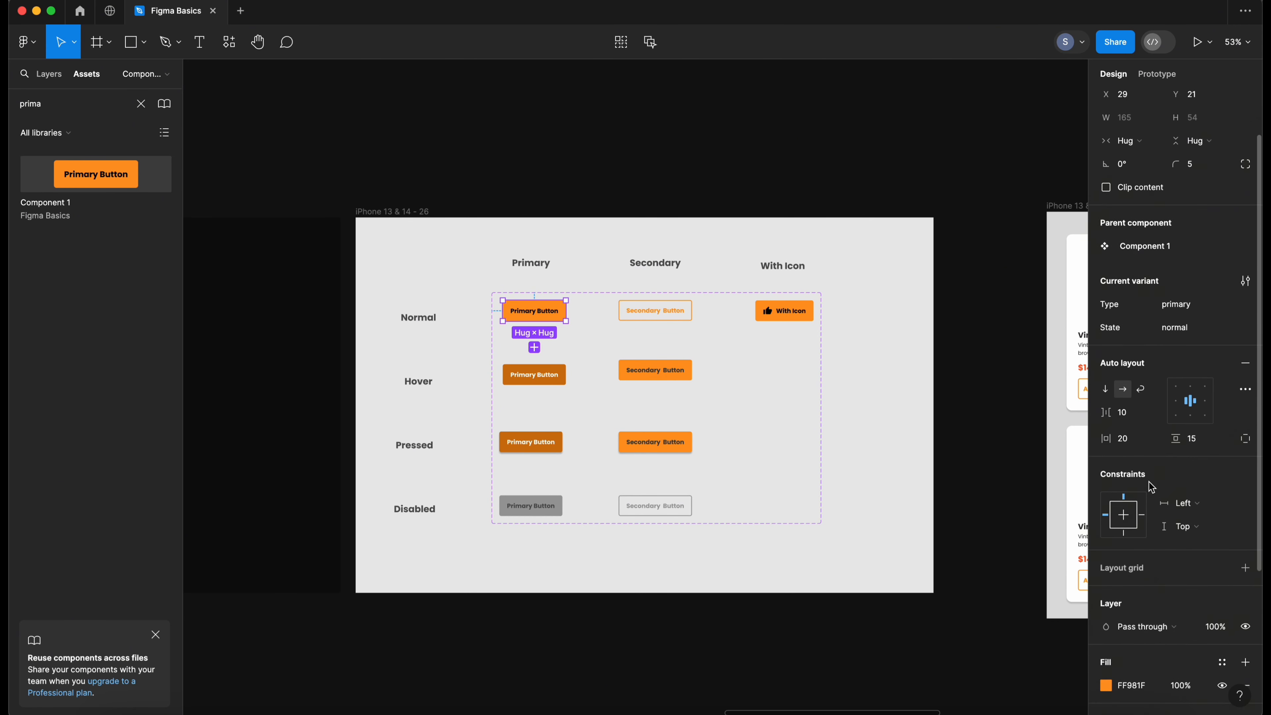
click(1108, 478)
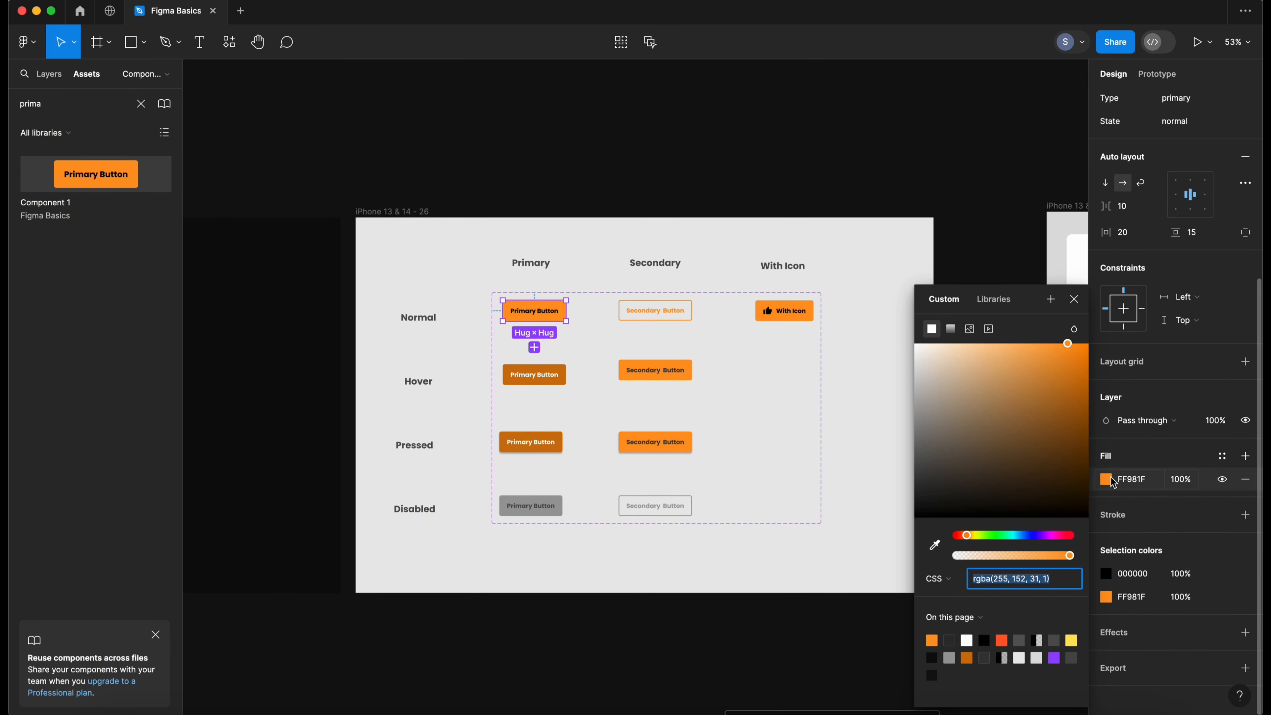
scroll(1069, 495, down, 1)
click(1033, 536)
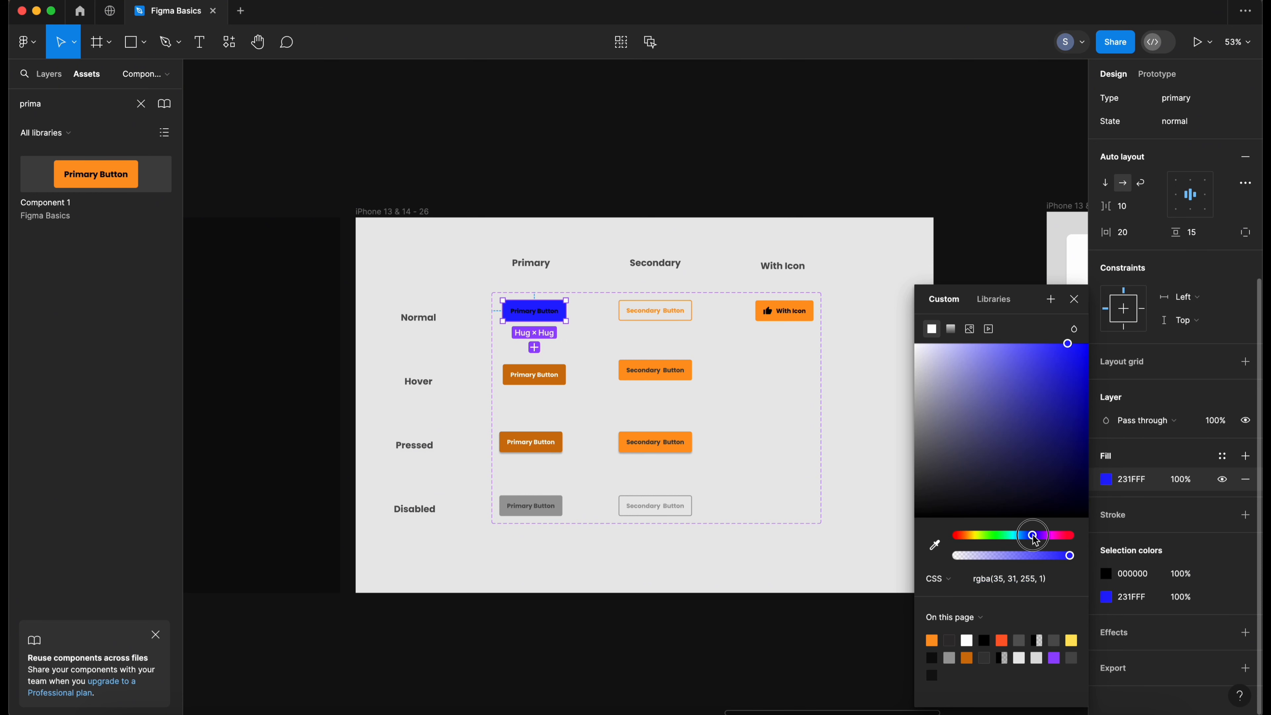
drag(1035, 540, 1023, 536)
drag(1067, 396, 1062, 359)
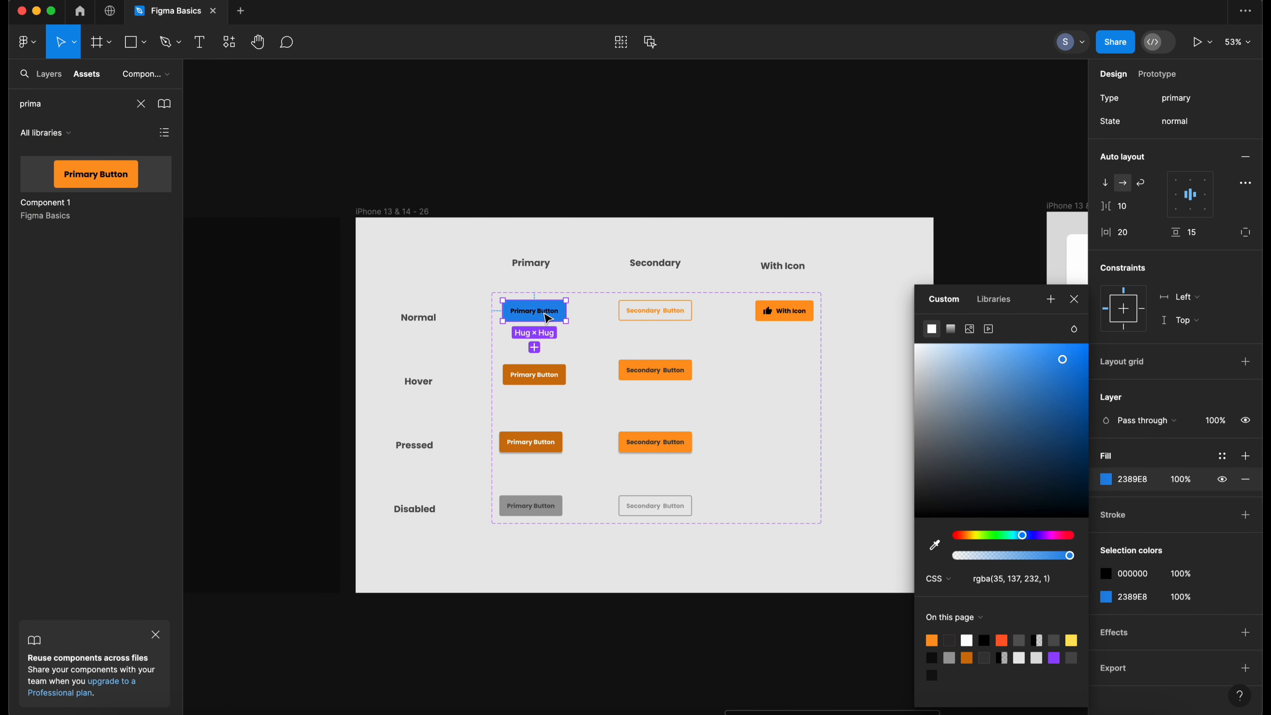
- Set the primary button label's text fill to white FFFFFF
double_click(535, 310)
click(1102, 559)
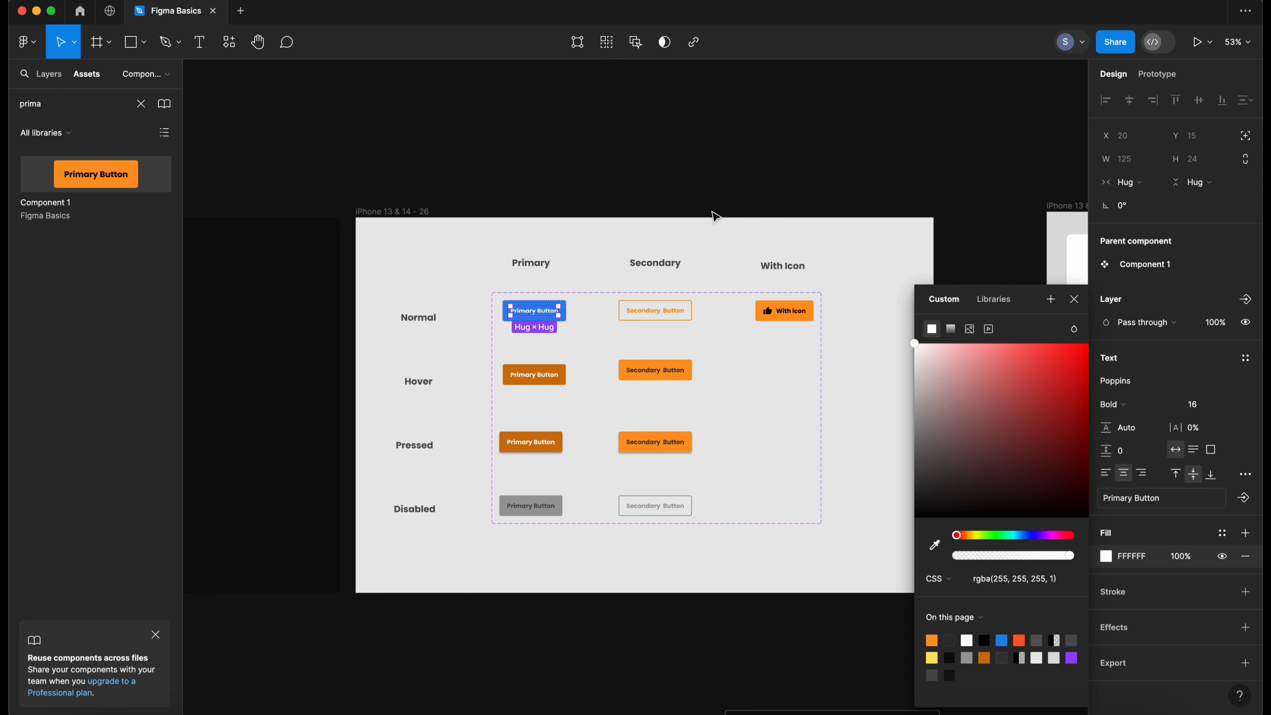
click(643, 200)
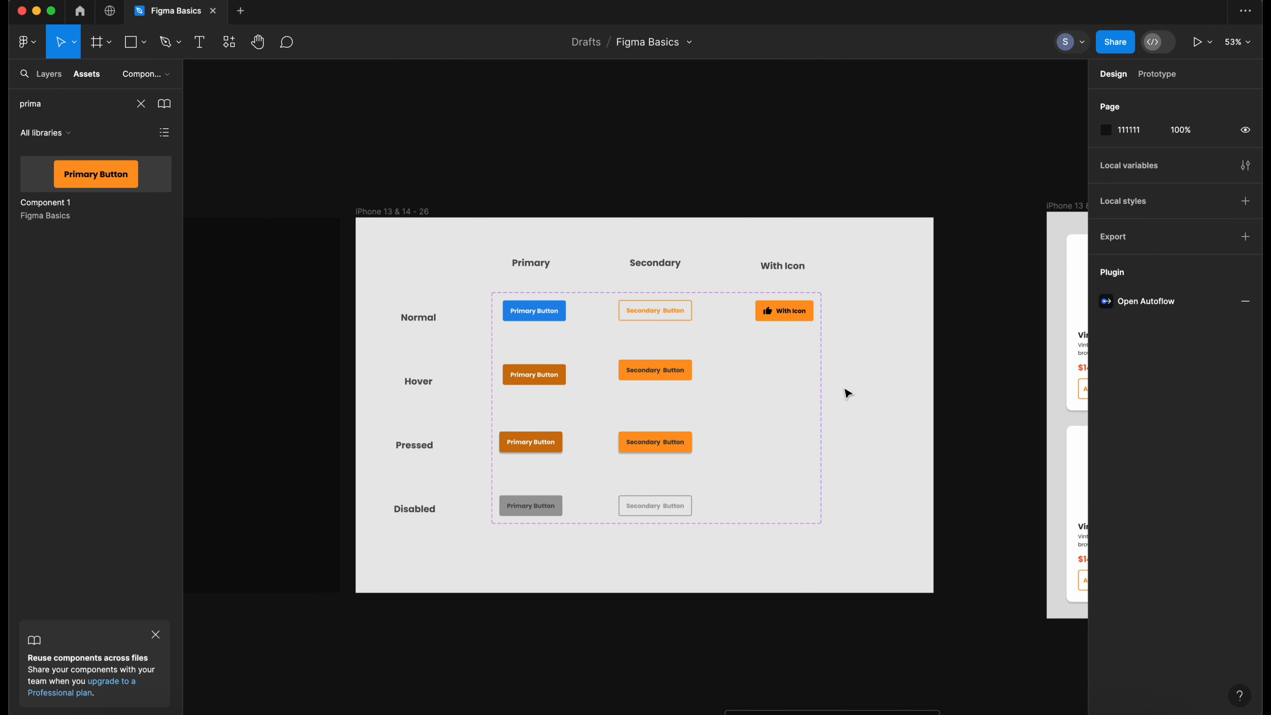
- Select the product card grid to review its Buy Now buttons
drag(881, 392, 468, 365)
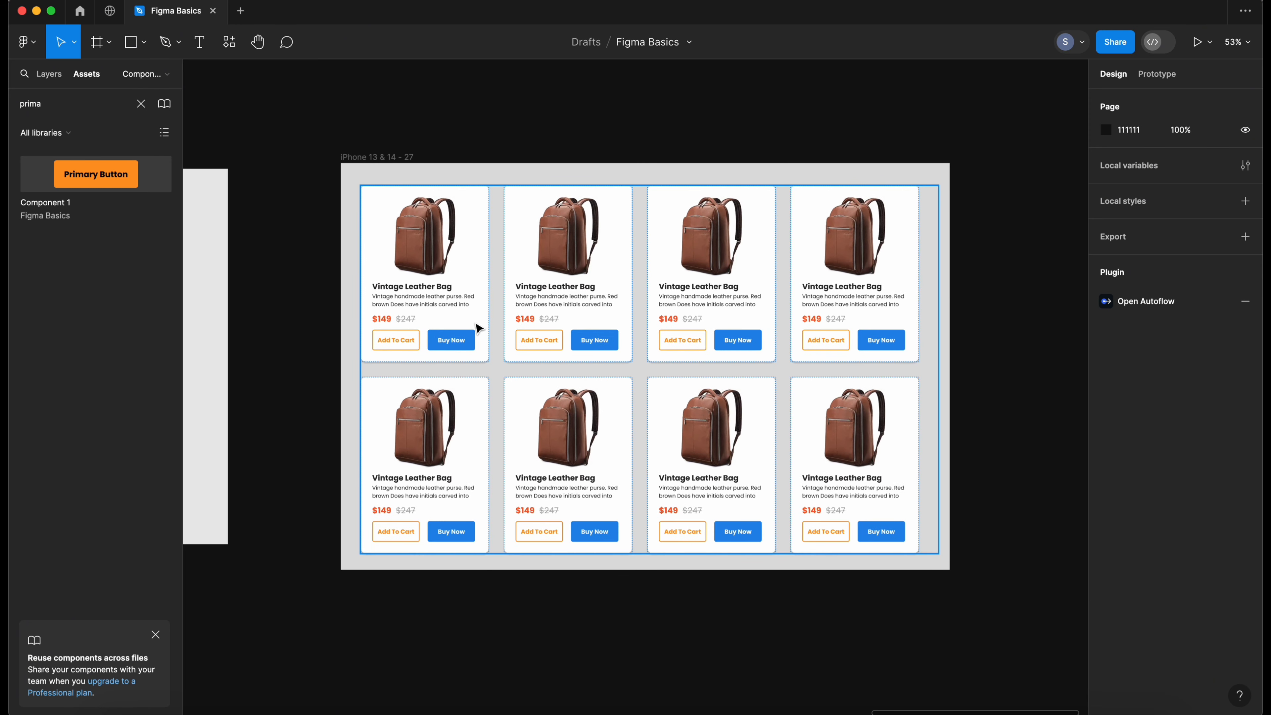
click(501, 375)
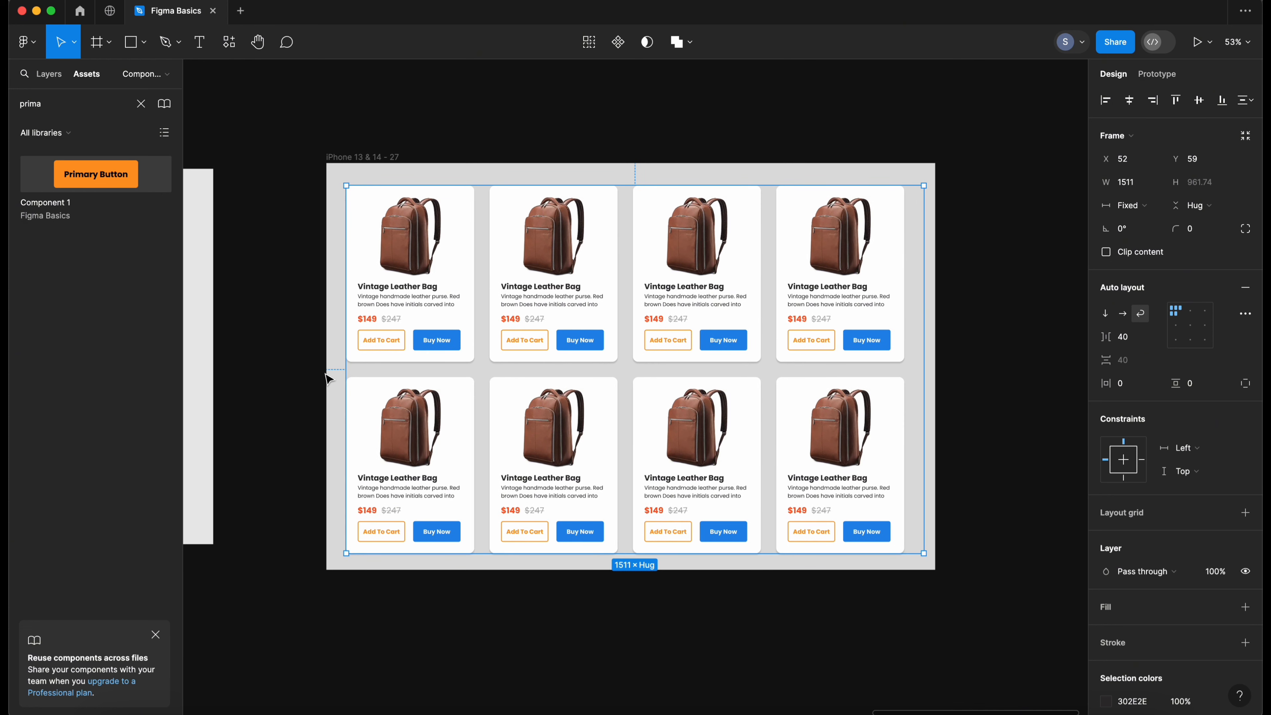
- Set the stroke of the normal secondary button component to blue 2389E8, sampled from the primary button
click(329, 378)
drag(329, 379, 503, 369)
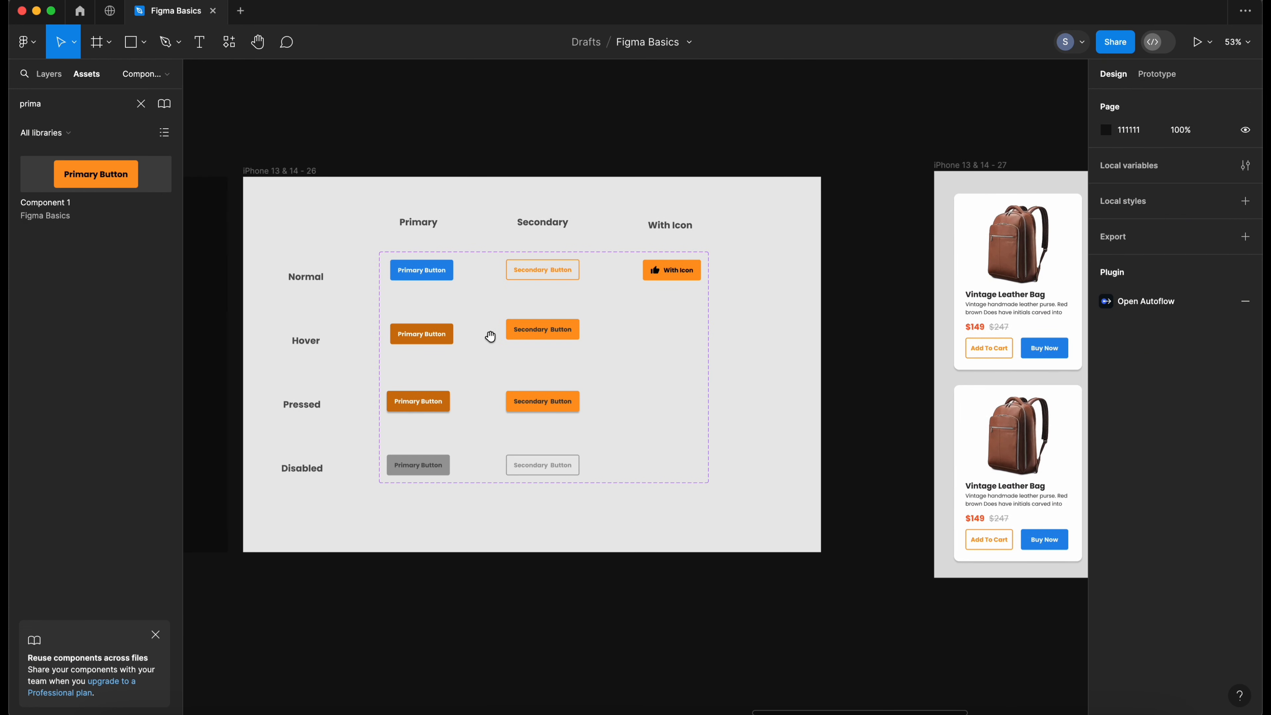
click(543, 272)
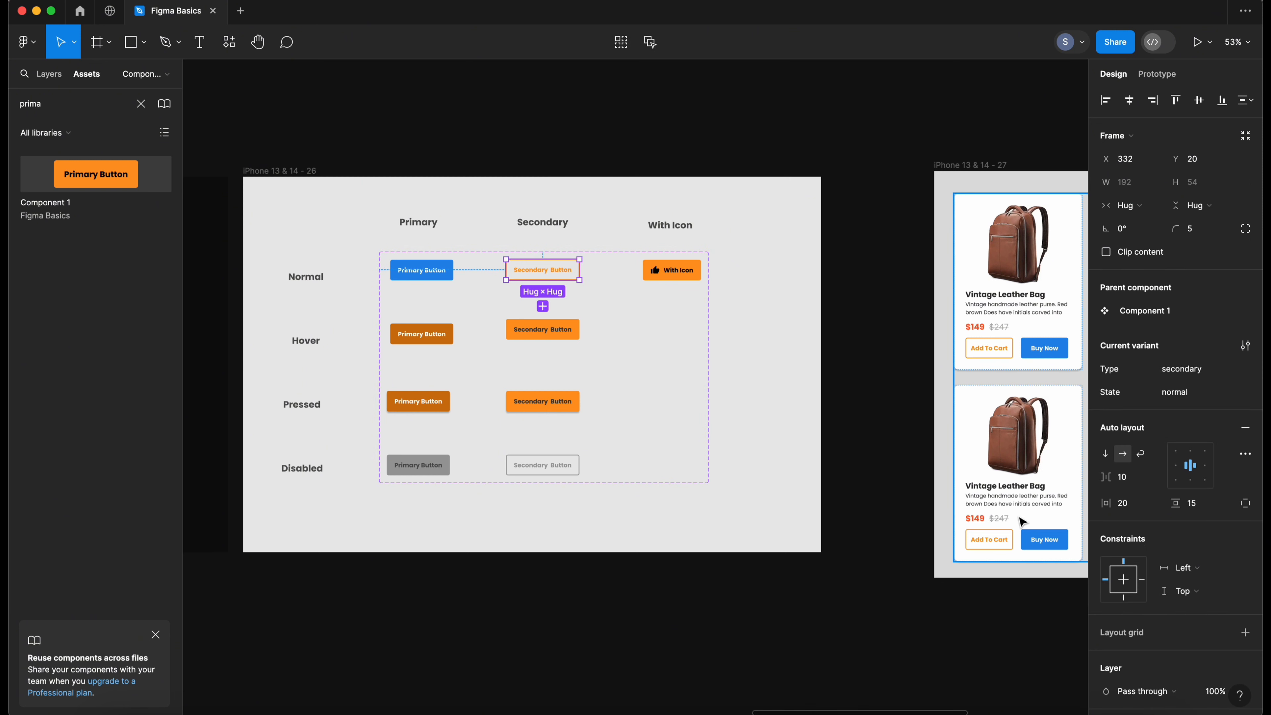
scroll(1112, 538, down, 5)
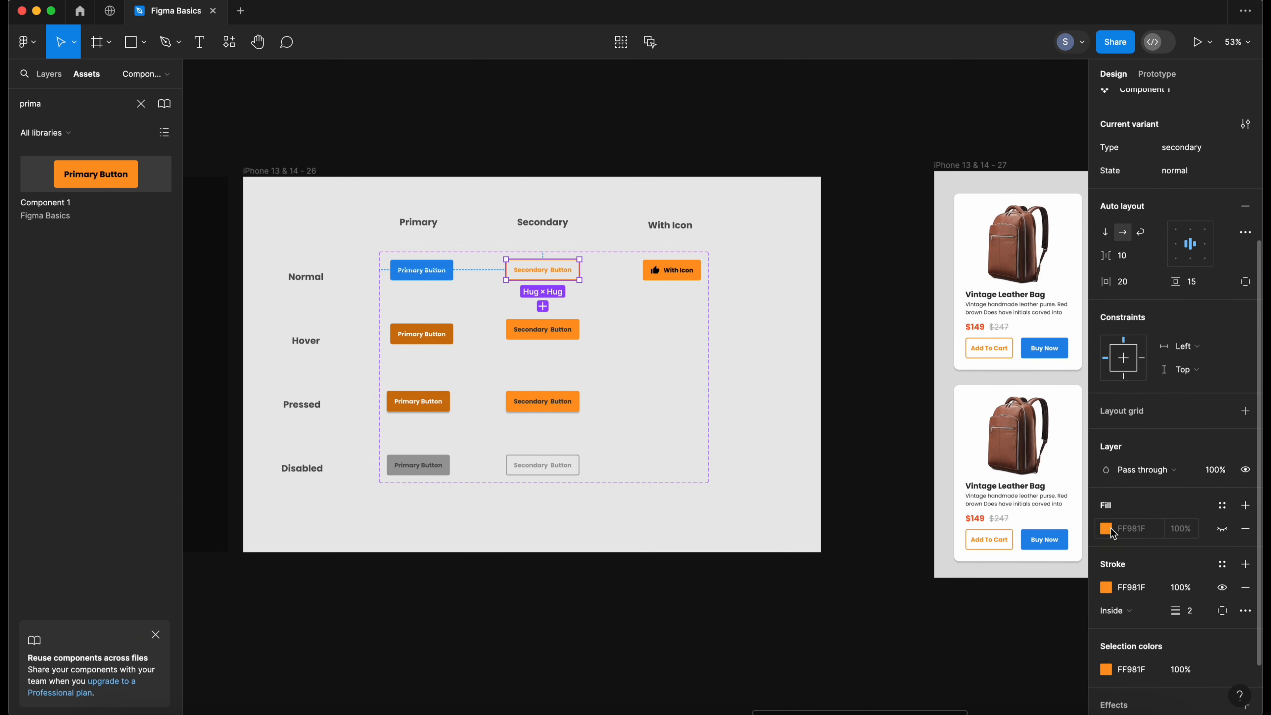
click(1106, 587)
click(934, 545)
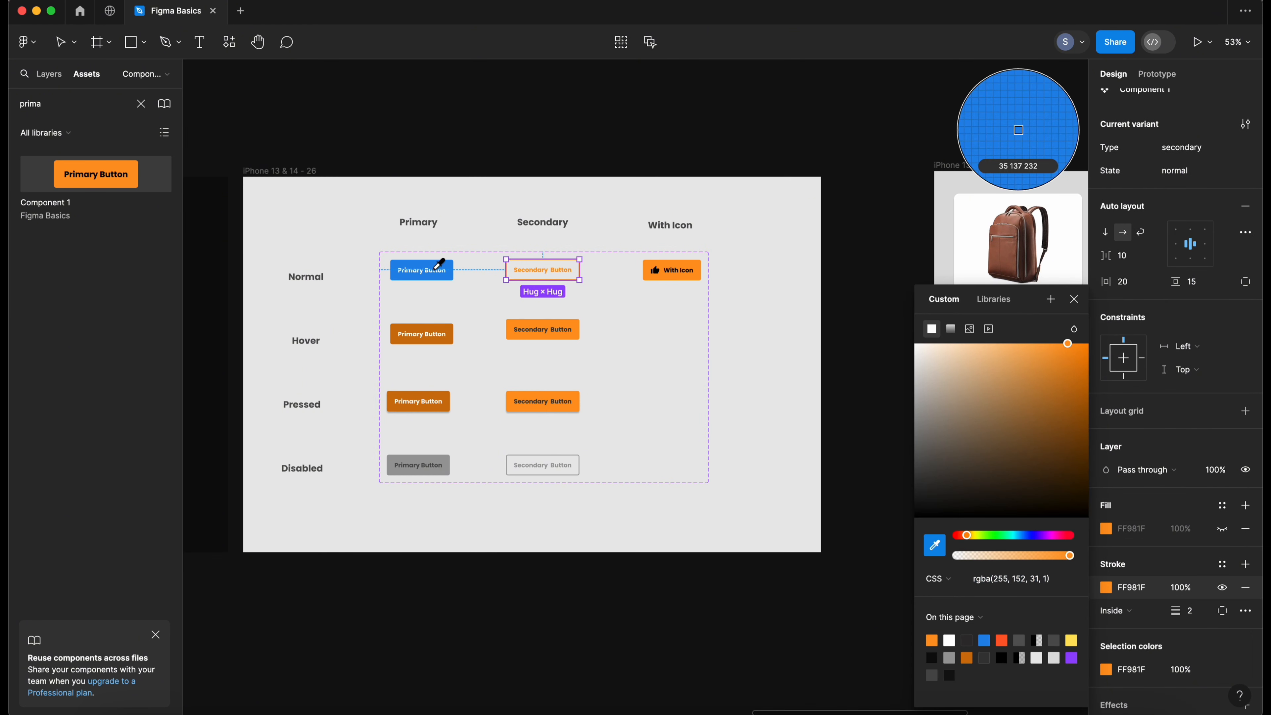
click(452, 262)
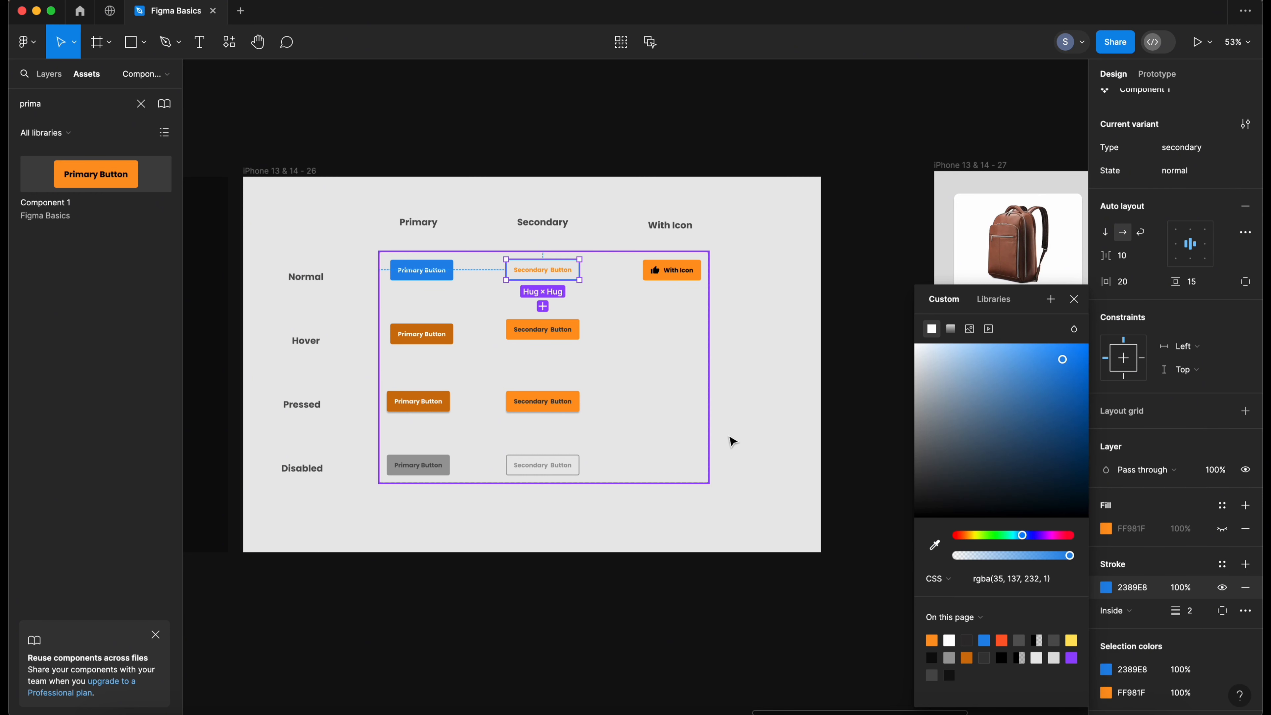
- Set the secondary button label's text fill to blue 2389E8, sampled from the primary button
scroll(1096, 561, down, 1)
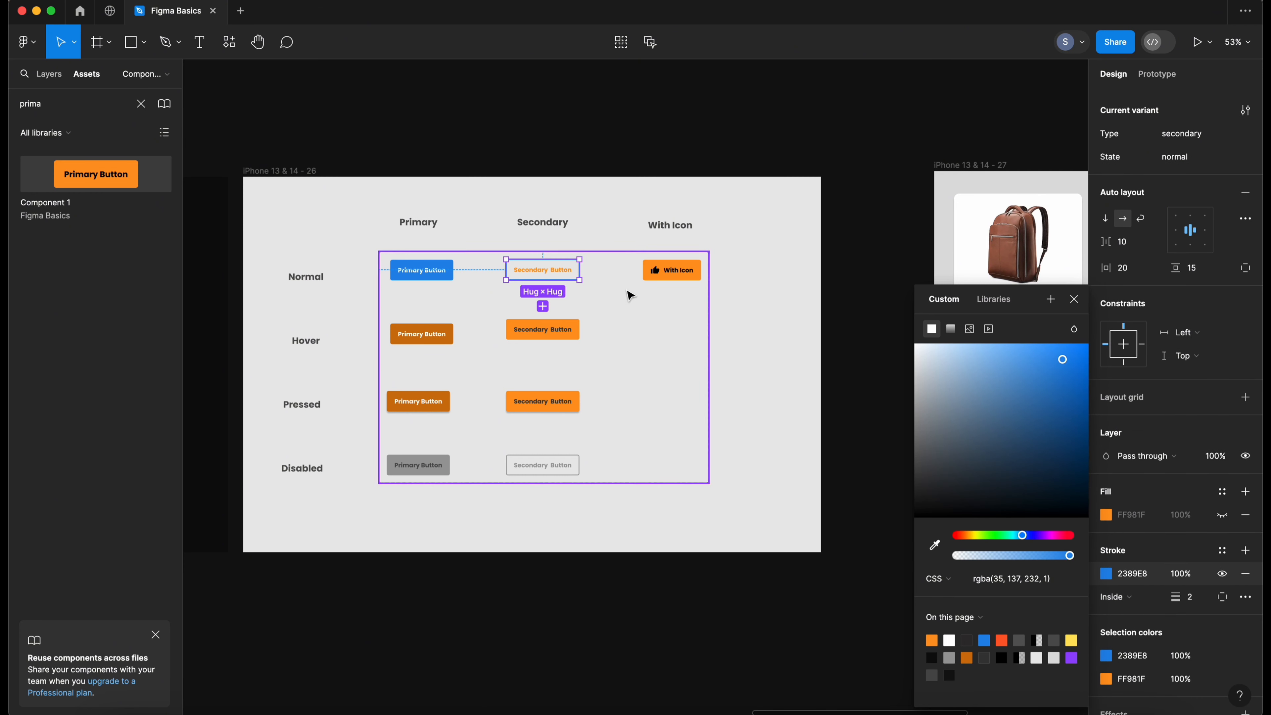
scroll(1146, 611, down, 1)
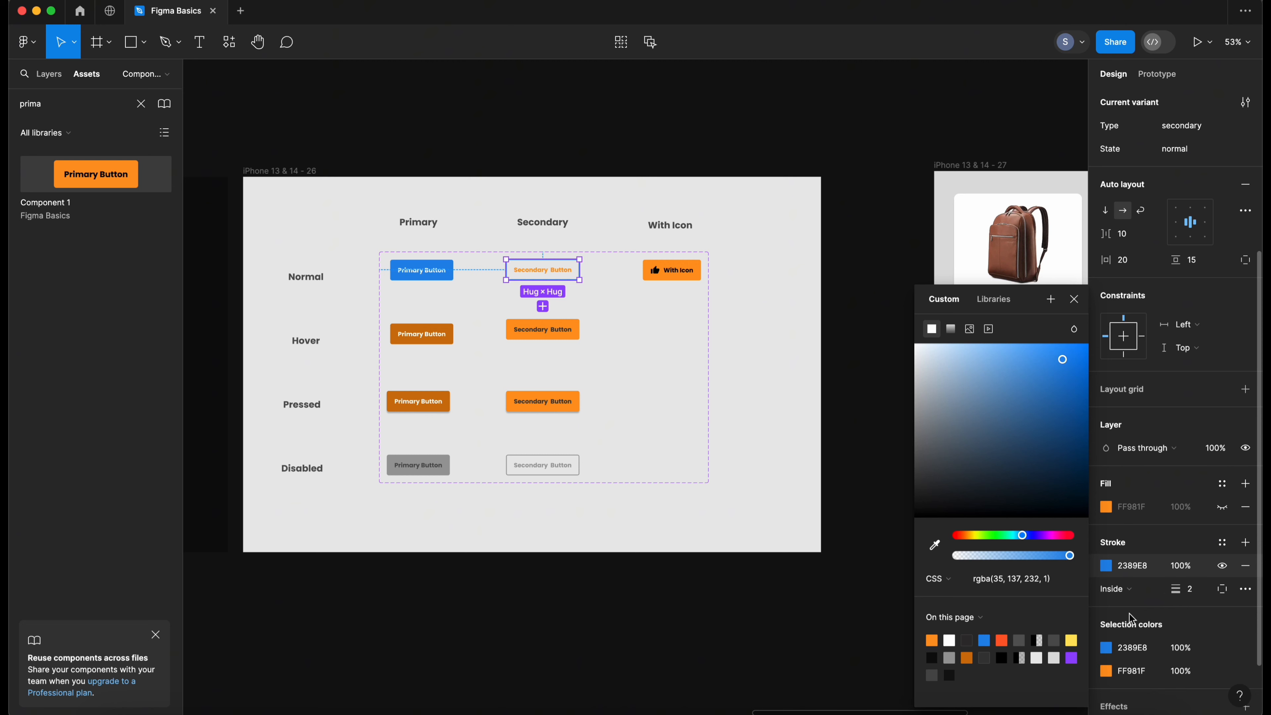
double_click(554, 278)
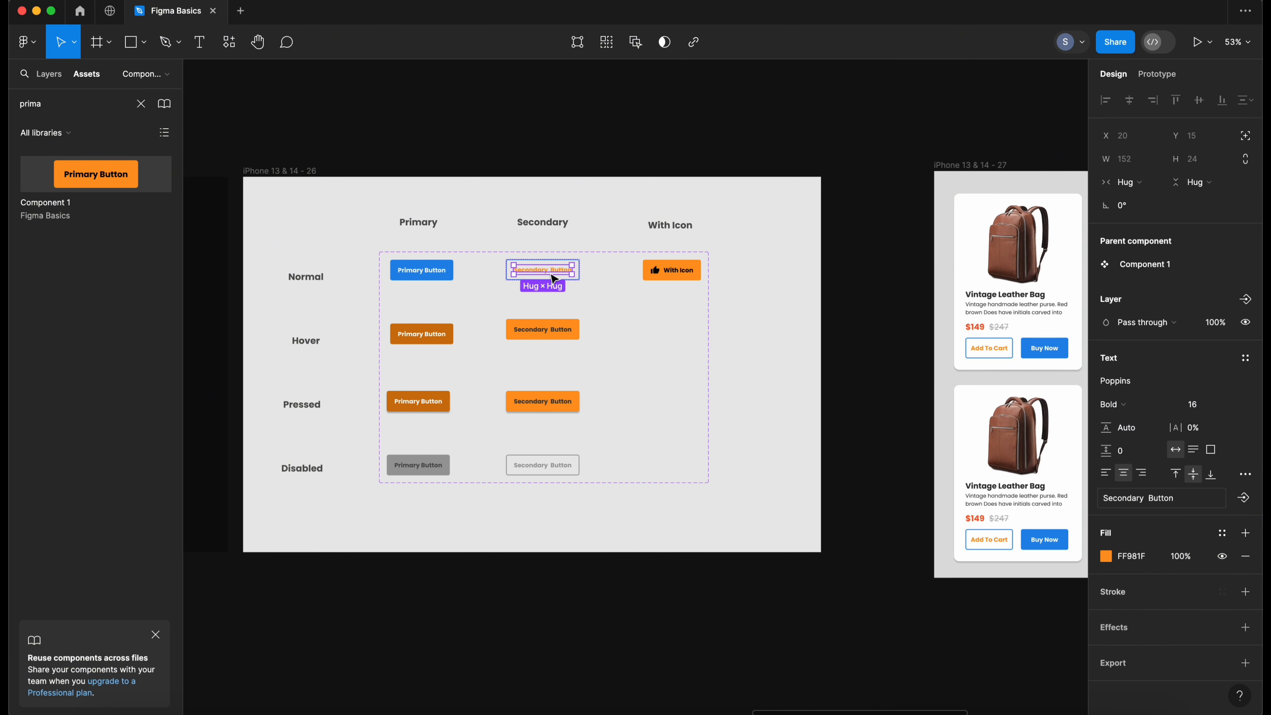
click(1106, 556)
click(934, 545)
click(448, 267)
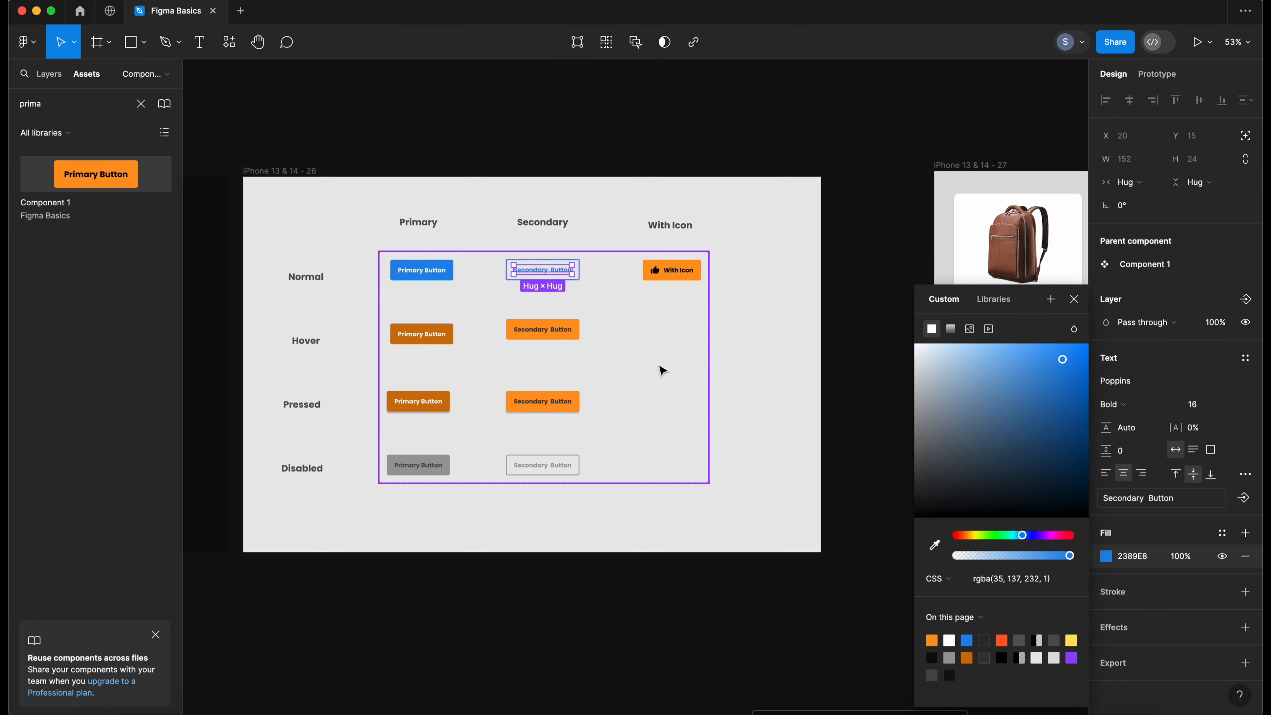
- Add a light grey stroke to the product card component in the grid
click(661, 369)
click(848, 400)
drag(929, 421, 281, 401)
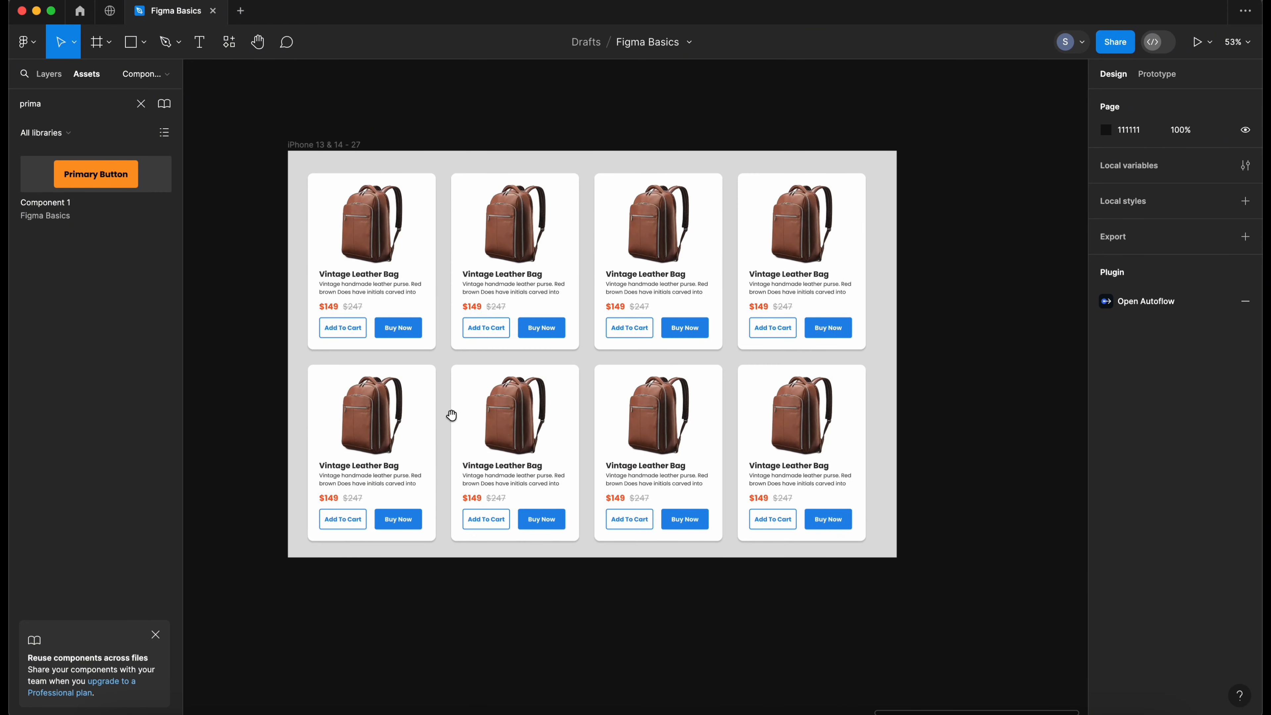
drag(491, 414, 559, 418)
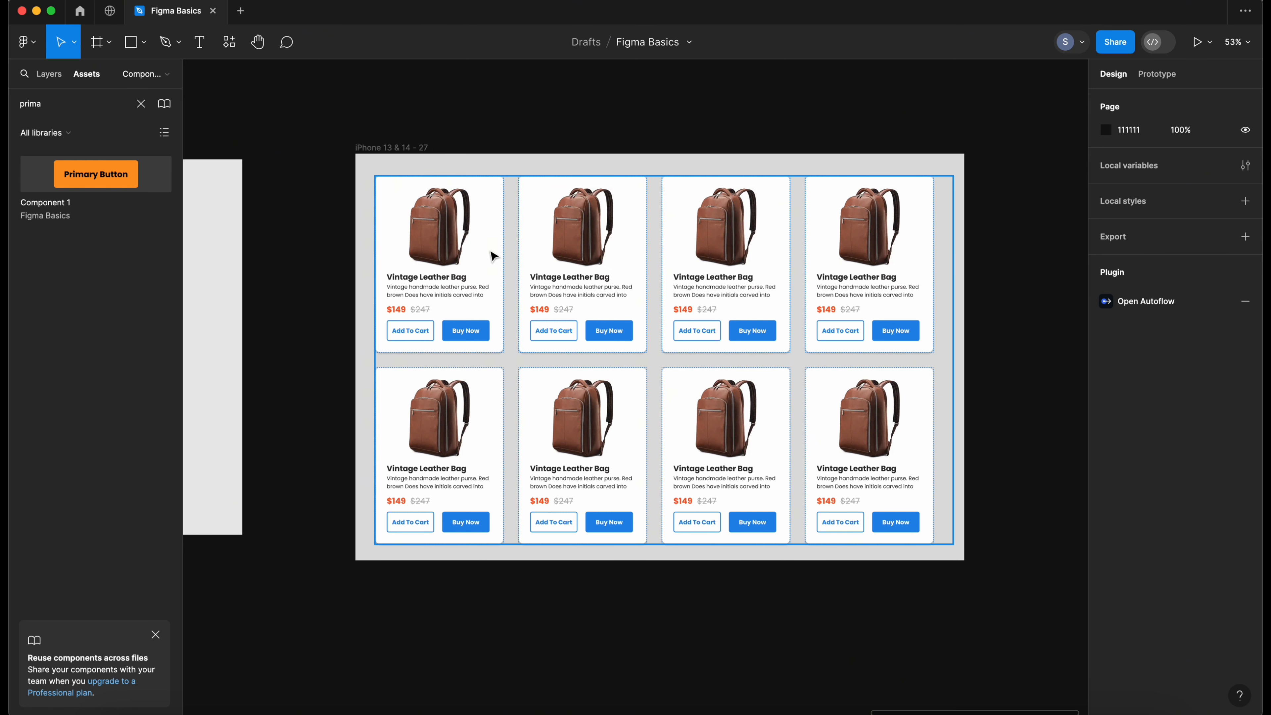
double_click(464, 228)
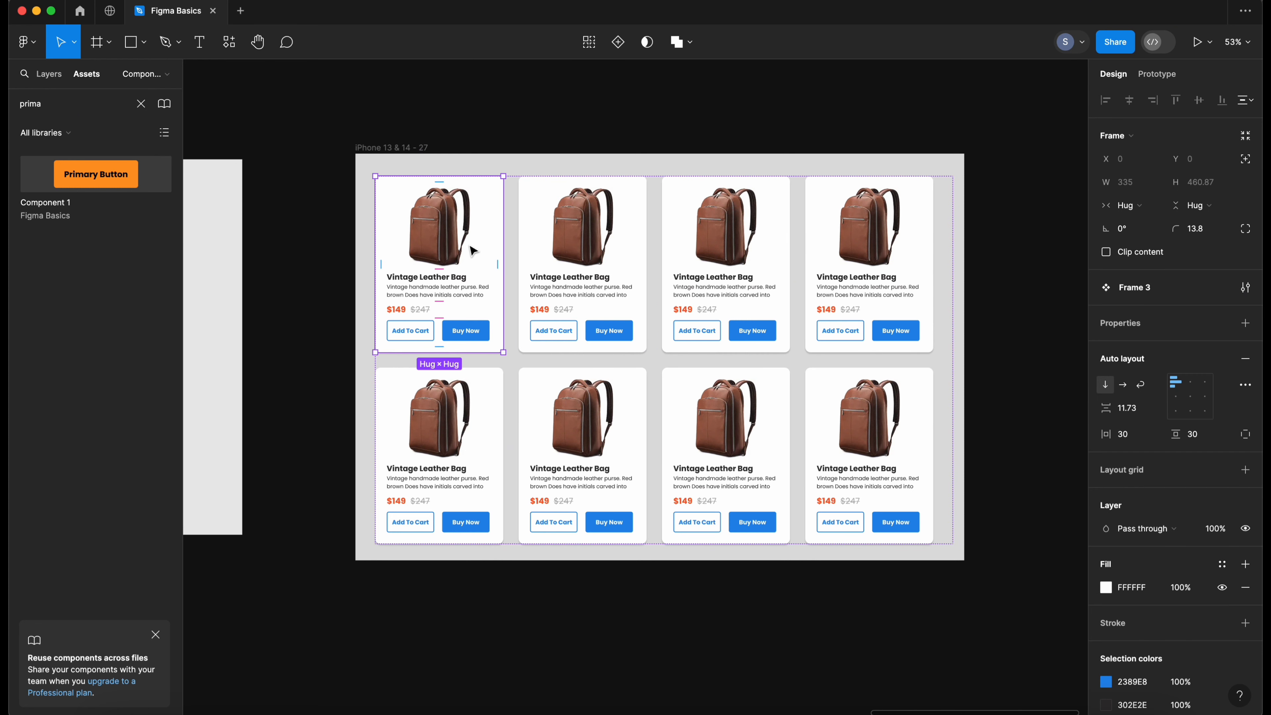
scroll(651, 350, right, 1)
scroll(1139, 271, down, 5)
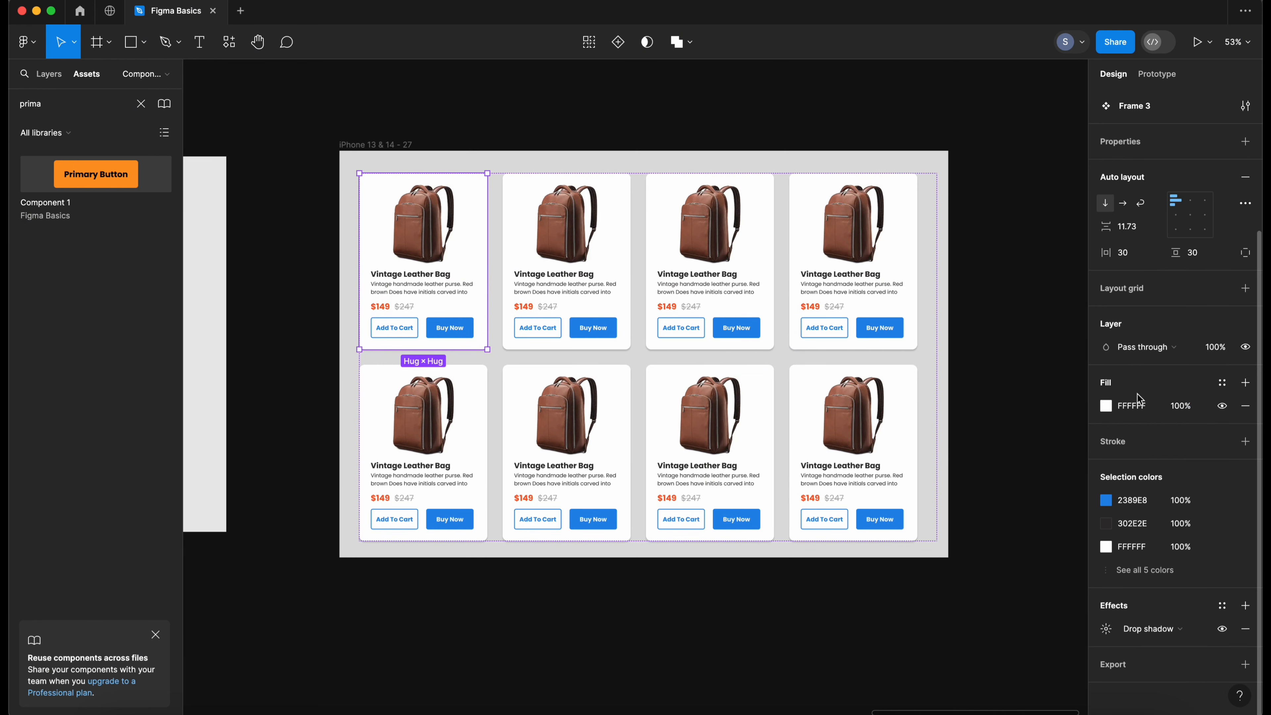
click(1107, 406)
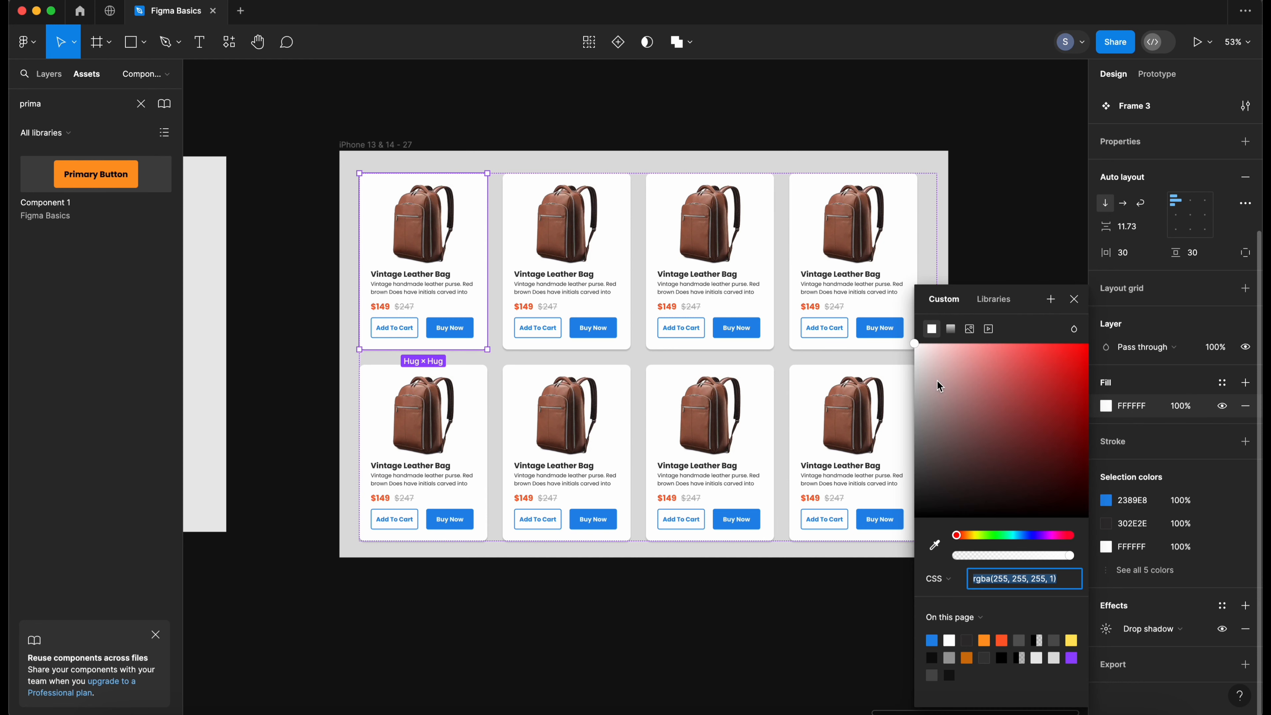
drag(940, 386, 912, 314)
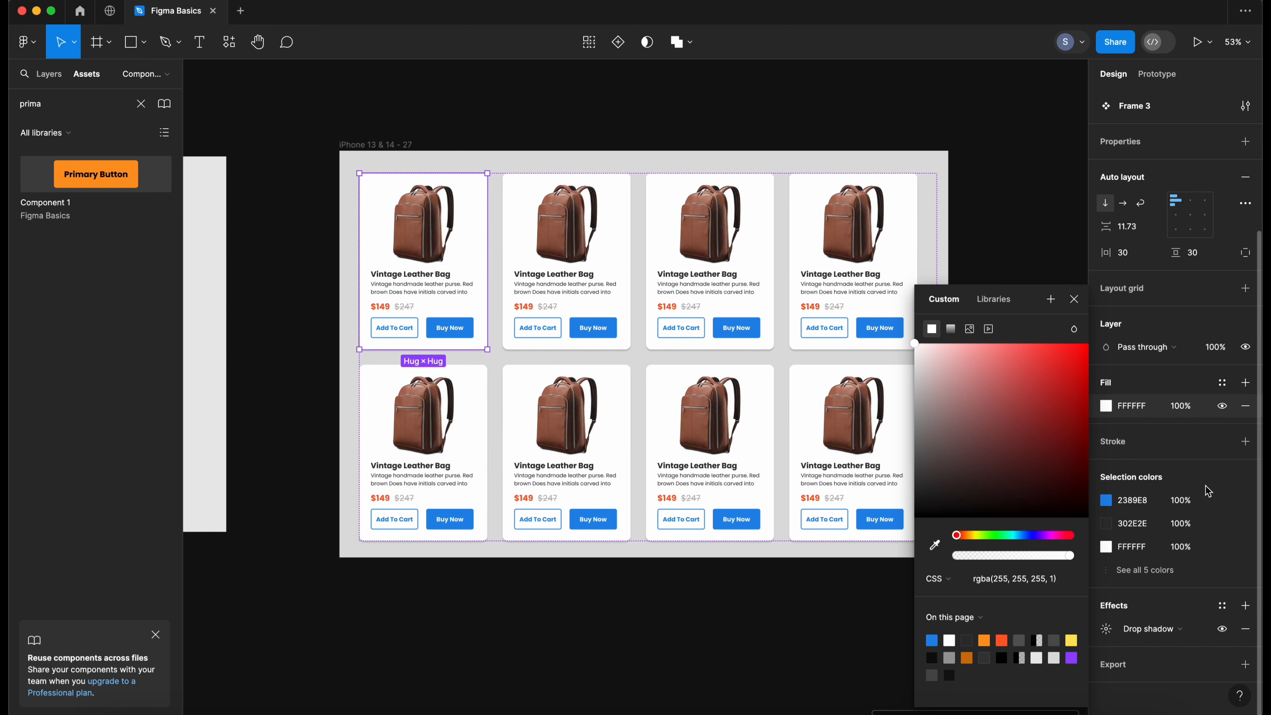
click(1245, 441)
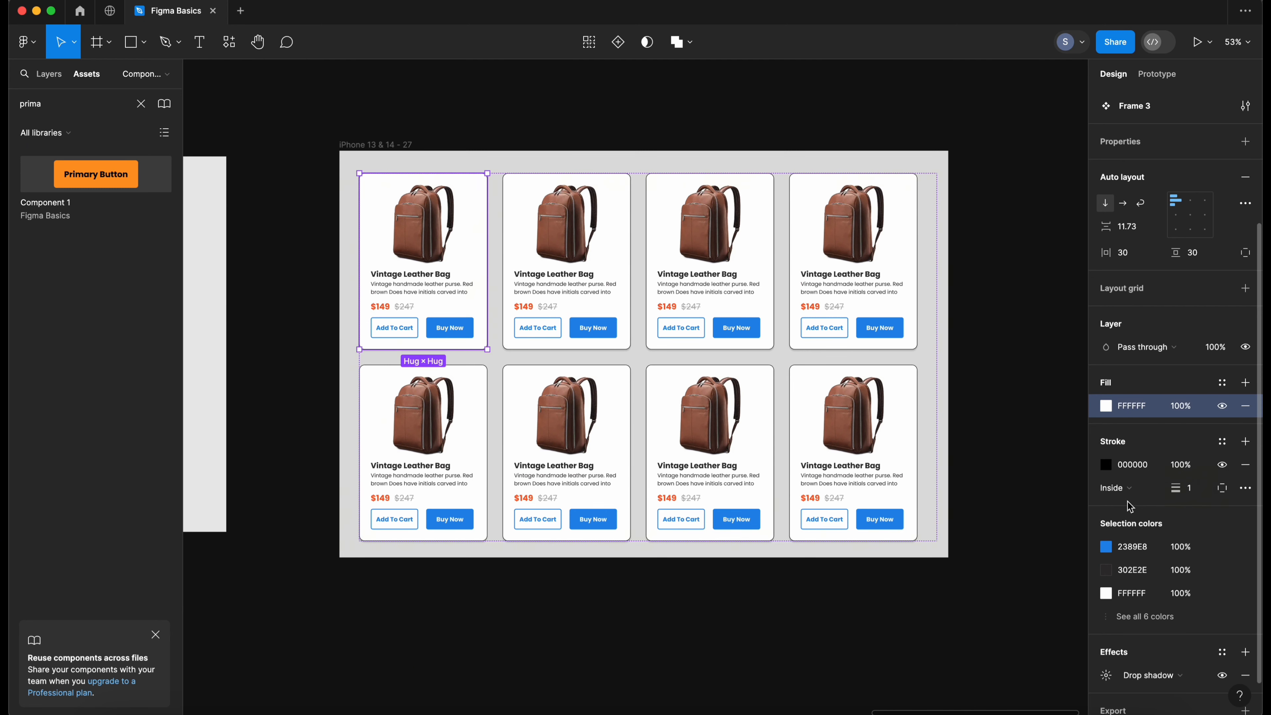
click(1108, 468)
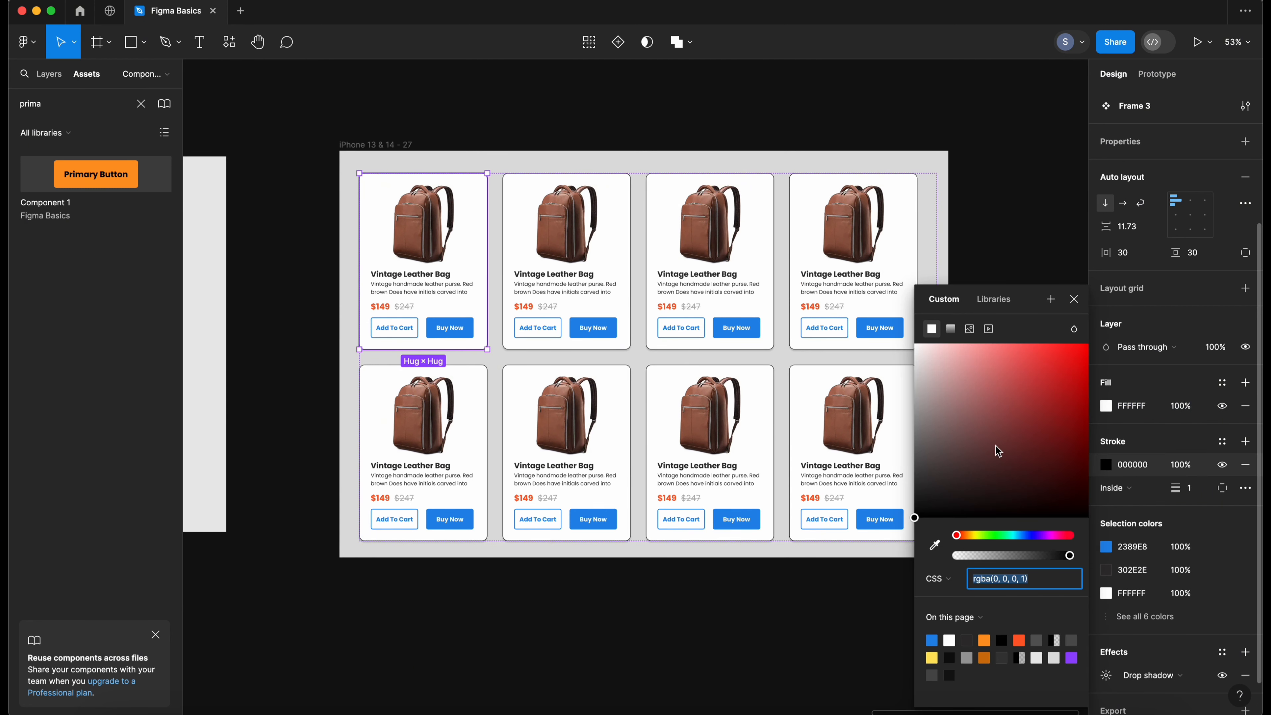
key(i)
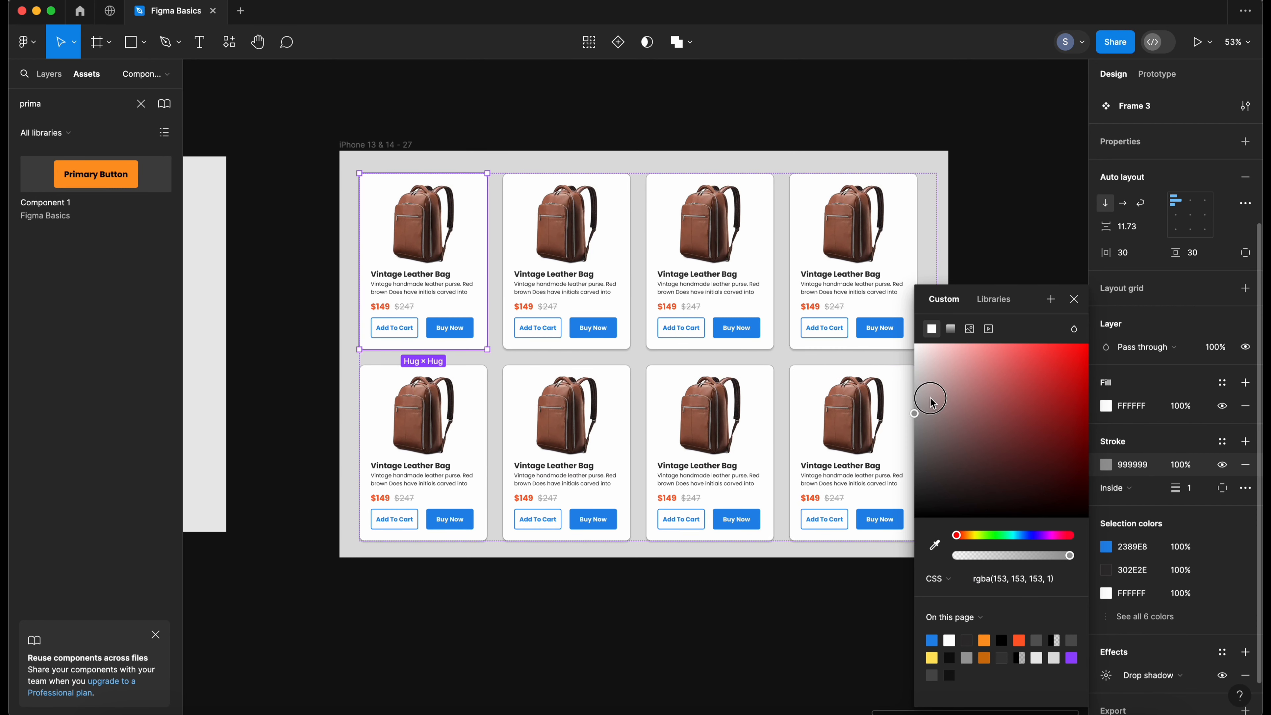
drag(930, 401, 903, 372)
click(1007, 244)
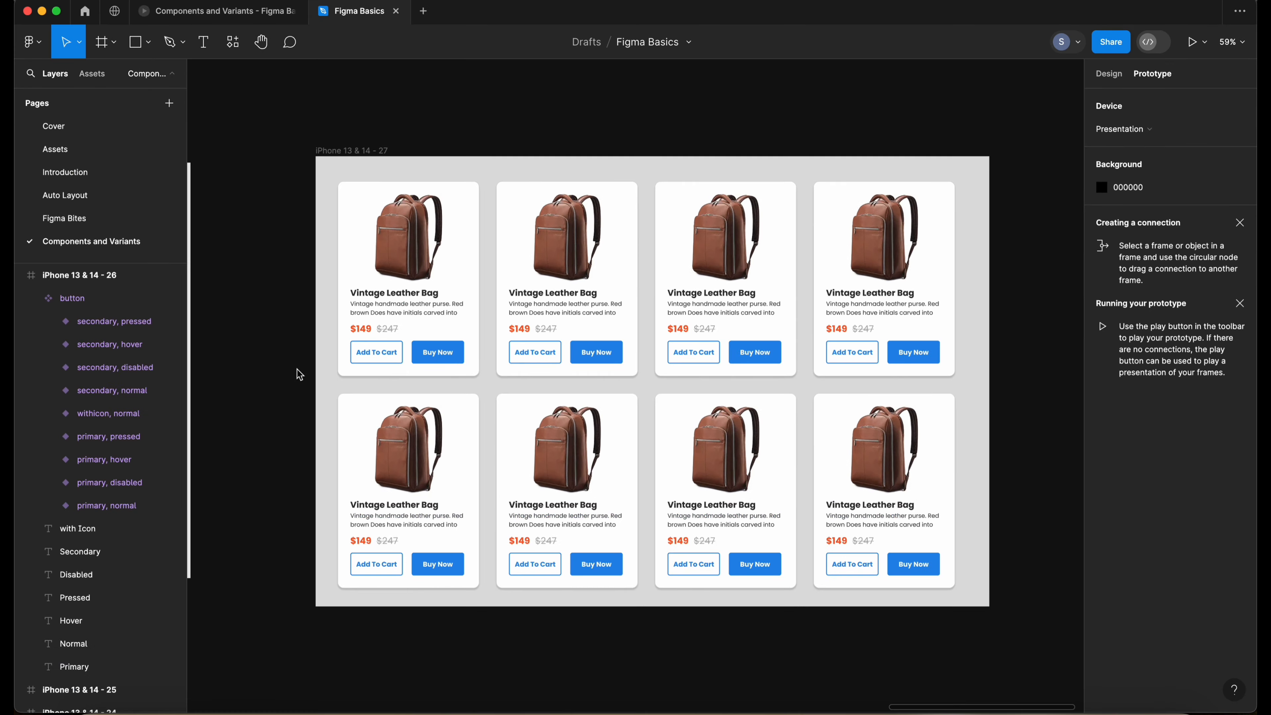
- Create an On click Change to interaction from the normal primary button to the primary hover variant and open its animation options
drag(298, 369, 510, 449)
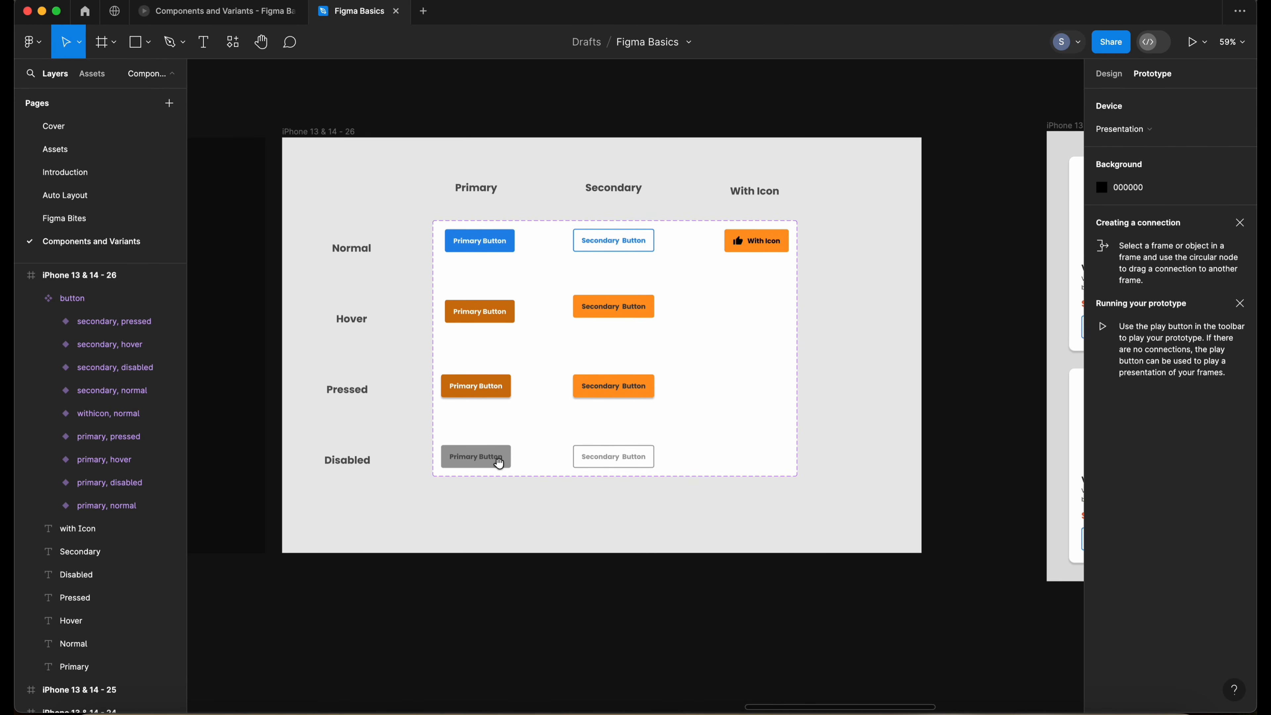
click(495, 460)
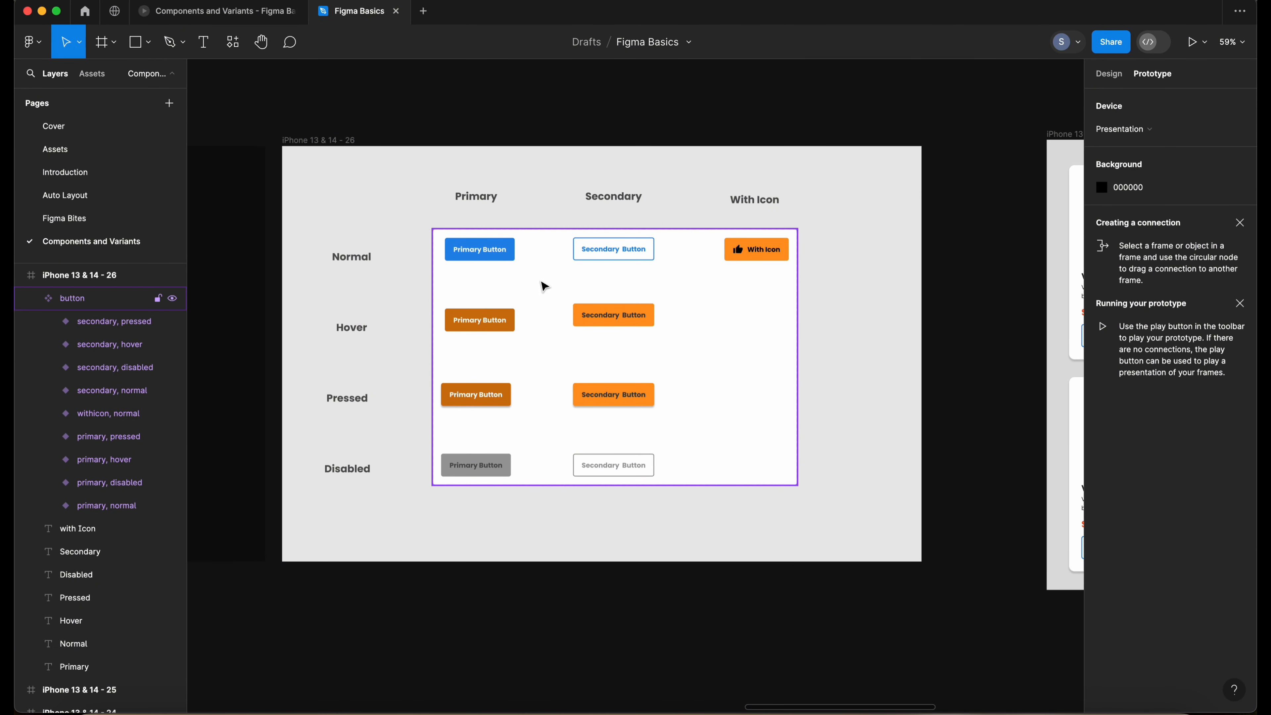
click(1109, 75)
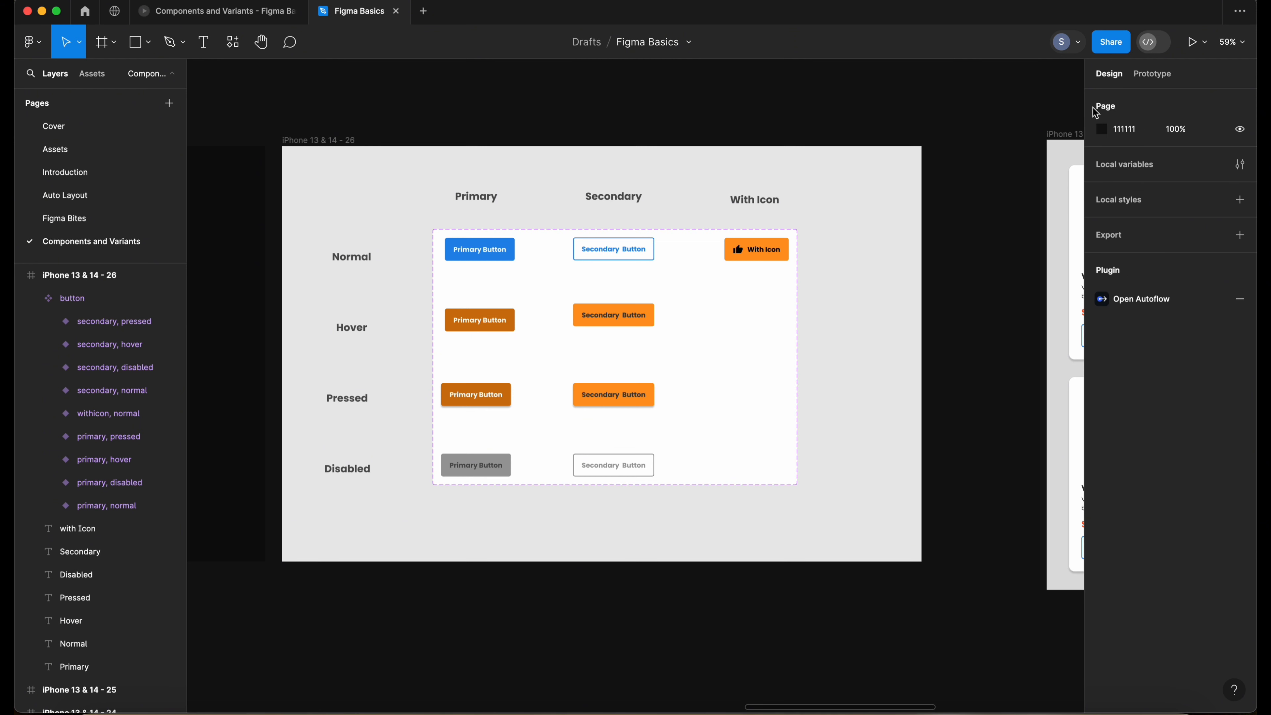
click(1150, 77)
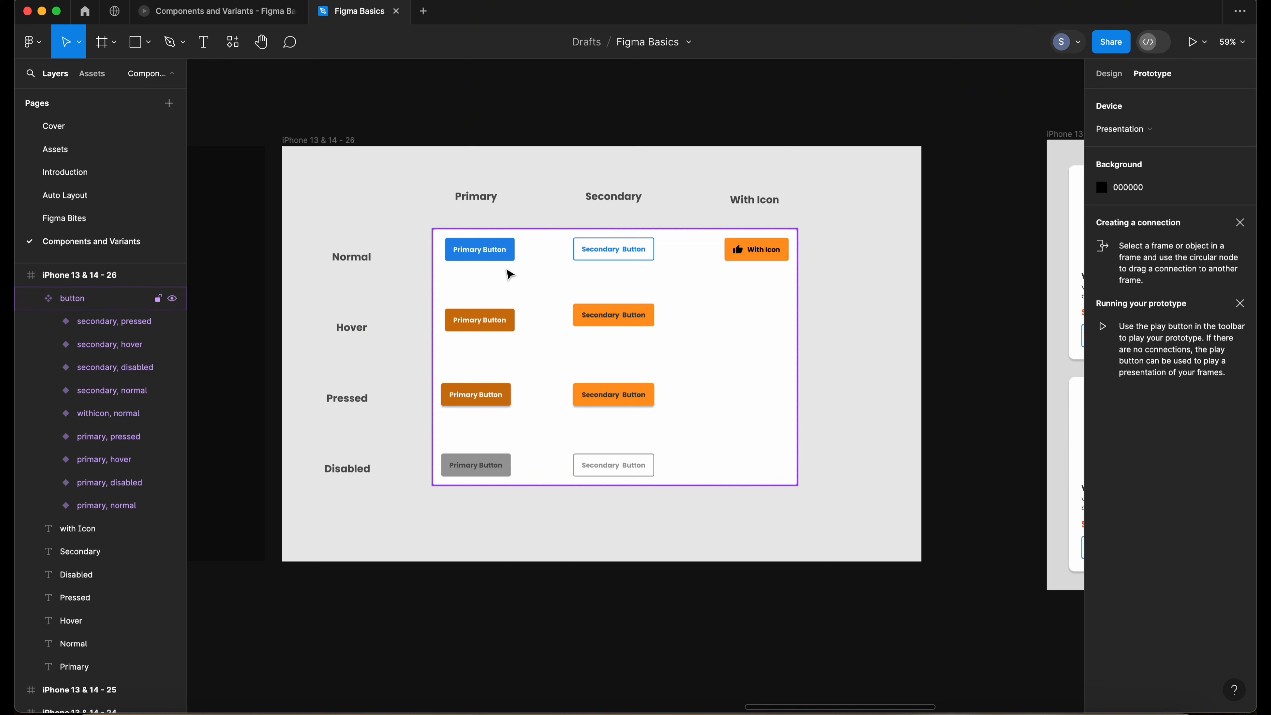
click(499, 258)
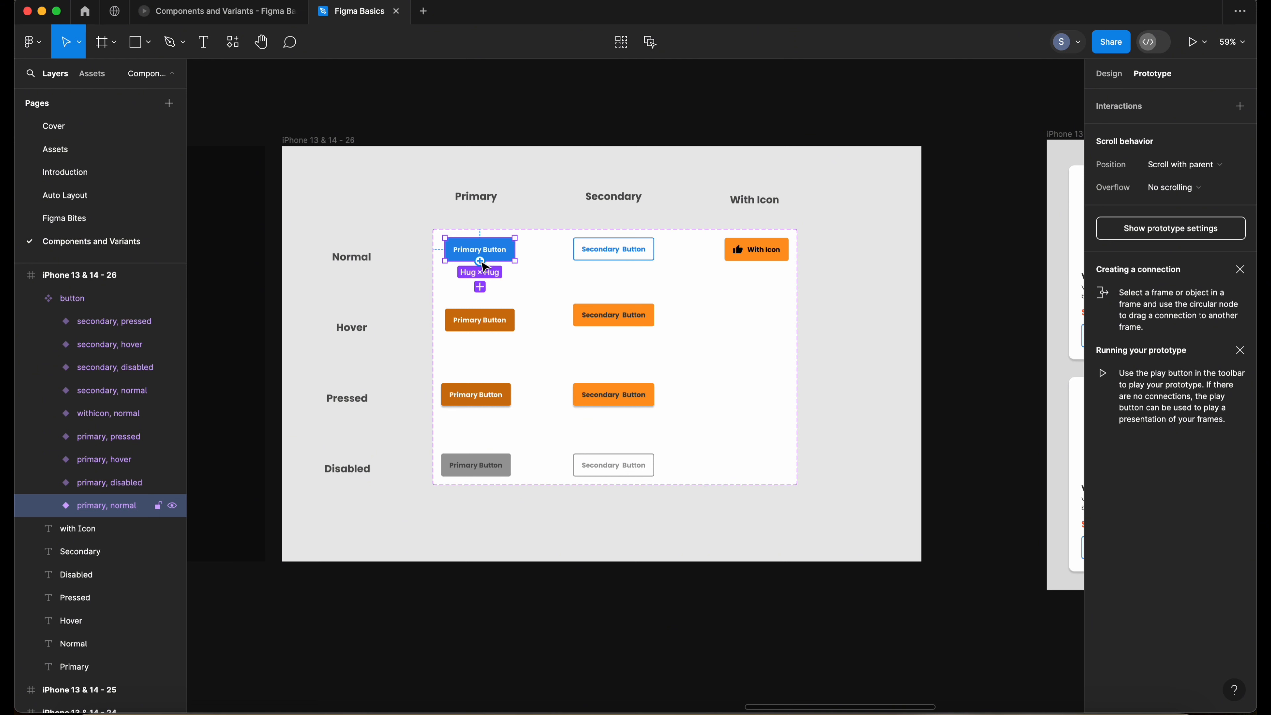
drag(481, 261, 481, 322)
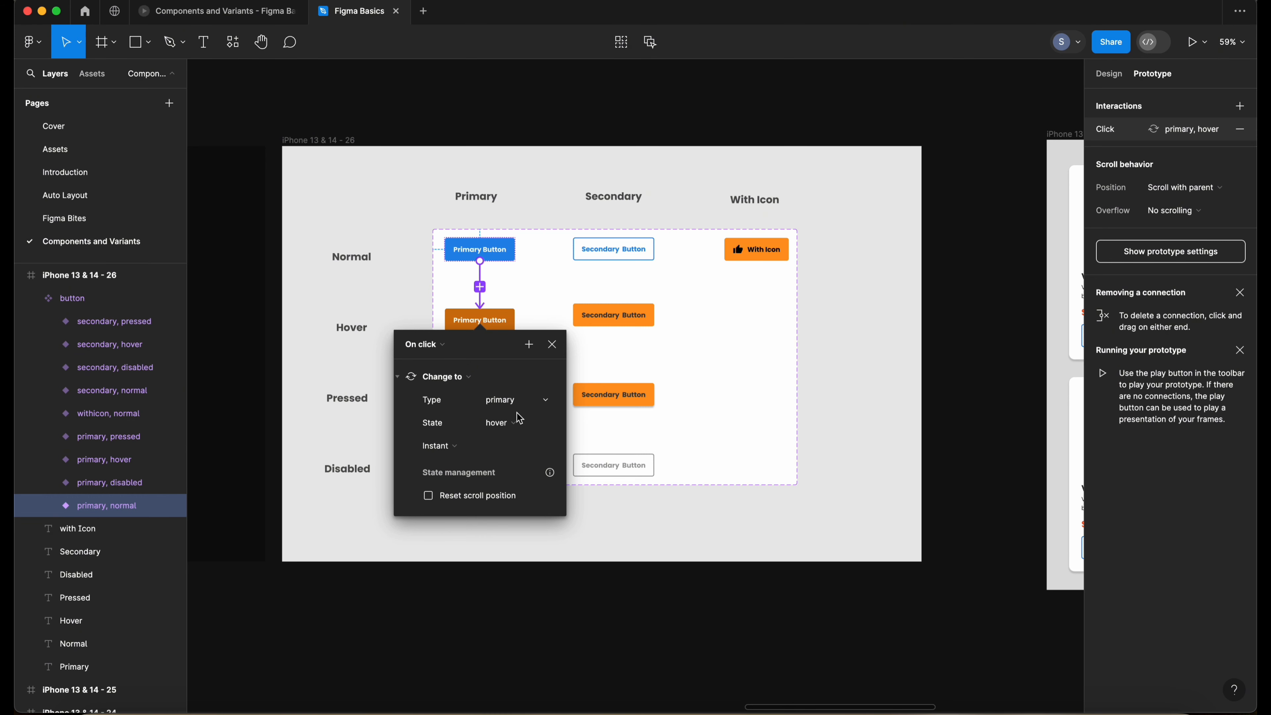
click(455, 450)
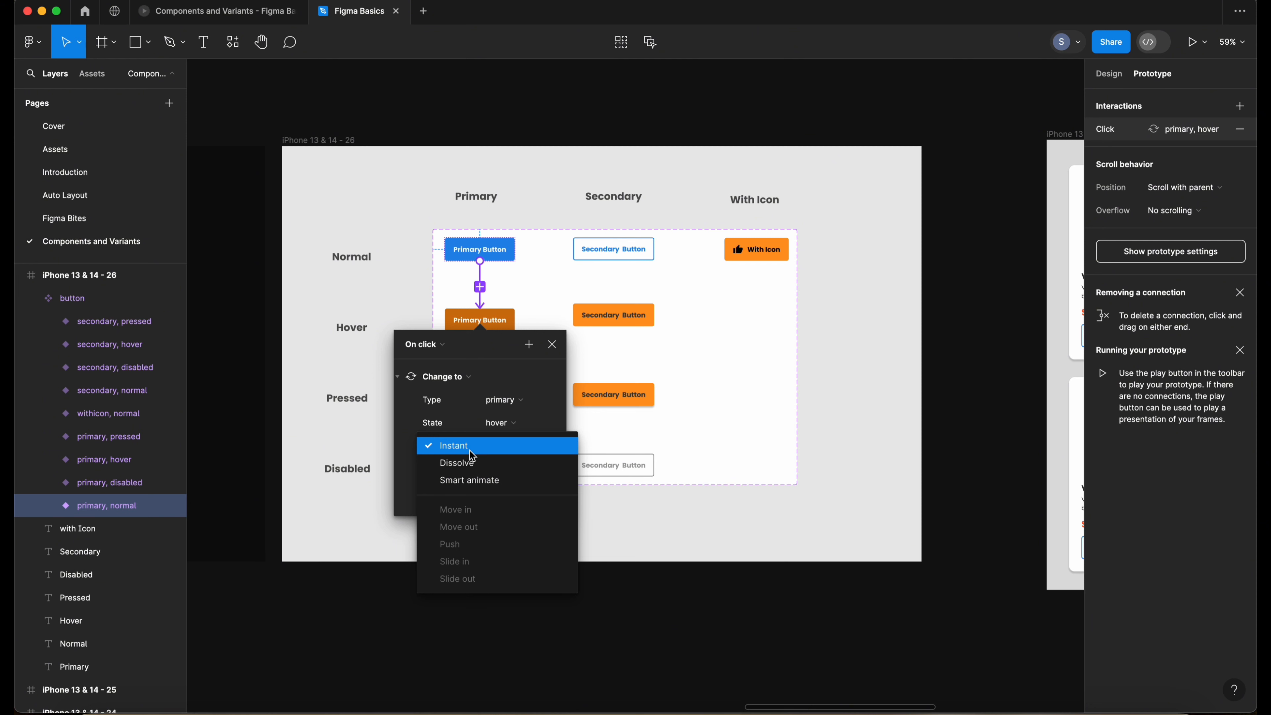